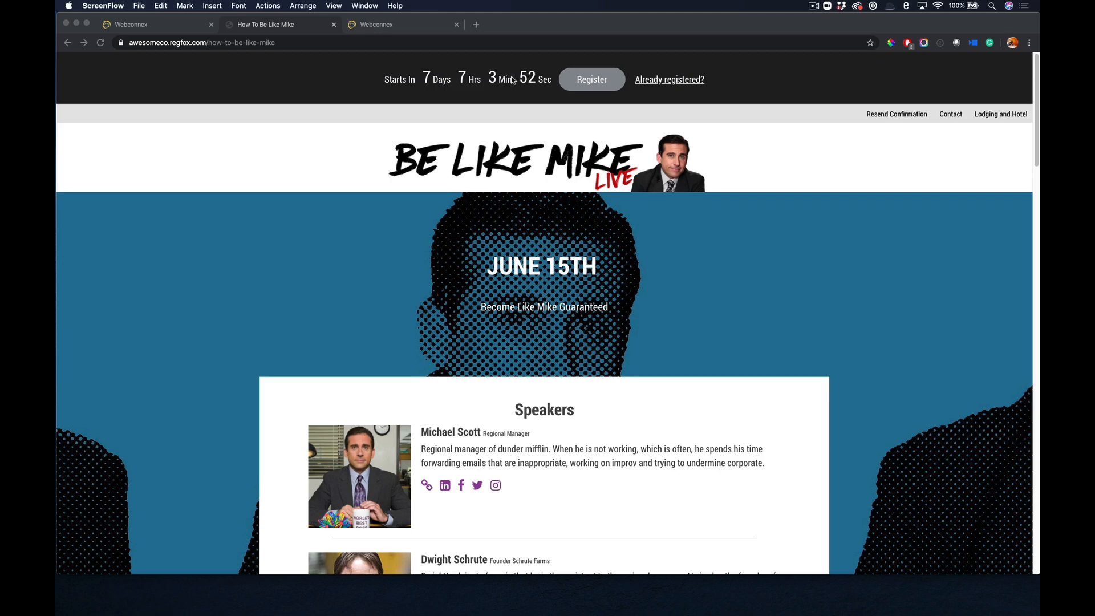
Examine the published event page's countdown banner, speakers, schedule, early bird timer and attendee information fields.
scroll(499, 204, down, 1)
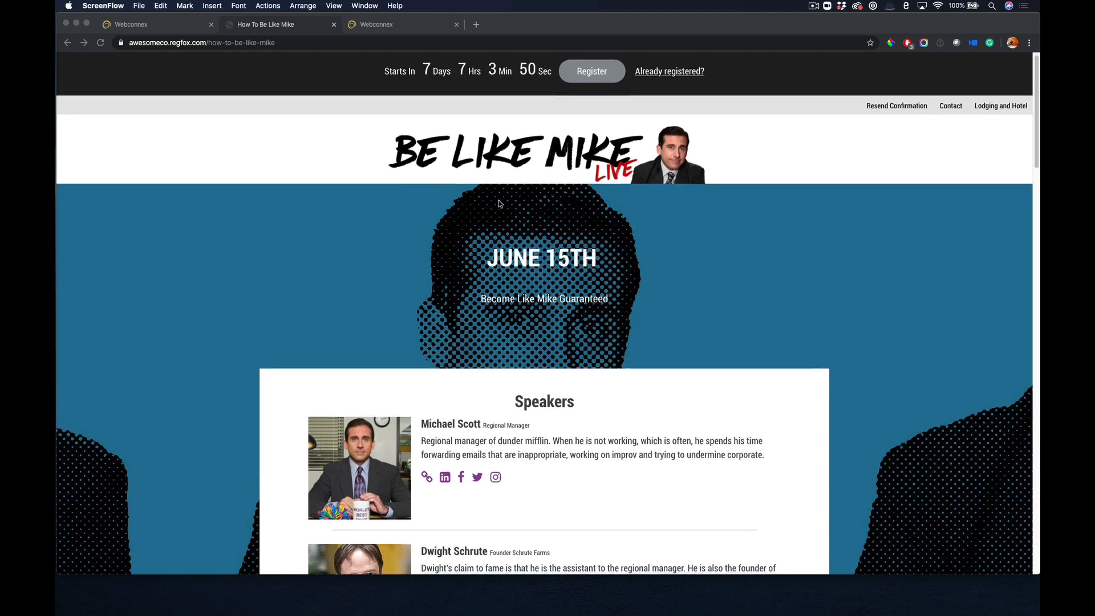
scroll(499, 203, down, 3)
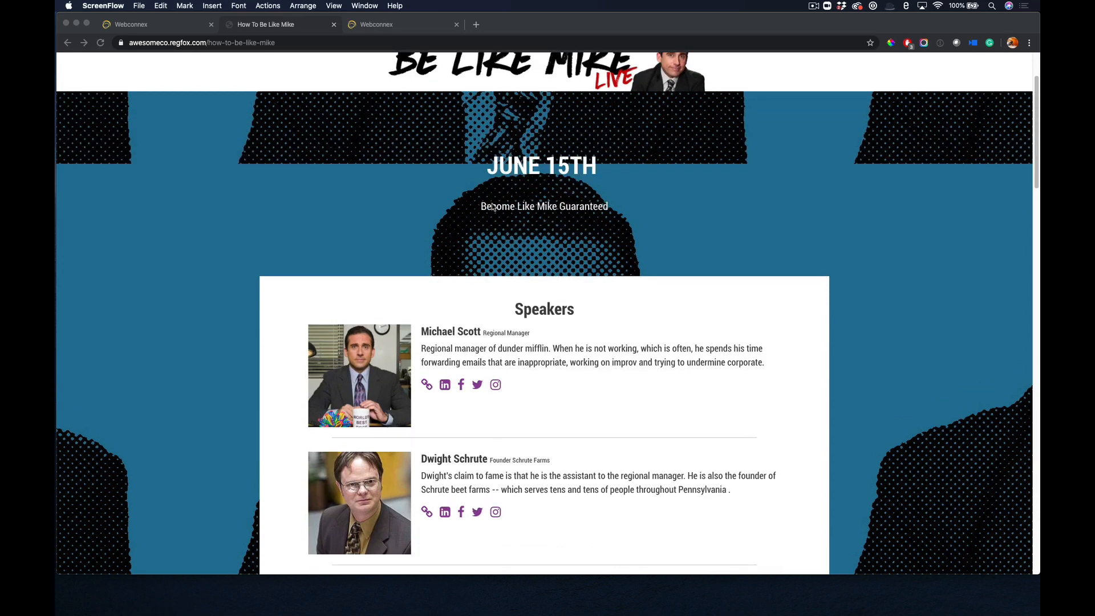
scroll(494, 207, down, 2)
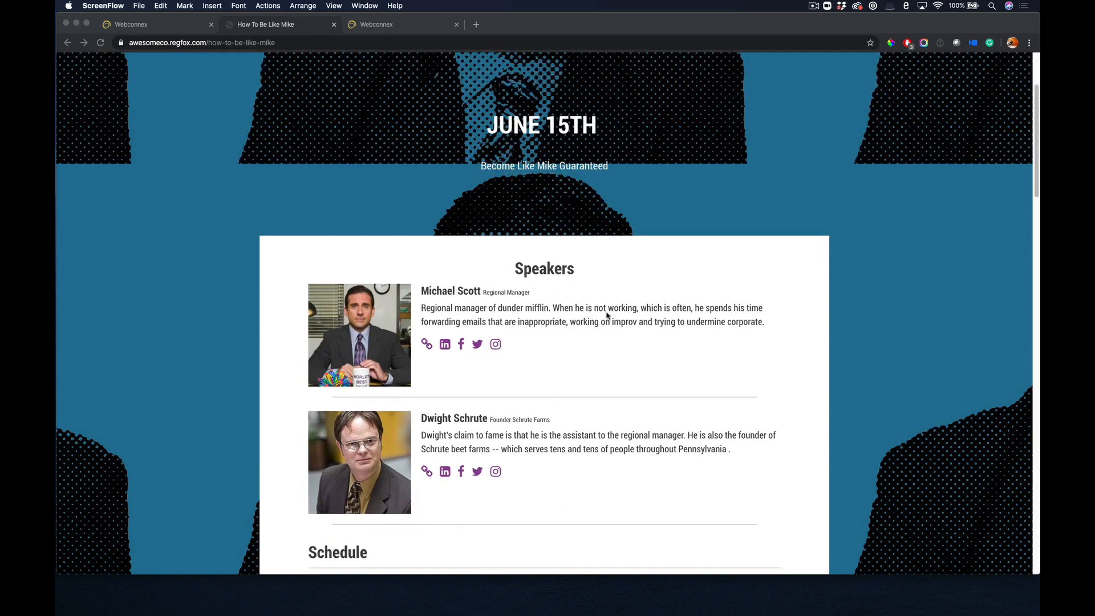
scroll(607, 316, down, 7)
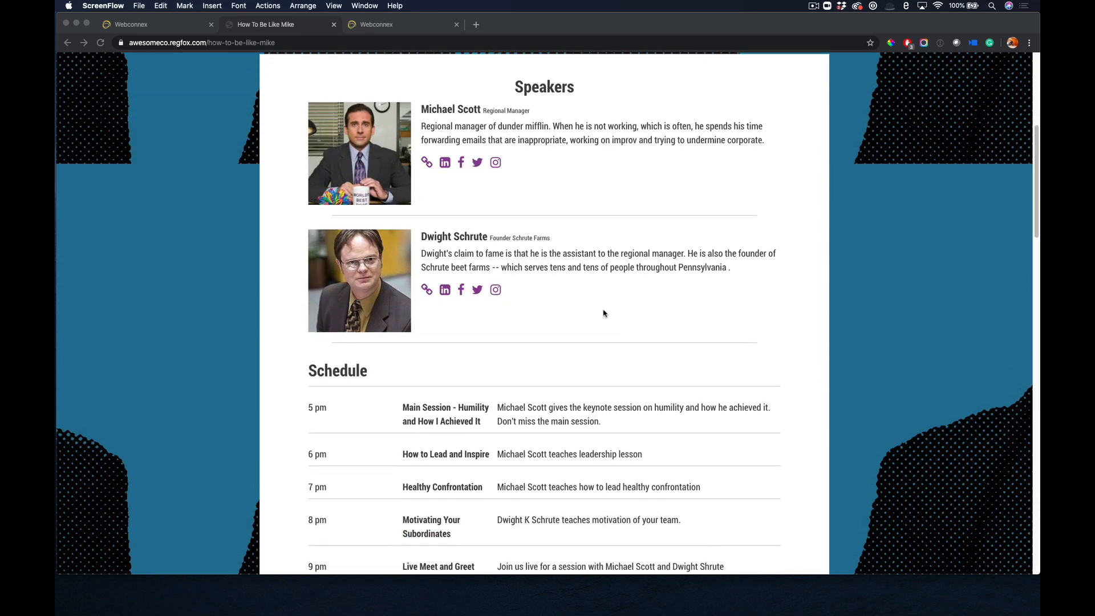
scroll(604, 313, down, 10)
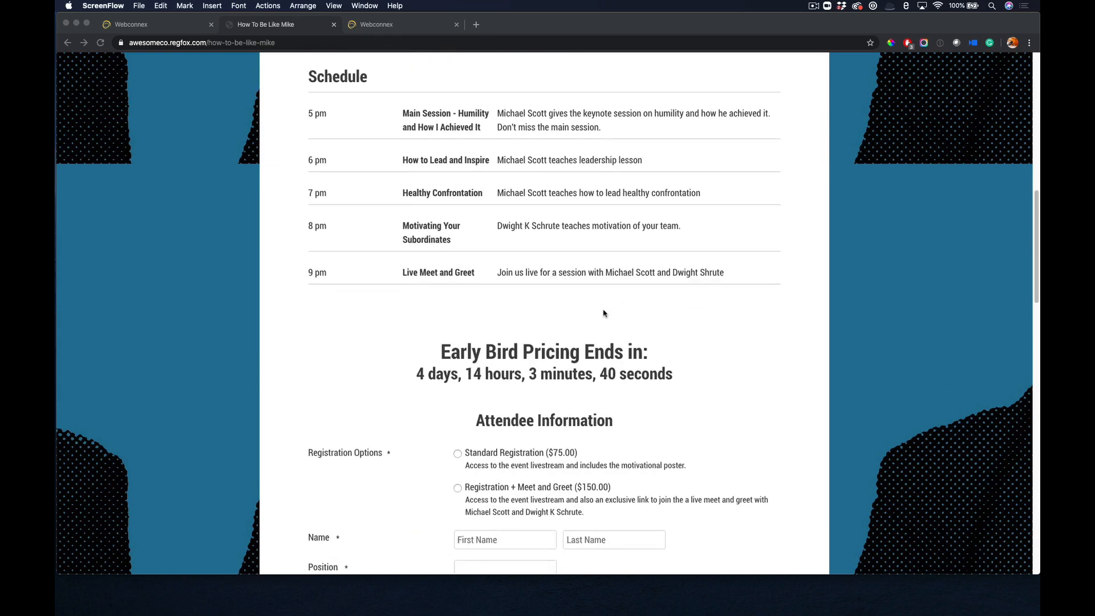
scroll(610, 376, down, 4)
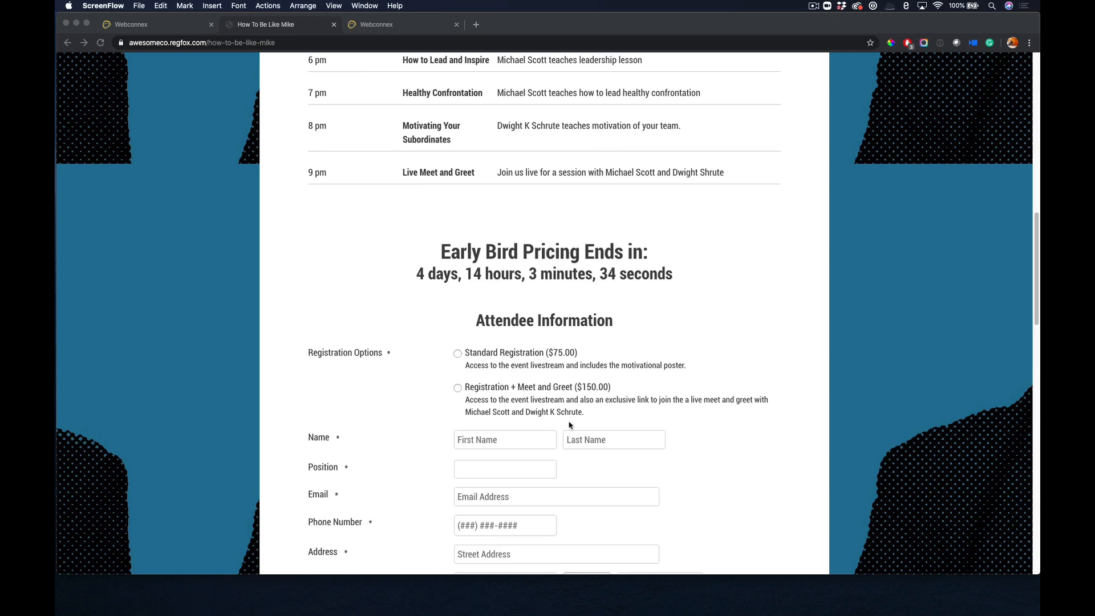
scroll(616, 380, down, 5)
scroll(553, 285, down, 4)
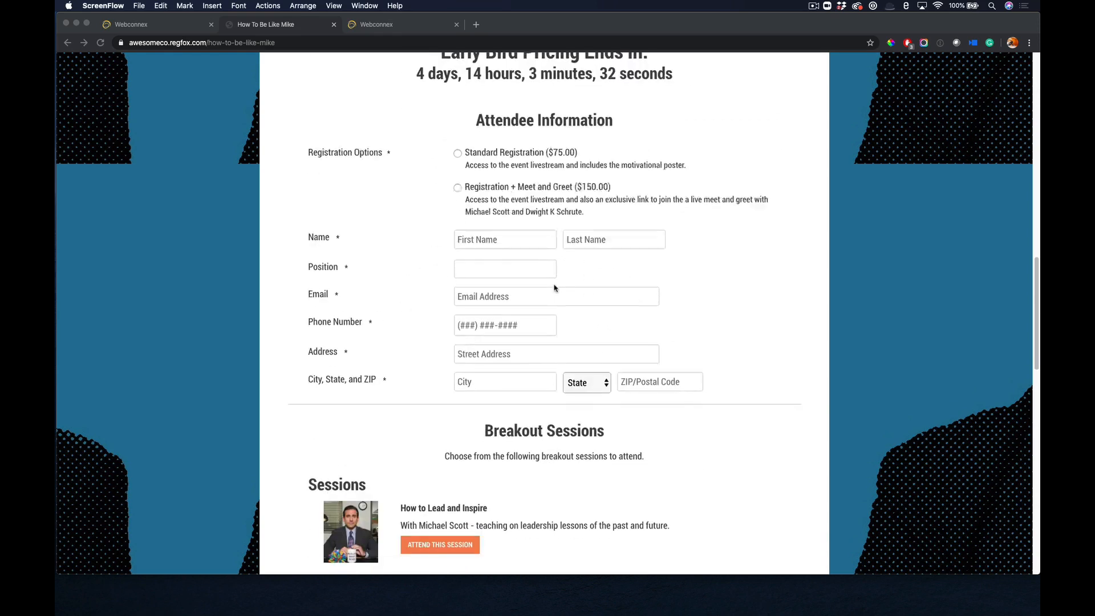
Review the breakout sessions, coupon, Facebook sharing and billing sections of the published page, and return to its header.
scroll(555, 289, down, 2)
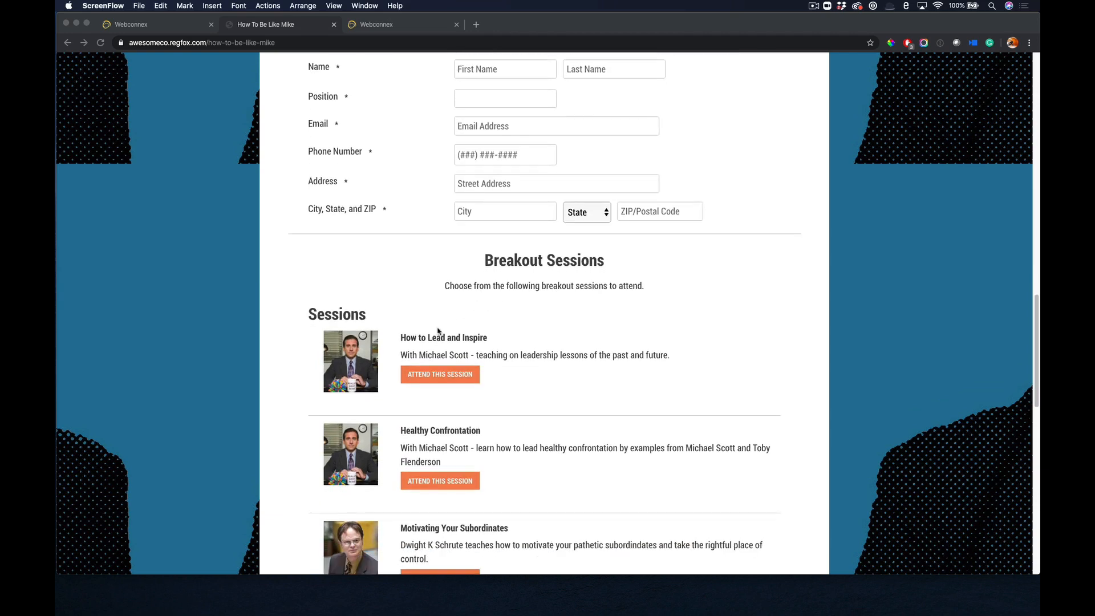
scroll(442, 365, down, 1)
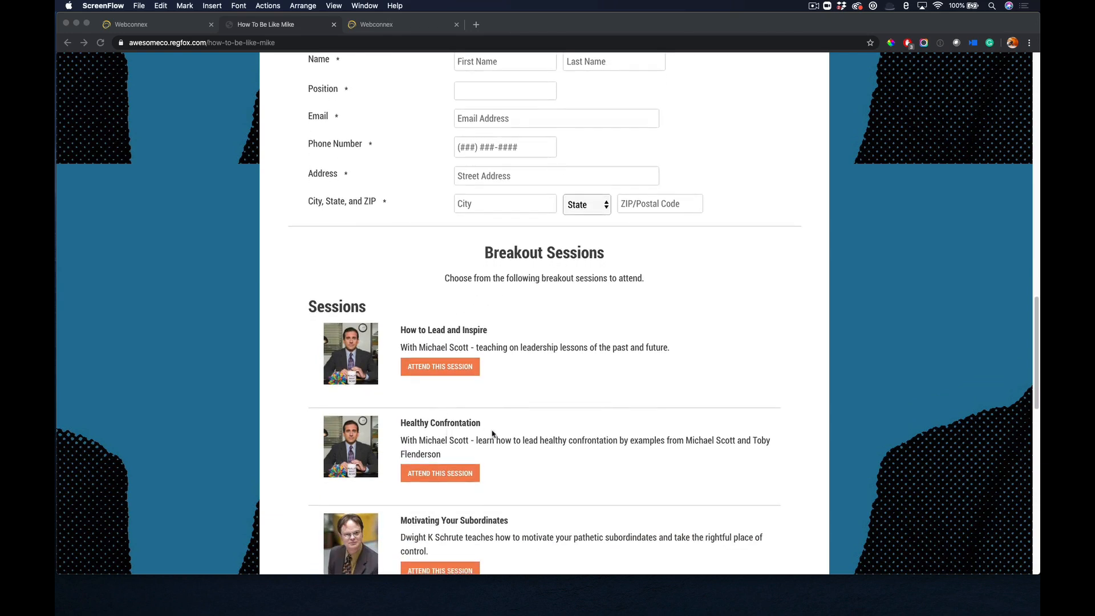
scroll(579, 413, down, 1)
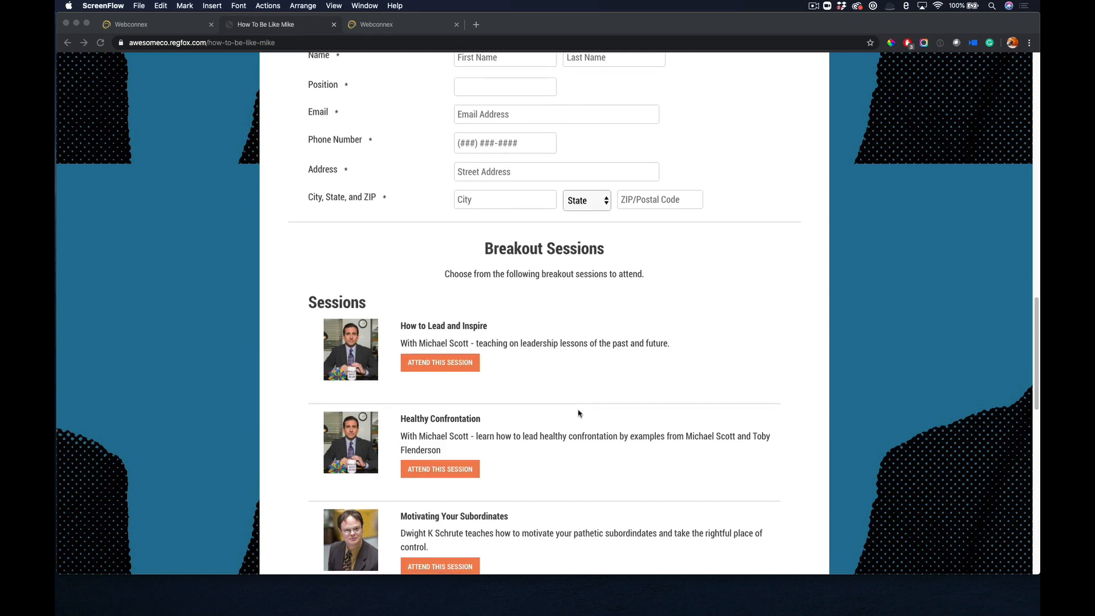
scroll(578, 413, down, 2)
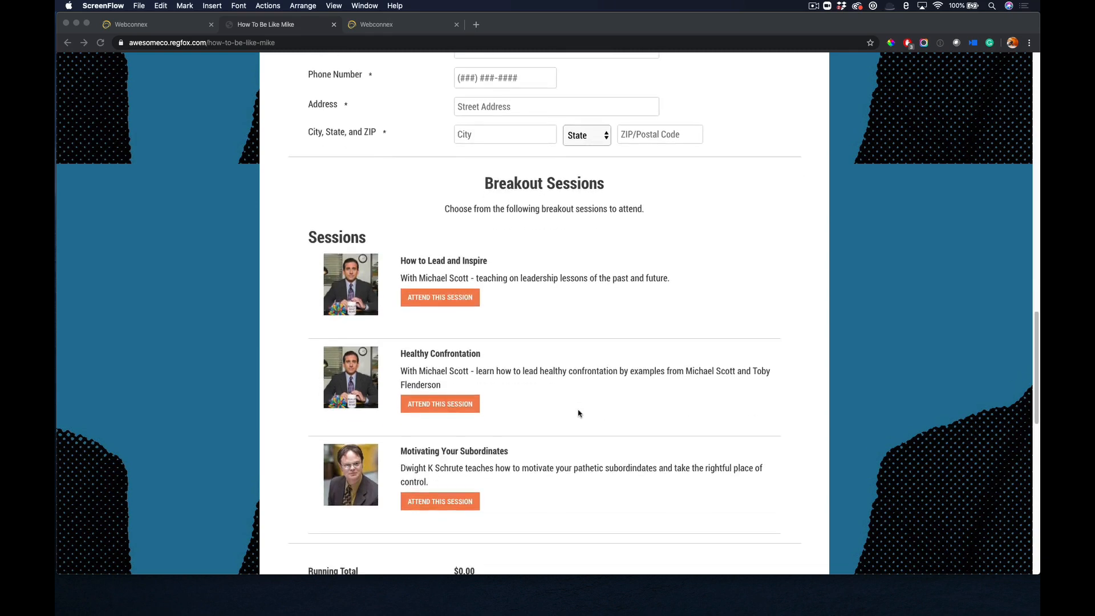
scroll(582, 433, down, 3)
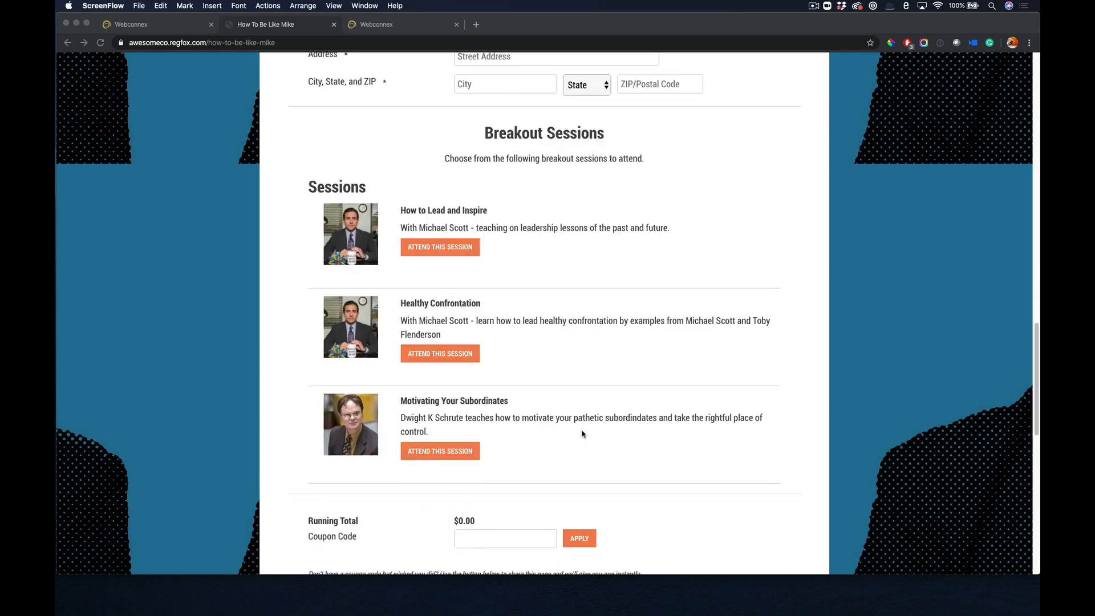
scroll(559, 449, down, 7)
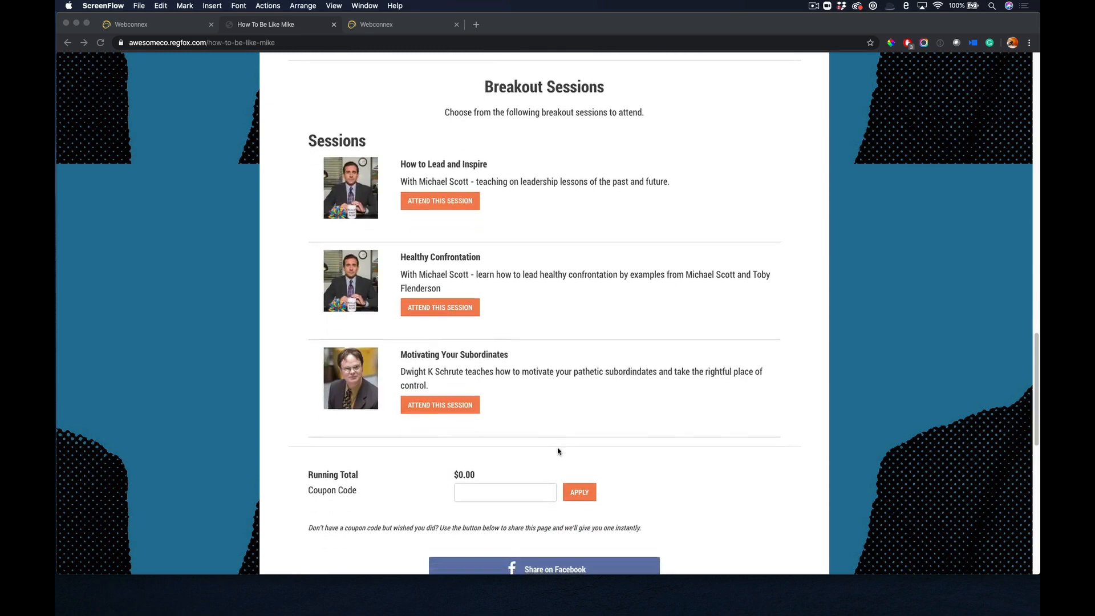
scroll(633, 440, down, 1)
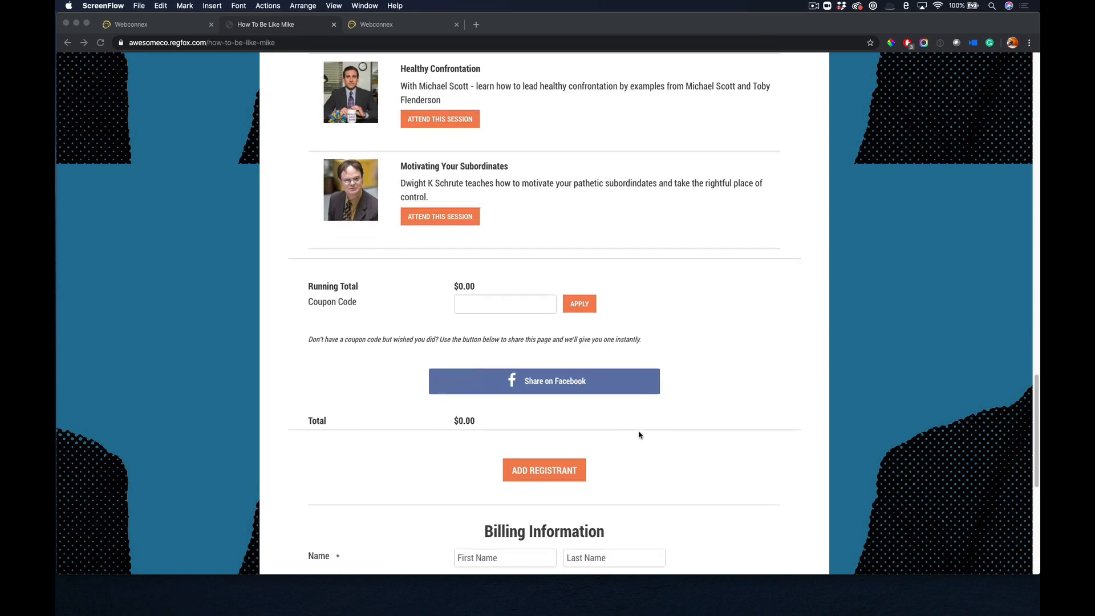
scroll(685, 447, down, 12)
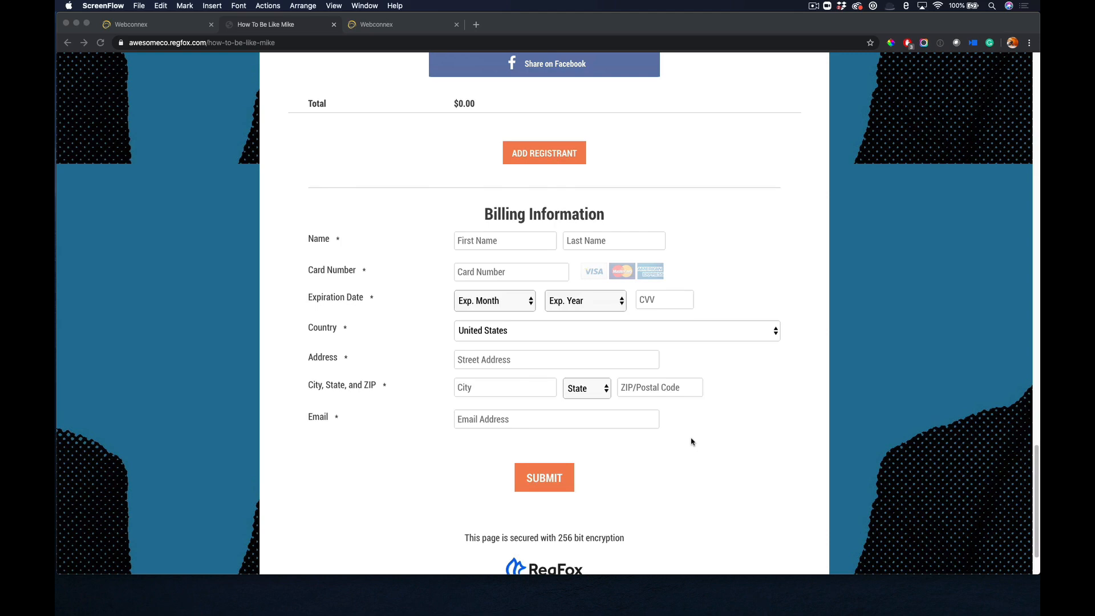
scroll(692, 441, up, 20)
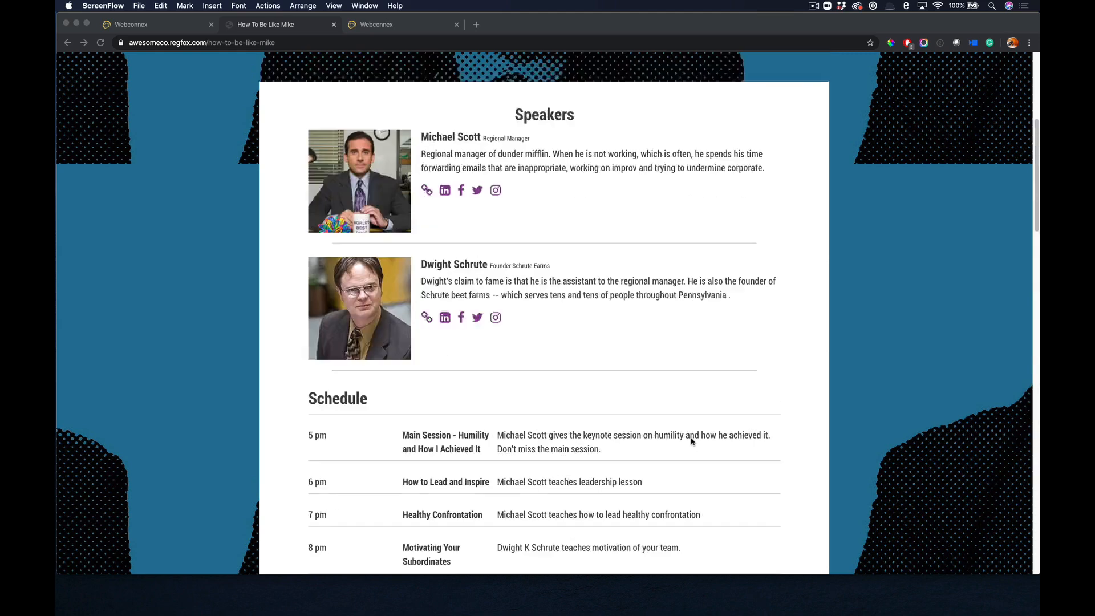
scroll(692, 441, up, 10)
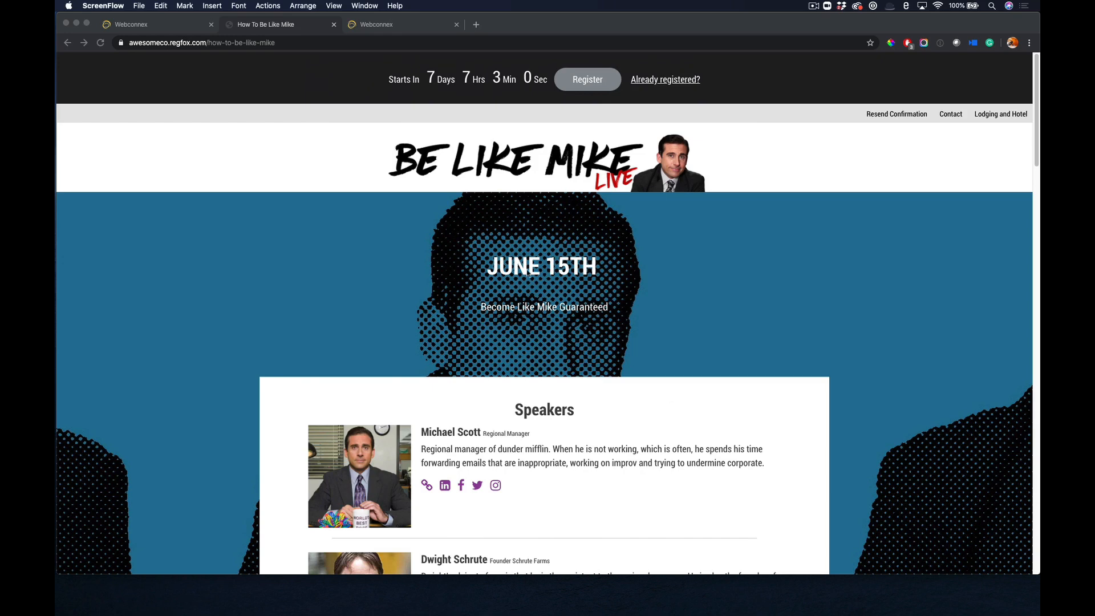
Start a new page from My Pages with the Digital event type, and dismiss the form without creating it.
click(194, 28)
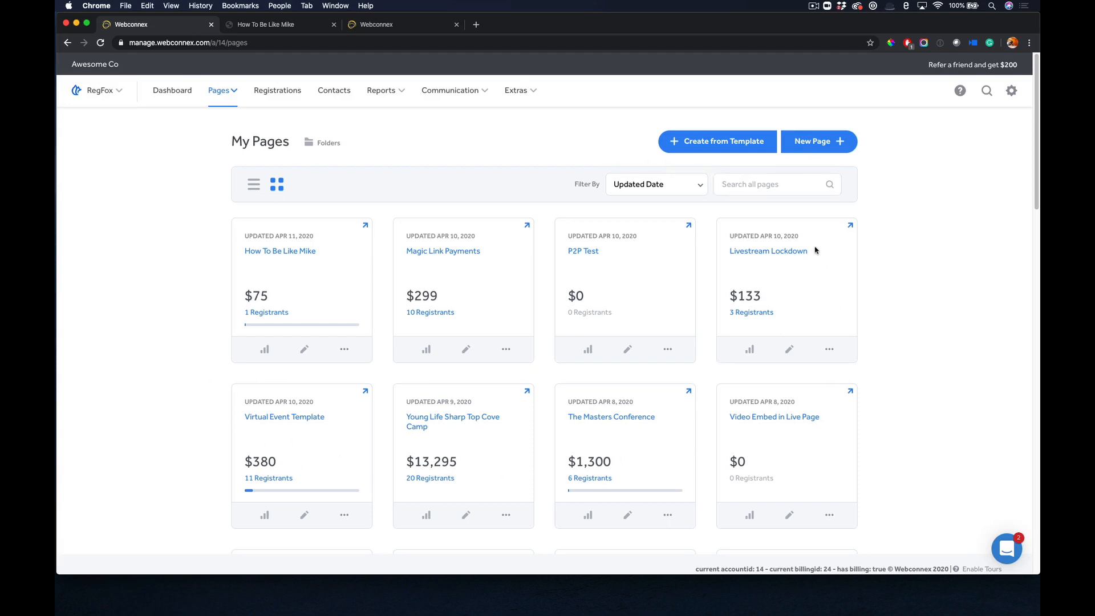
click(820, 188)
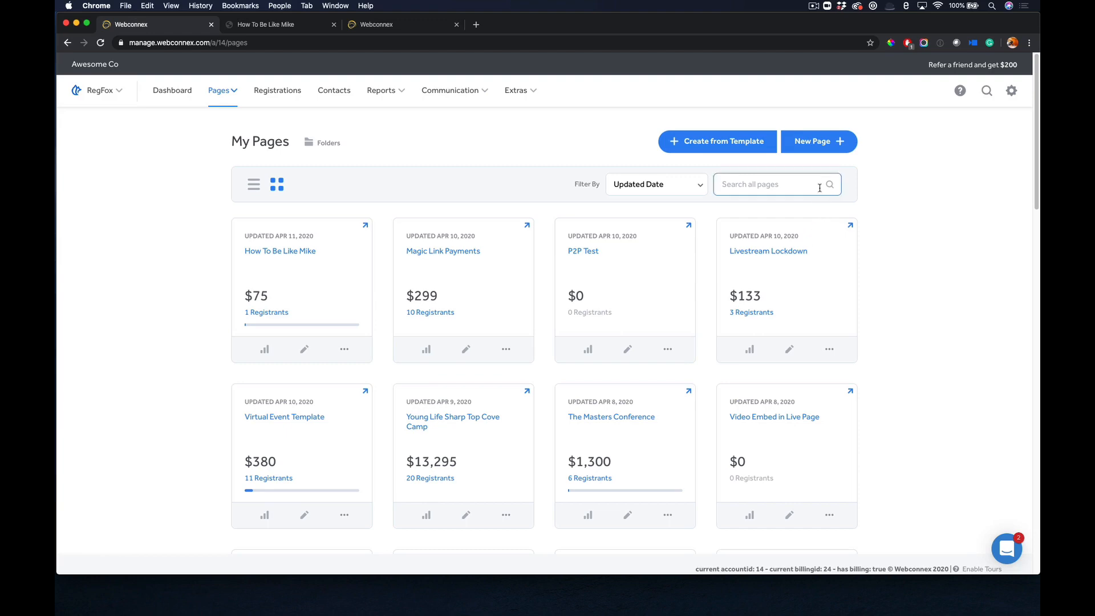
click(817, 149)
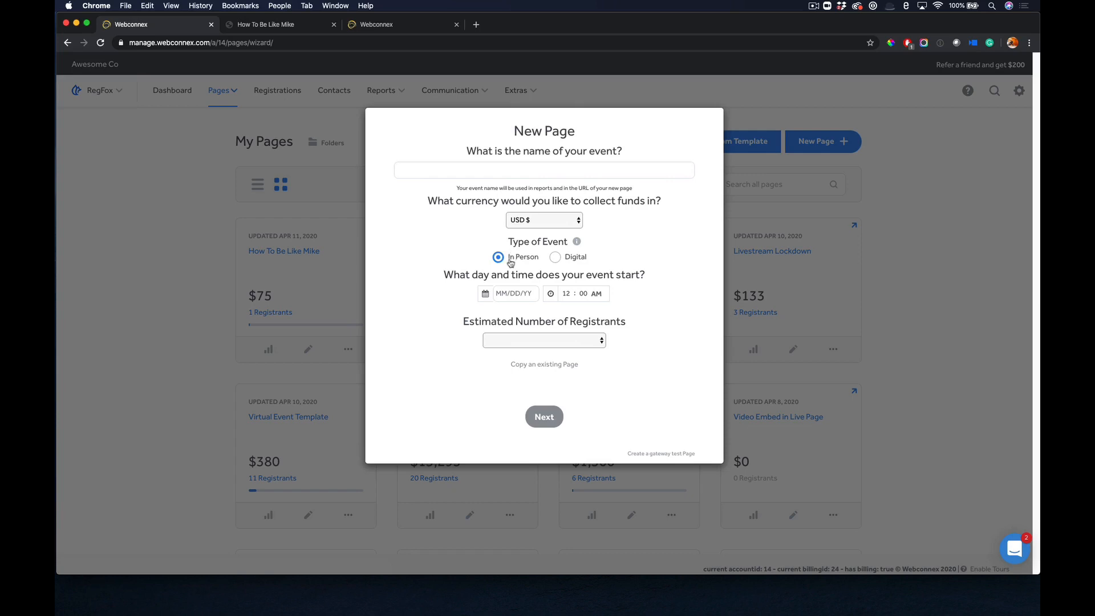
click(555, 260)
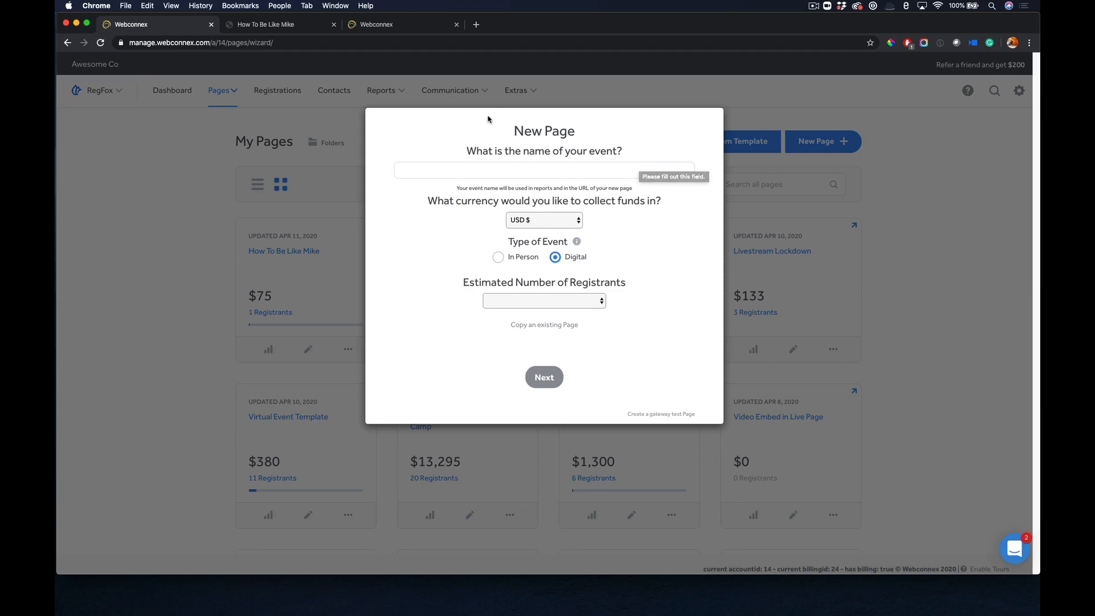
click(310, 125)
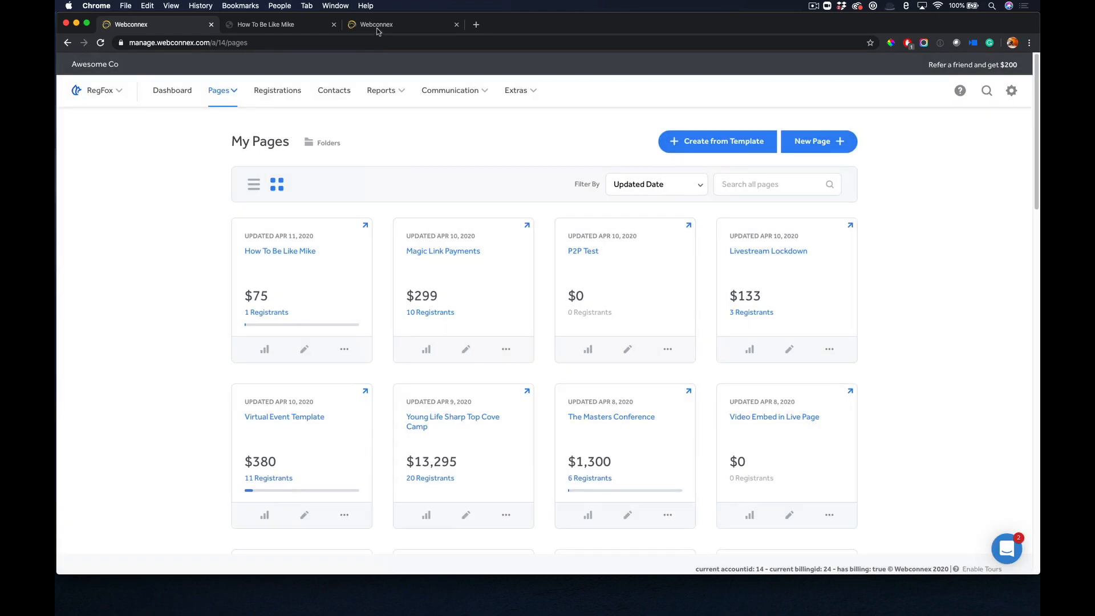
Switch to the How To Be Like Mike page editor, inspect its Header Settings and close them without changes.
click(377, 28)
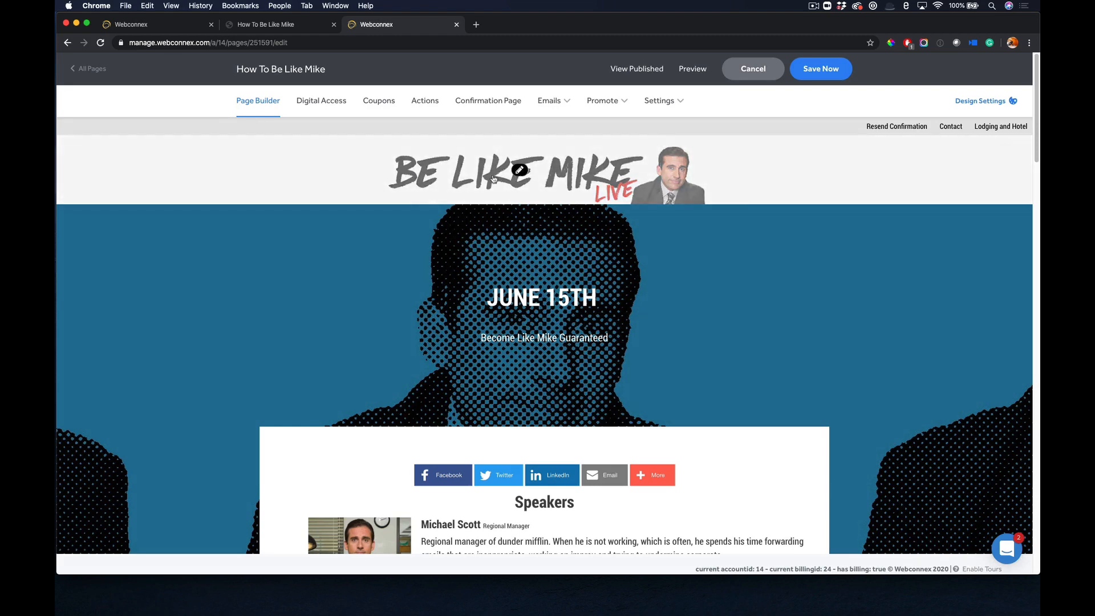
click(518, 175)
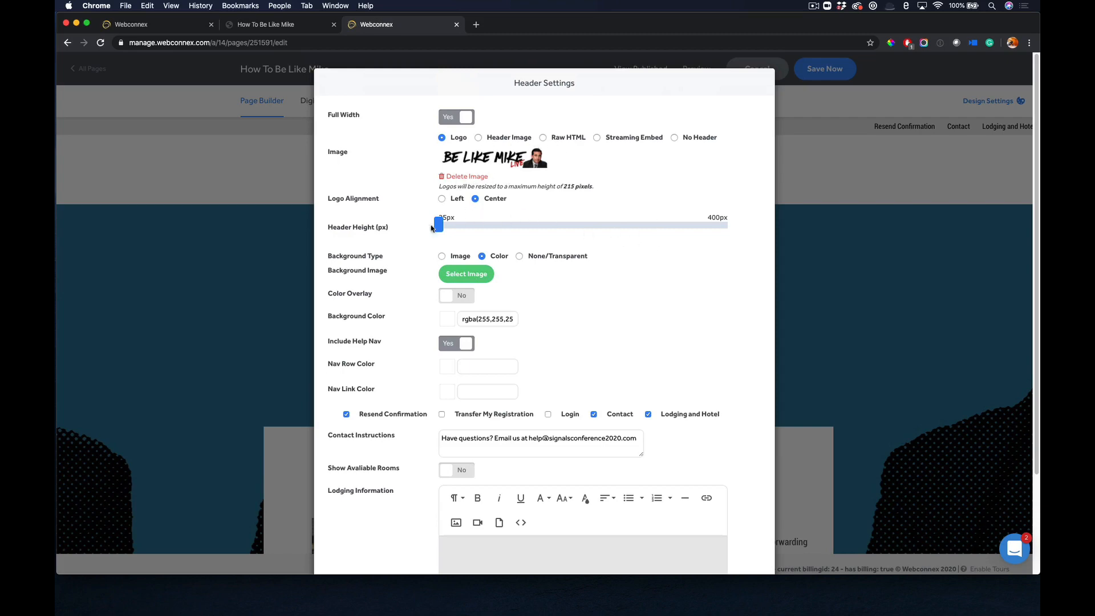
click(829, 196)
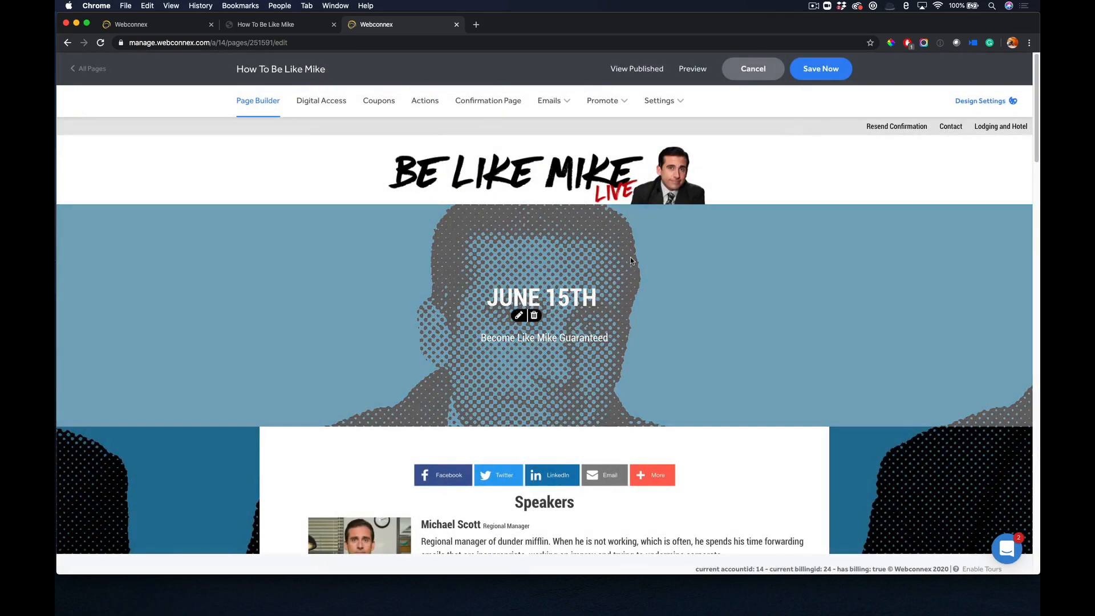
Look through the page builder's speakers and schedule blocks, and show the content elements that can be inserted below the schedule.
scroll(631, 261, down, 3)
scroll(631, 260, down, 10)
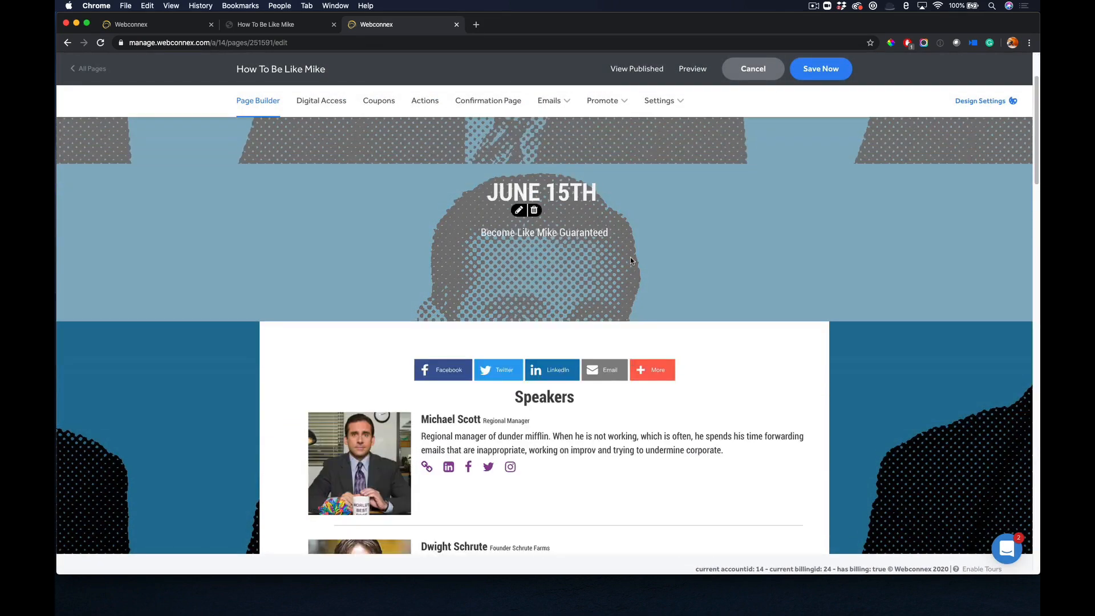
scroll(631, 259, down, 10)
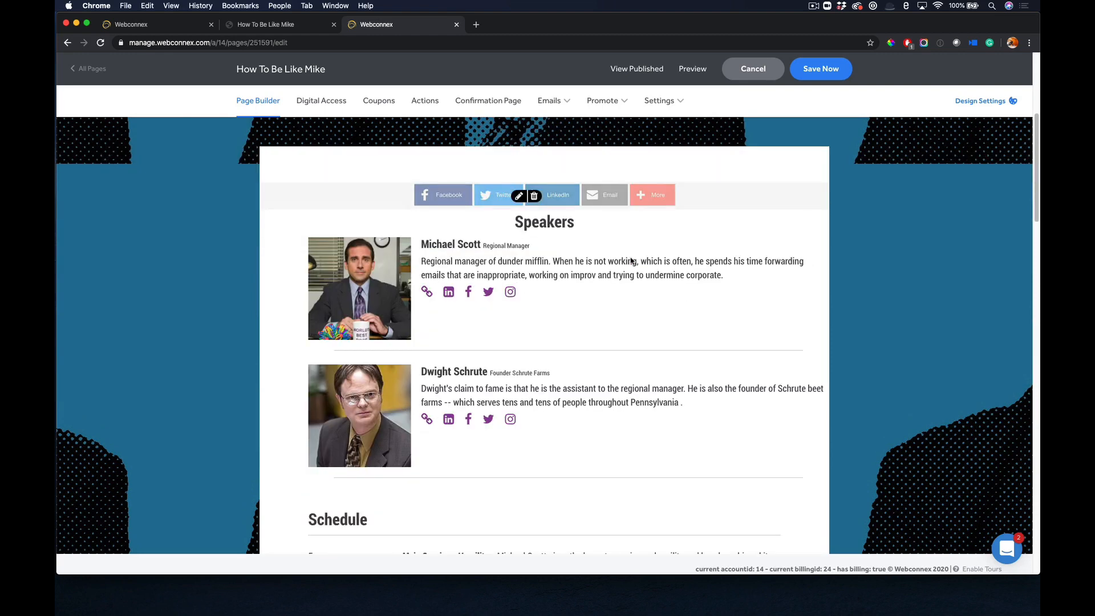
scroll(631, 260, down, 8)
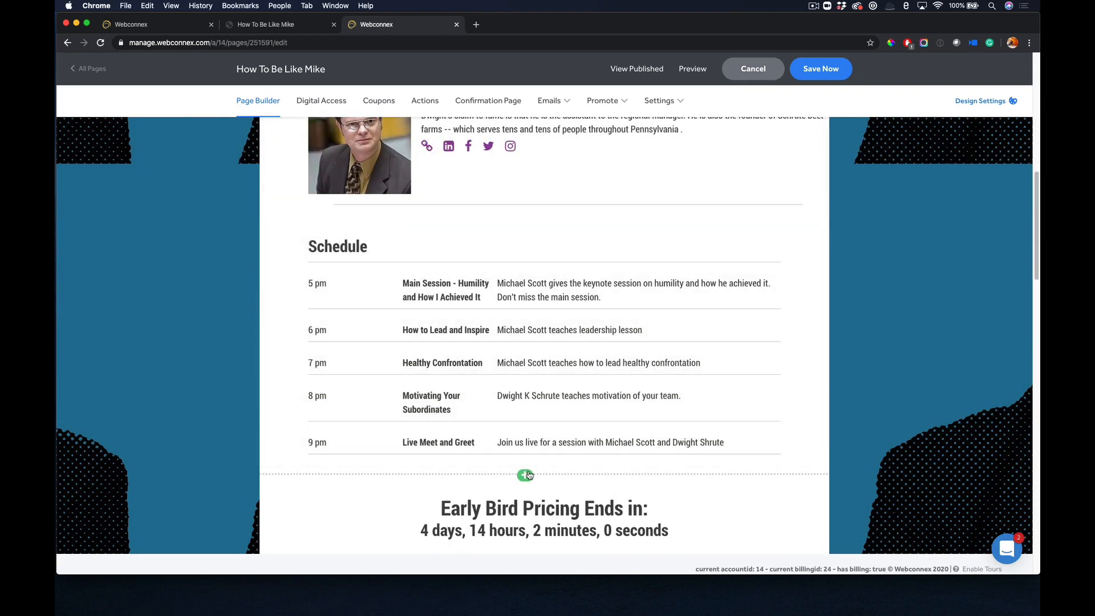
scroll(679, 320, down, 3)
scroll(689, 314, down, 3)
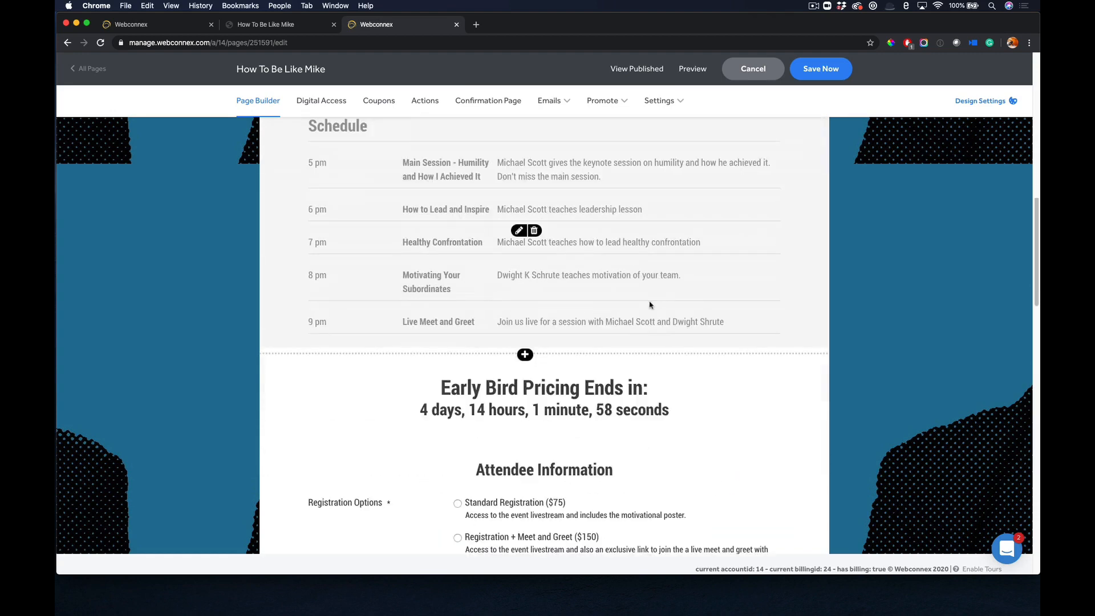
mouse_move(530, 359)
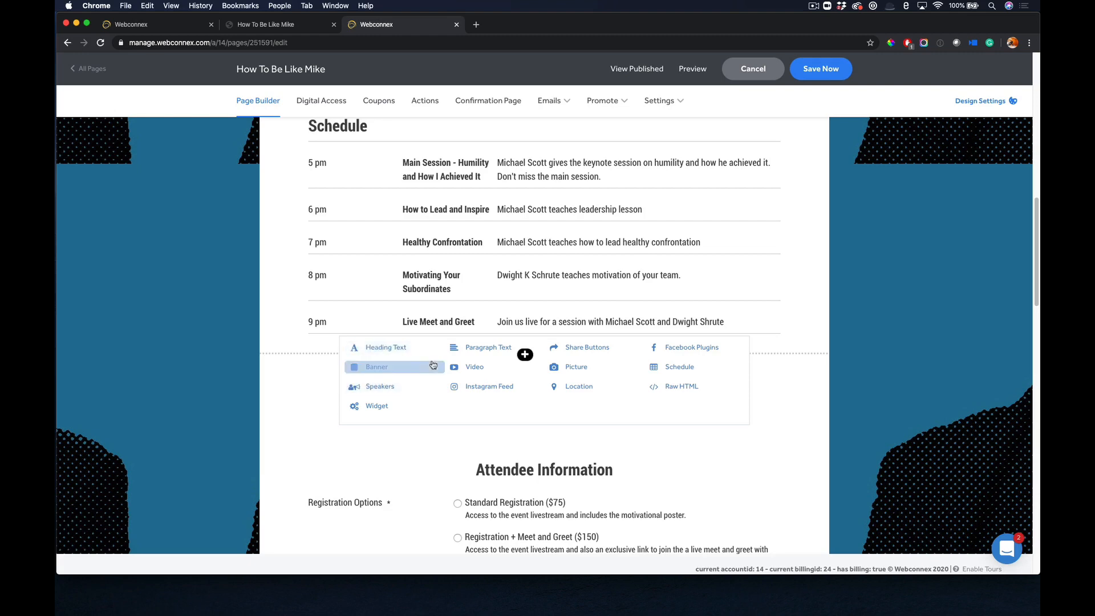
Open the Schedule block's settings, add an empty time slot after the 9 pm session, remove it and confirm the dialog.
scroll(592, 246, up, 3)
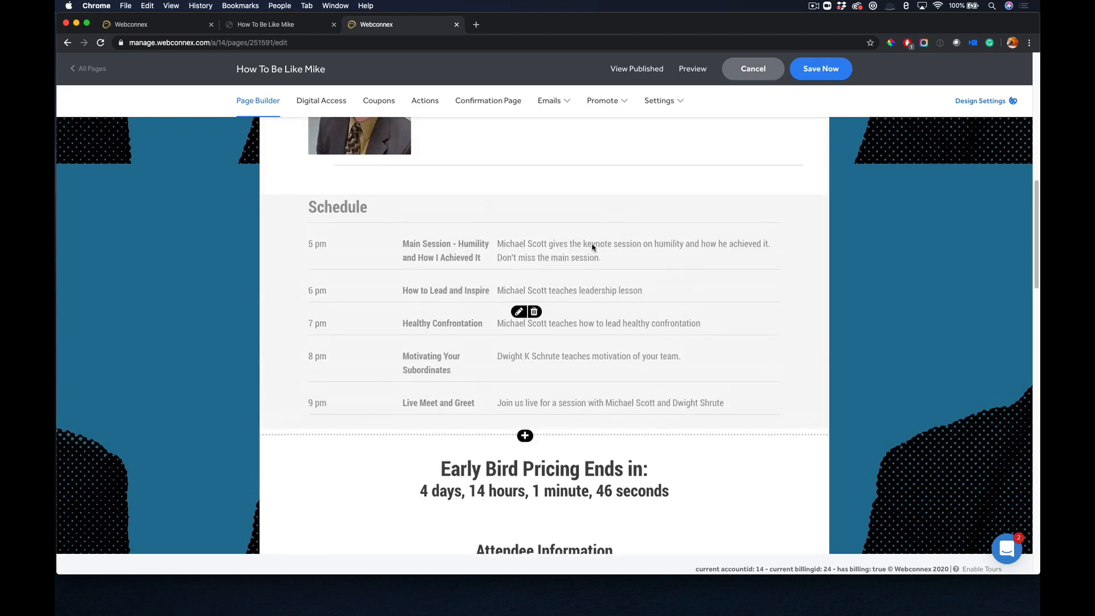
click(519, 358)
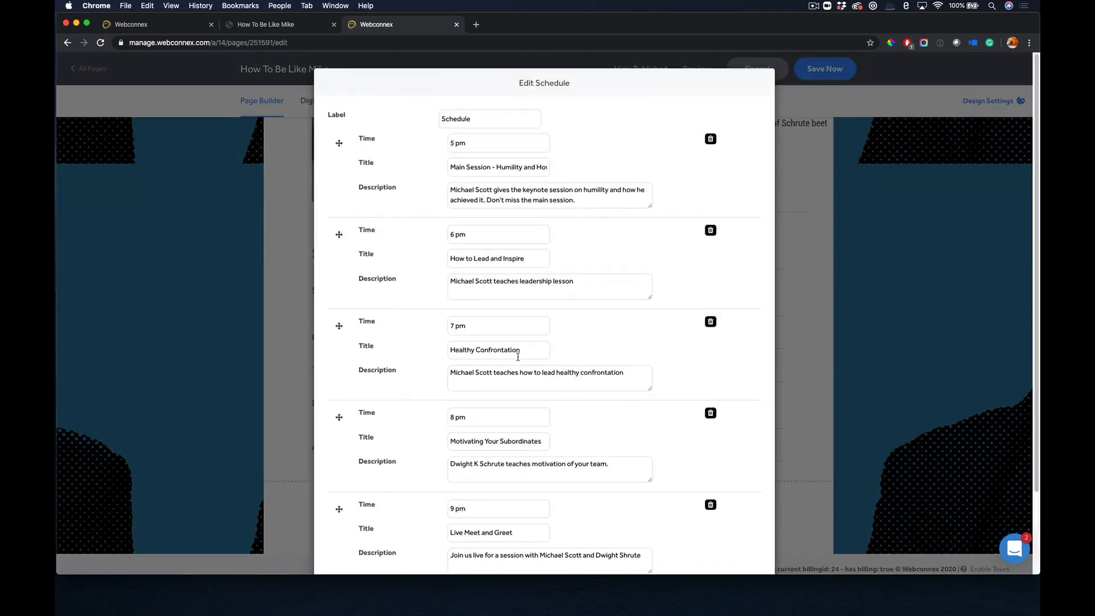
scroll(425, 216, down, 3)
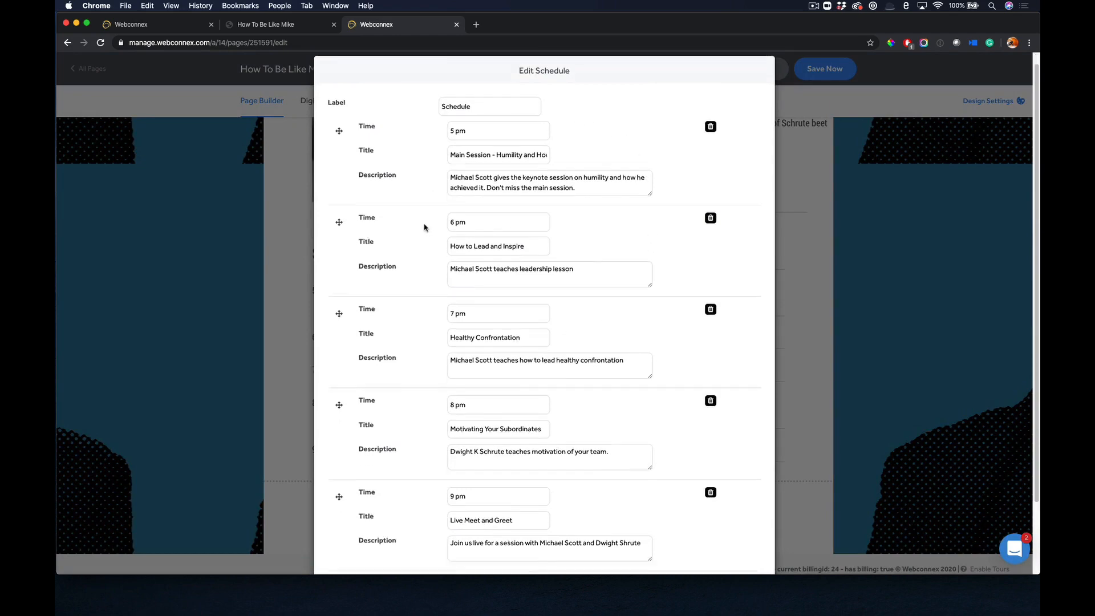
click(403, 504)
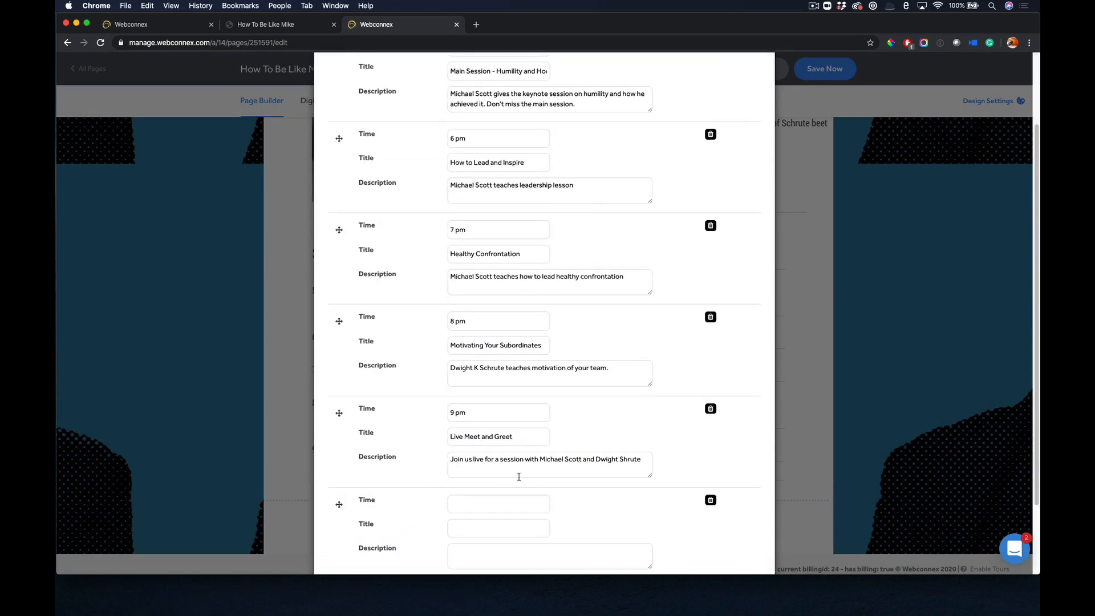
scroll(517, 479, down, 2)
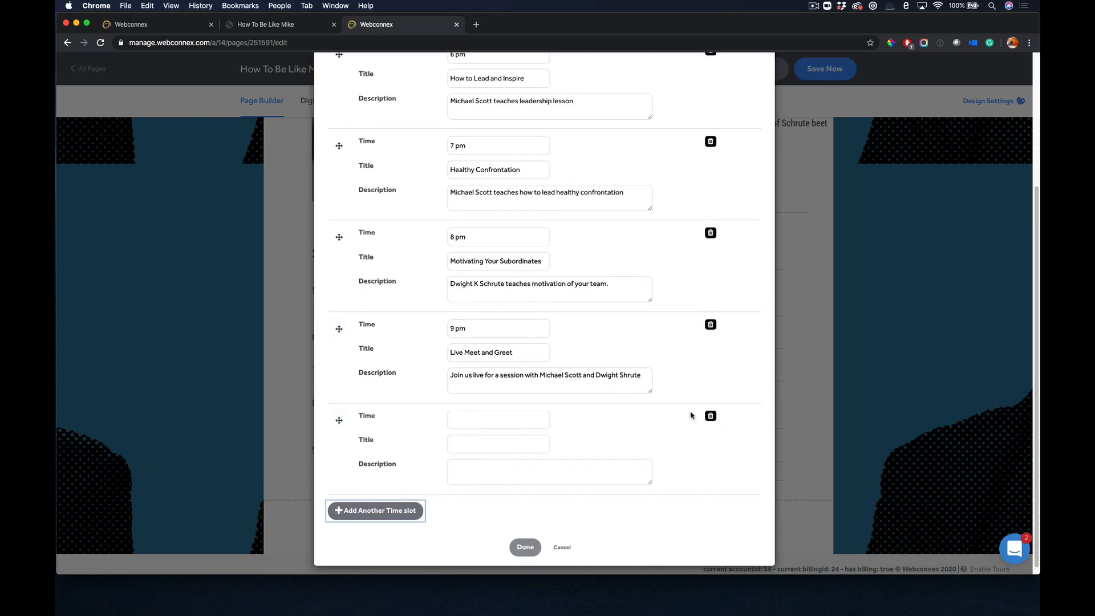
click(710, 415)
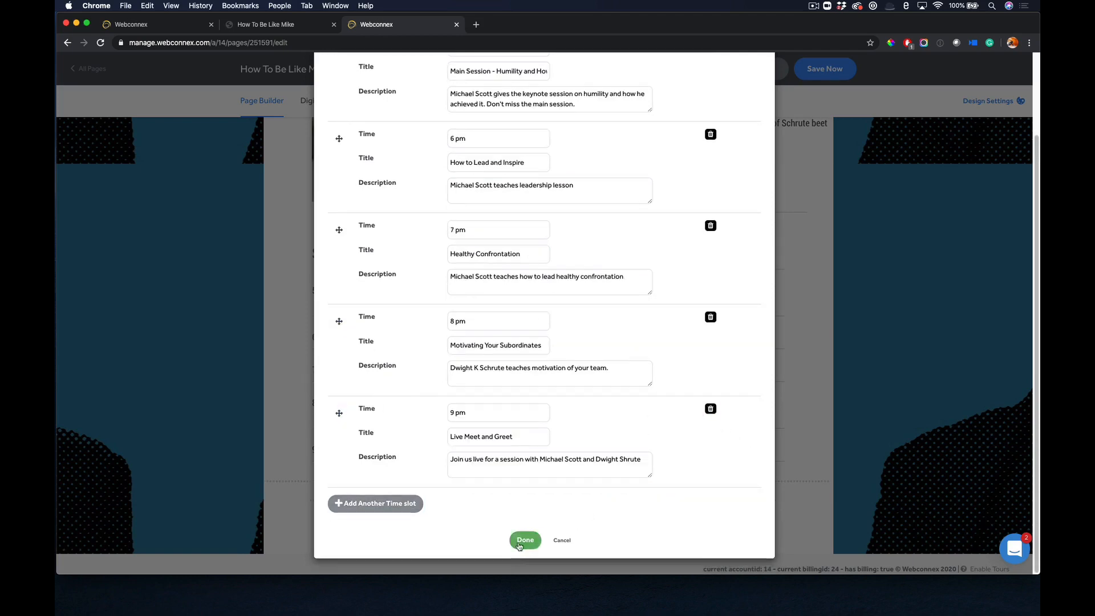
click(525, 539)
Open the Speakers block's settings, add a blank speaker entry, delete it again and confirm the dialog.
scroll(512, 310, up, 4)
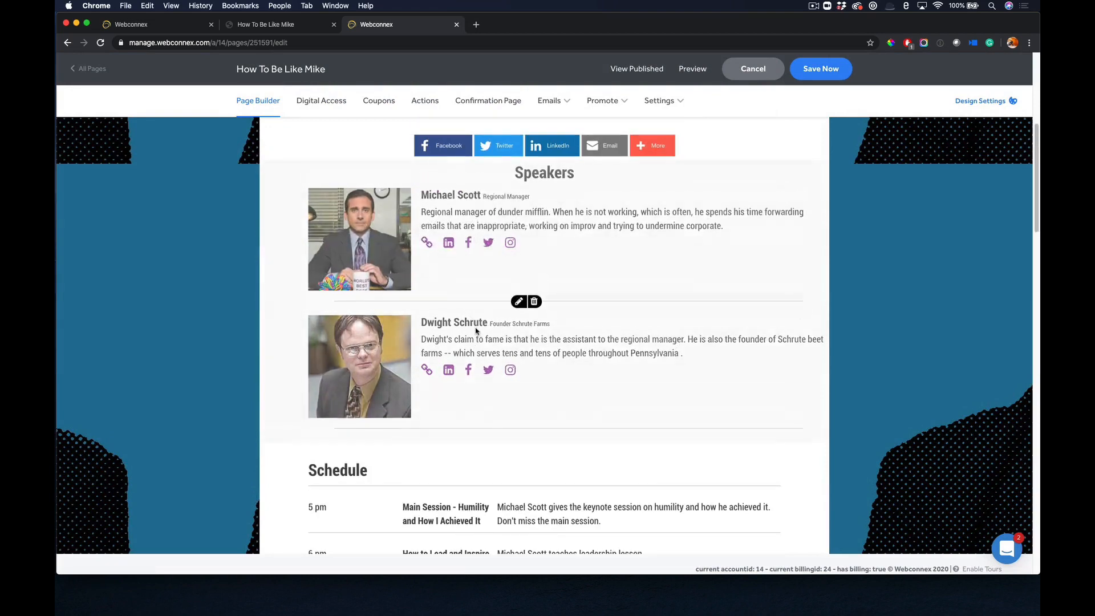
click(518, 302)
scroll(576, 247, down, 3)
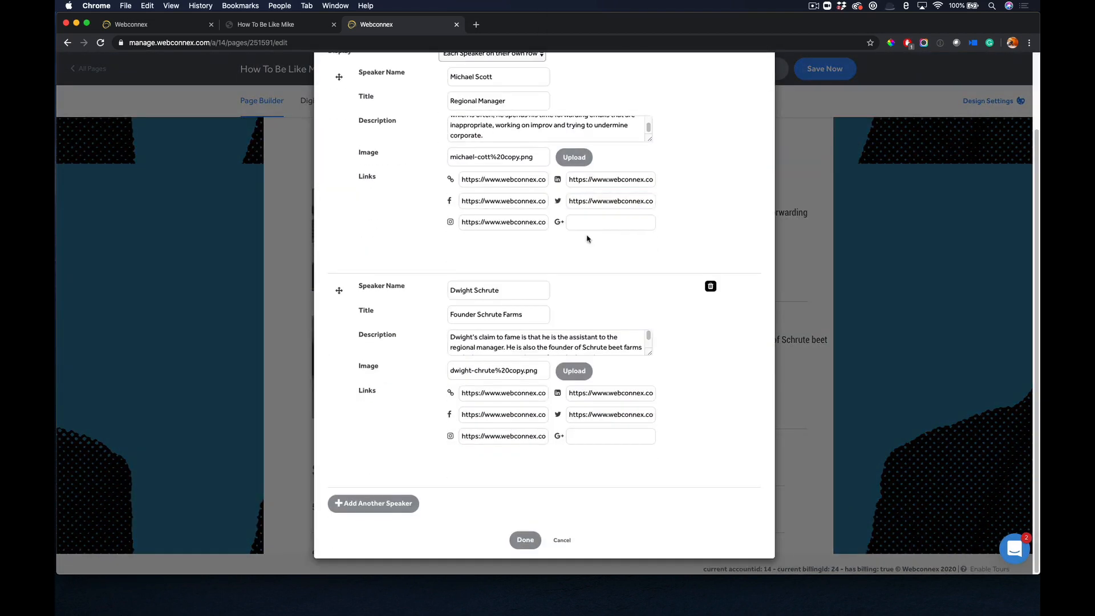
click(381, 507)
scroll(495, 433, down, 2)
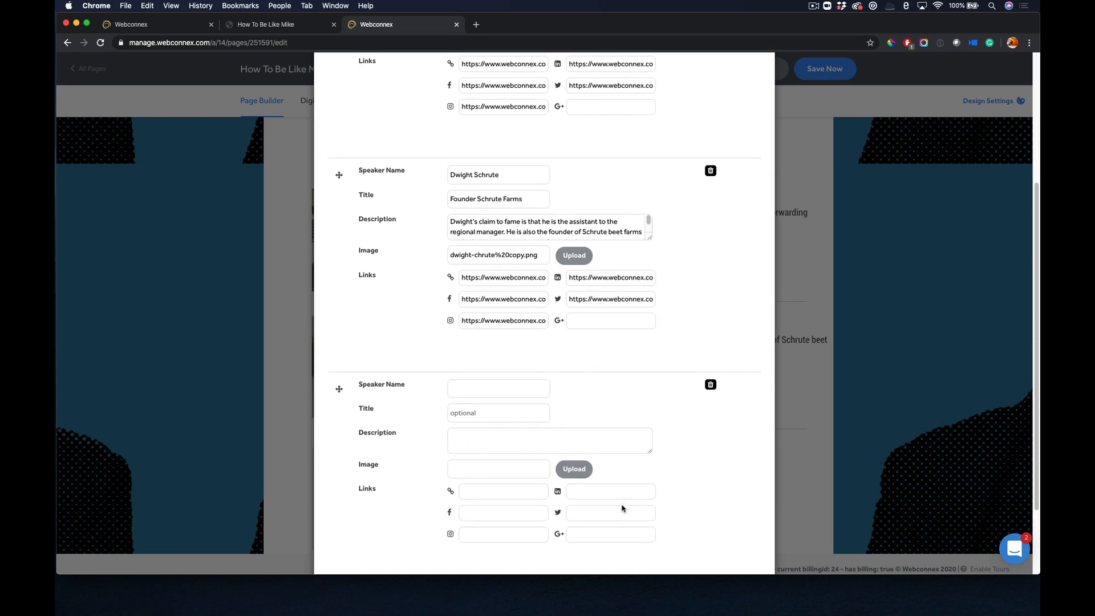
scroll(618, 501, down, 2)
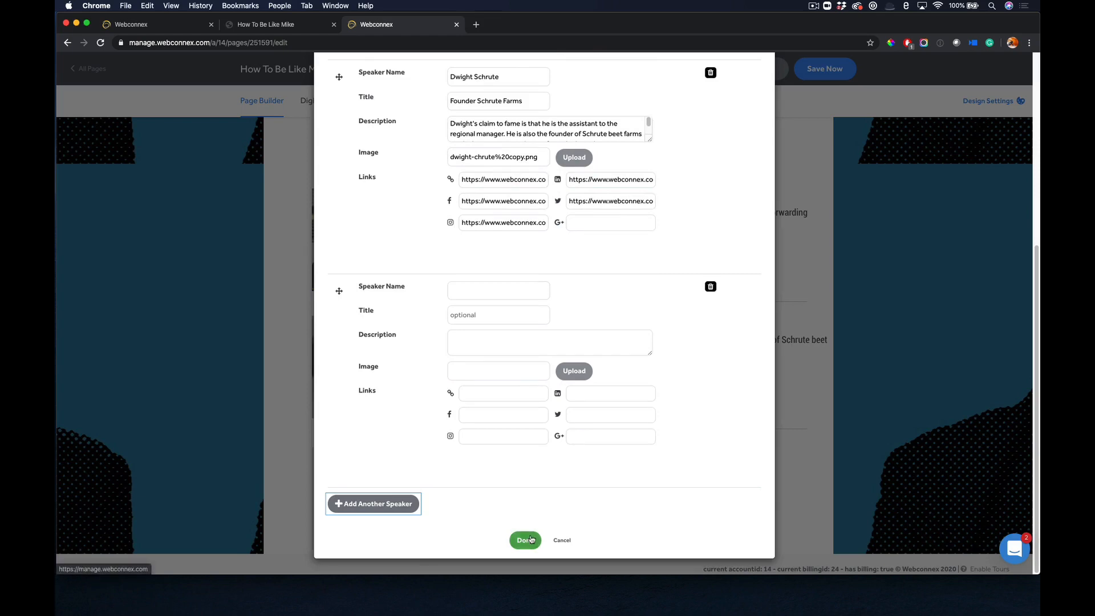
click(710, 286)
click(525, 539)
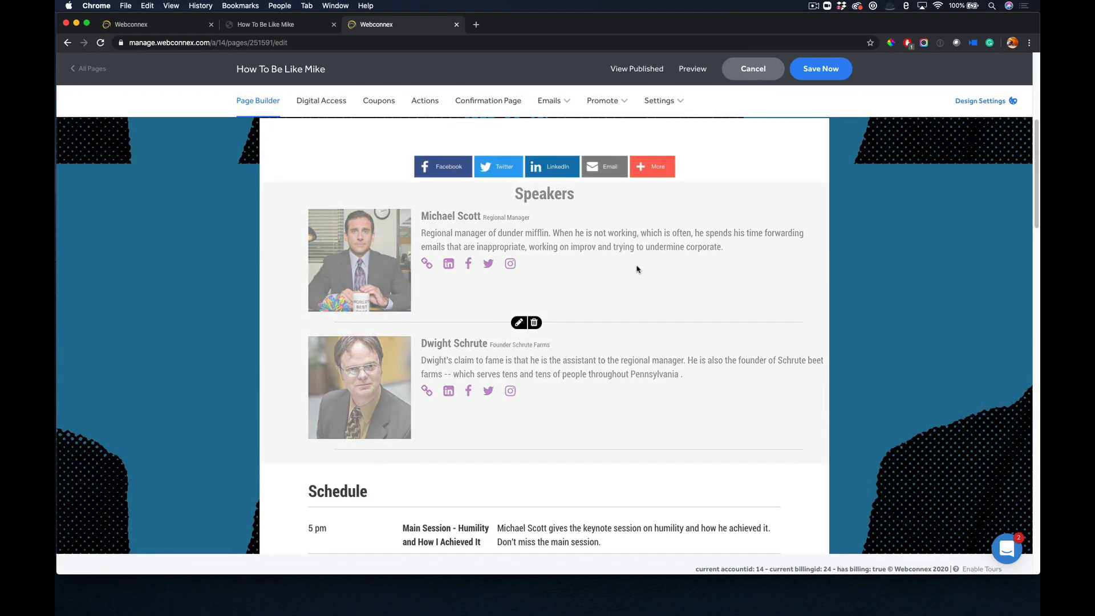
Open the Registration Options field under Attendee Information and review its capacity, prices, supply limits and waitlist settings.
scroll(637, 269, down, 5)
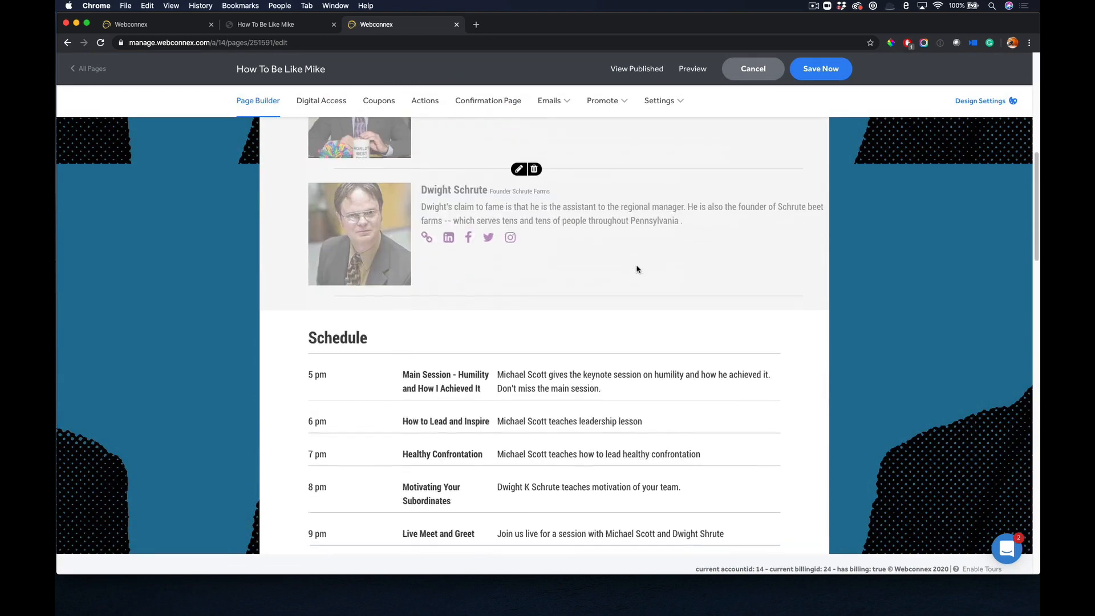
scroll(637, 270, down, 8)
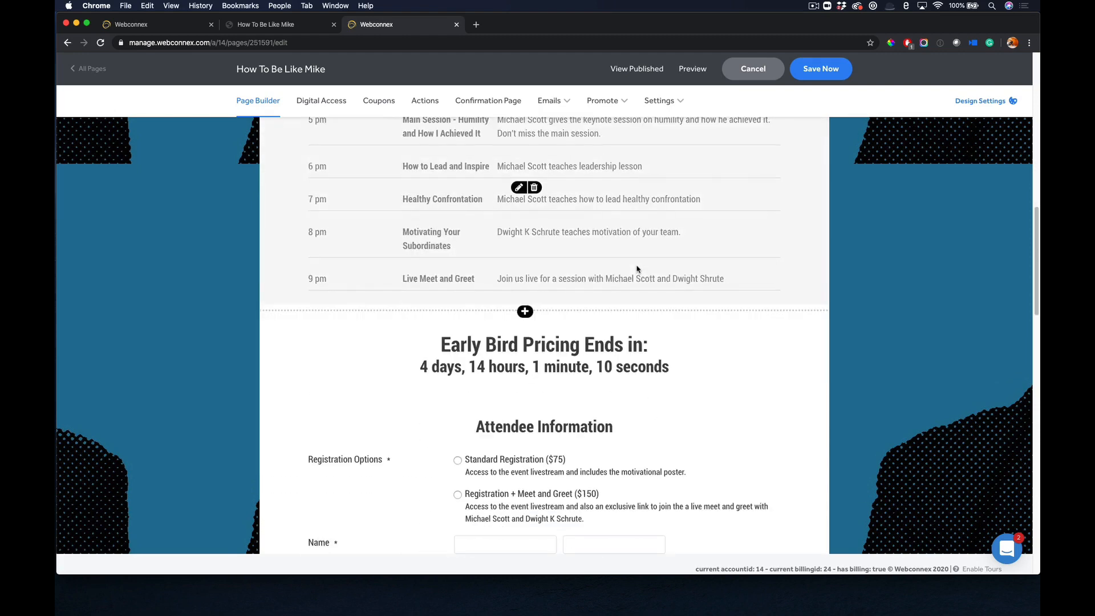
scroll(637, 269, down, 2)
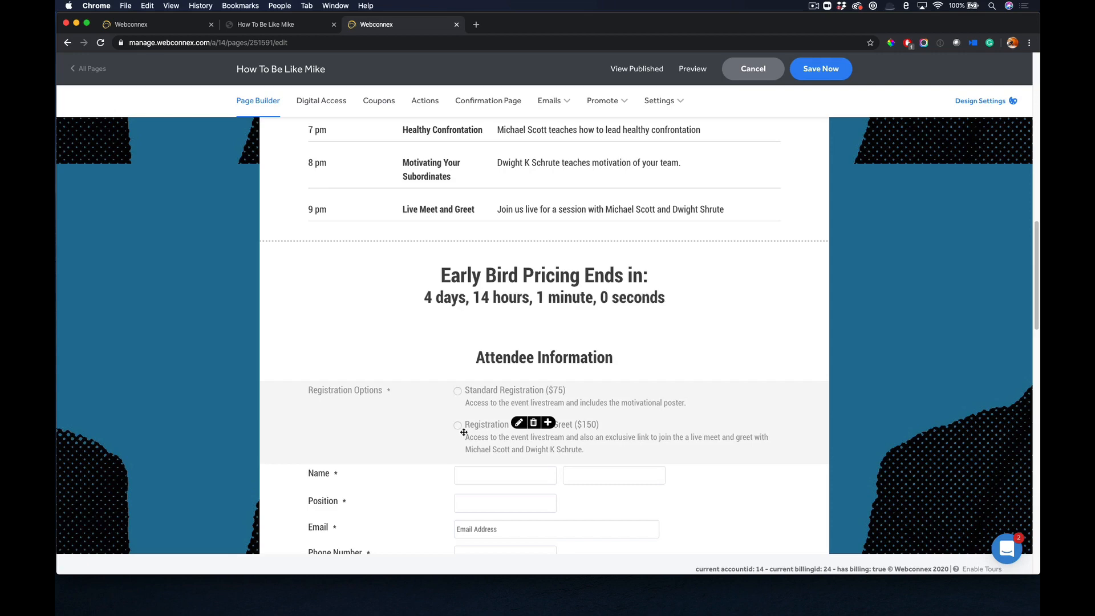
click(519, 424)
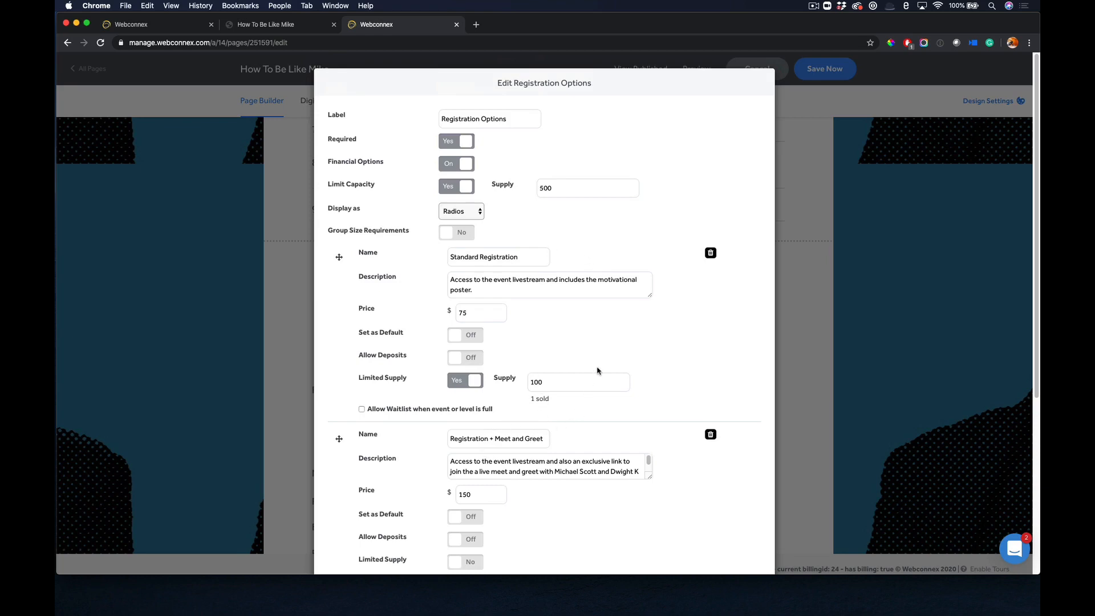
click(483, 312)
scroll(548, 174, down, 5)
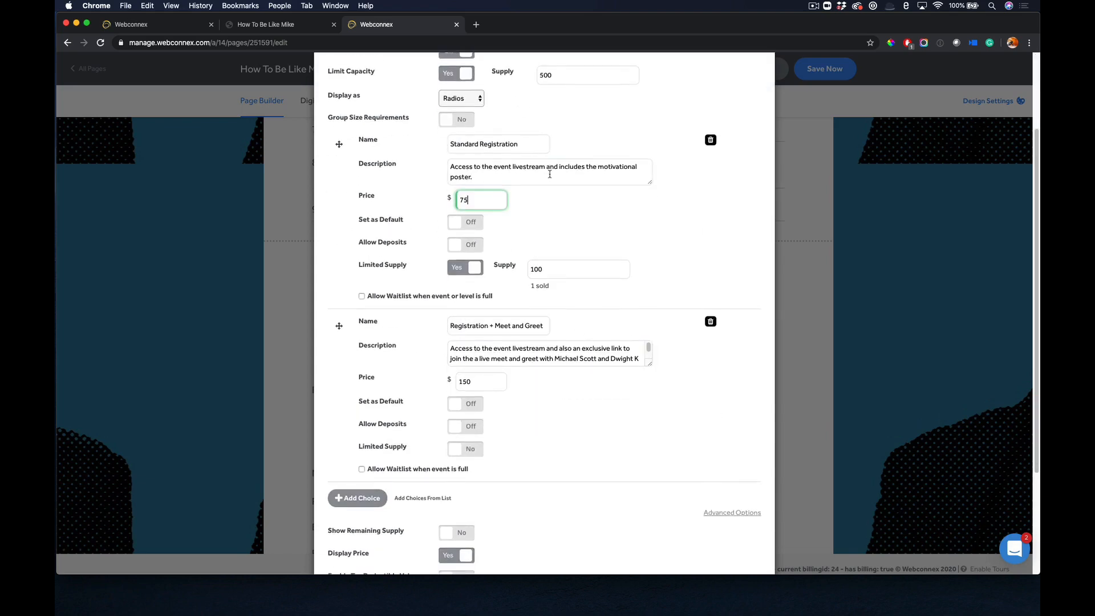
scroll(550, 174, down, 1)
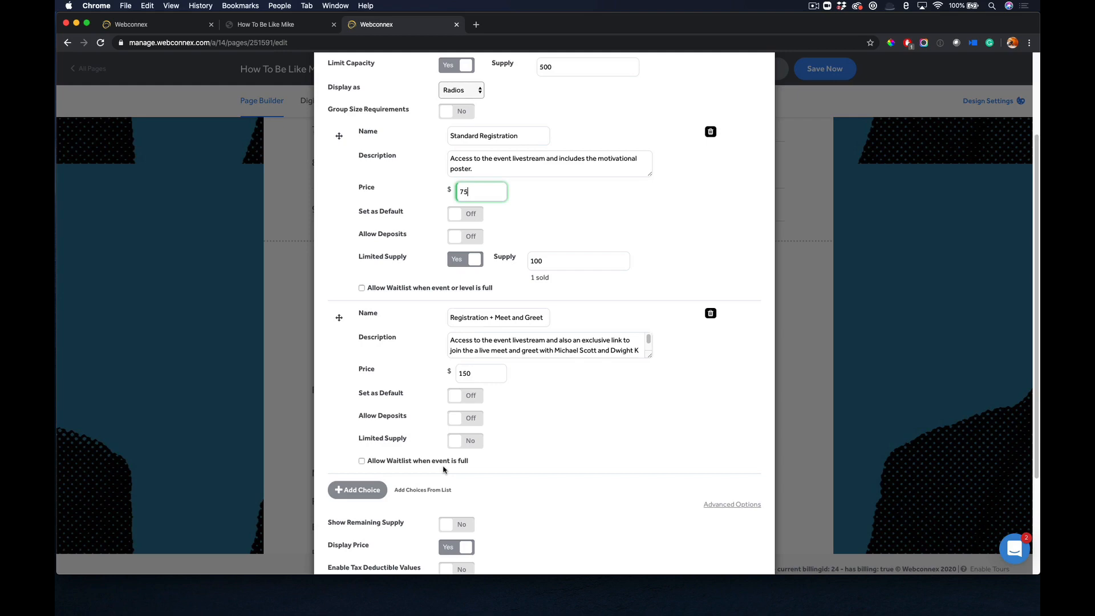
scroll(443, 468, down, 1)
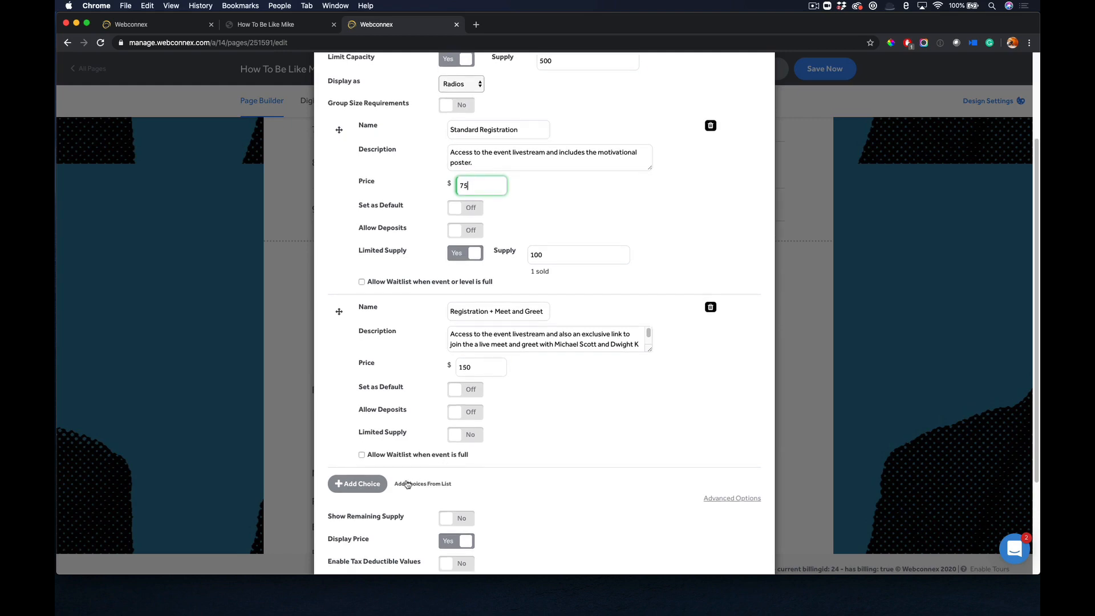
Add a blank choice to the Registration Options, delete it and confirm the dialog.
click(384, 486)
scroll(591, 392, down, 2)
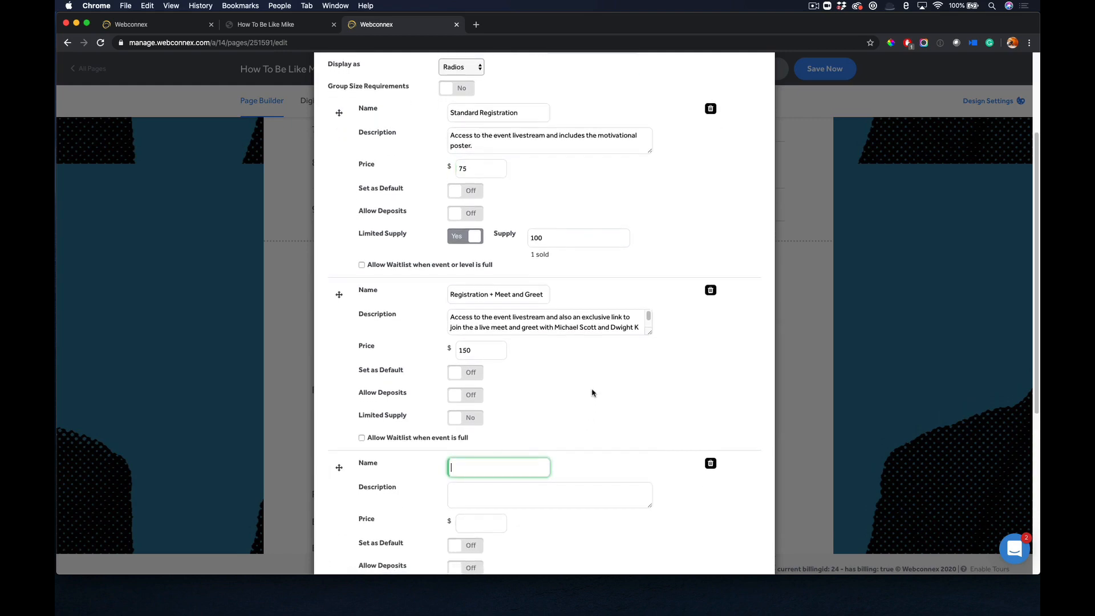
scroll(591, 392, down, 1)
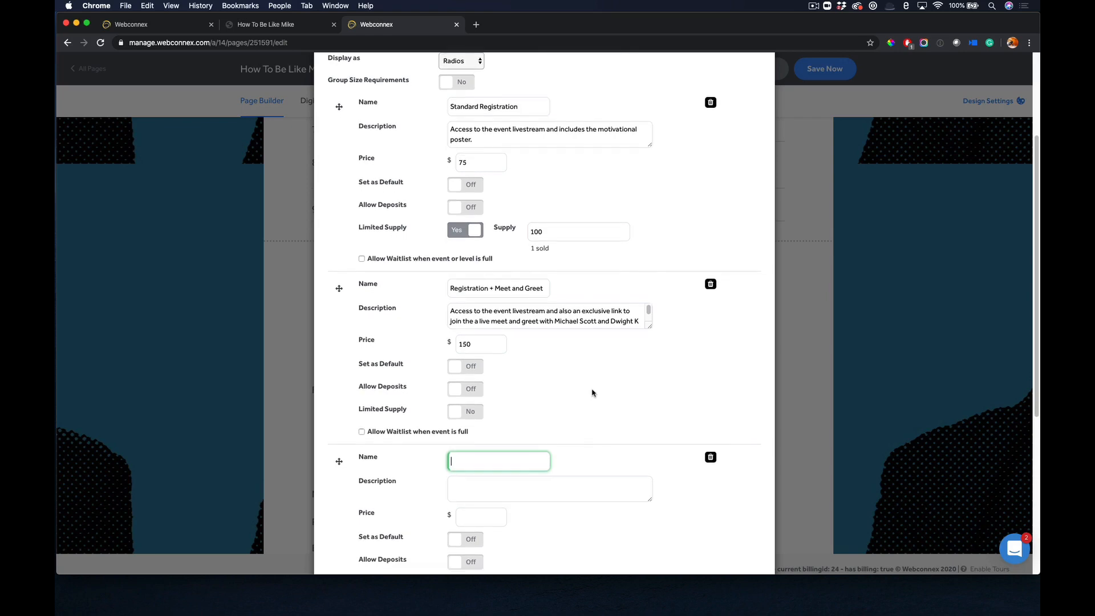
click(710, 454)
scroll(712, 459, down, 2)
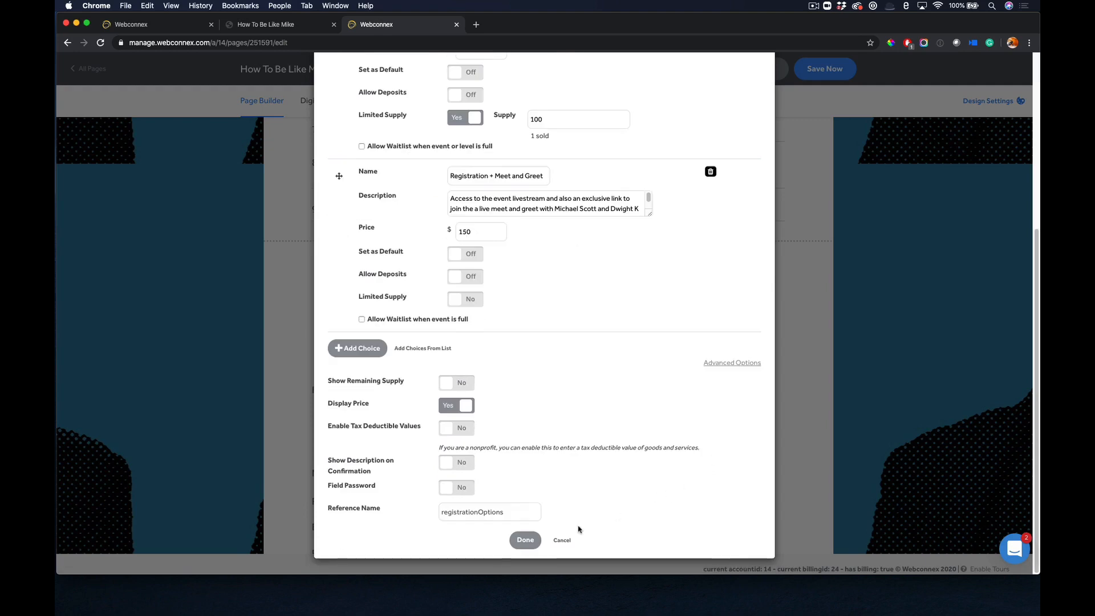
click(523, 538)
Show the elements that can be inserted below the Position field, and dismiss the list without adding any.
scroll(544, 401, down, 4)
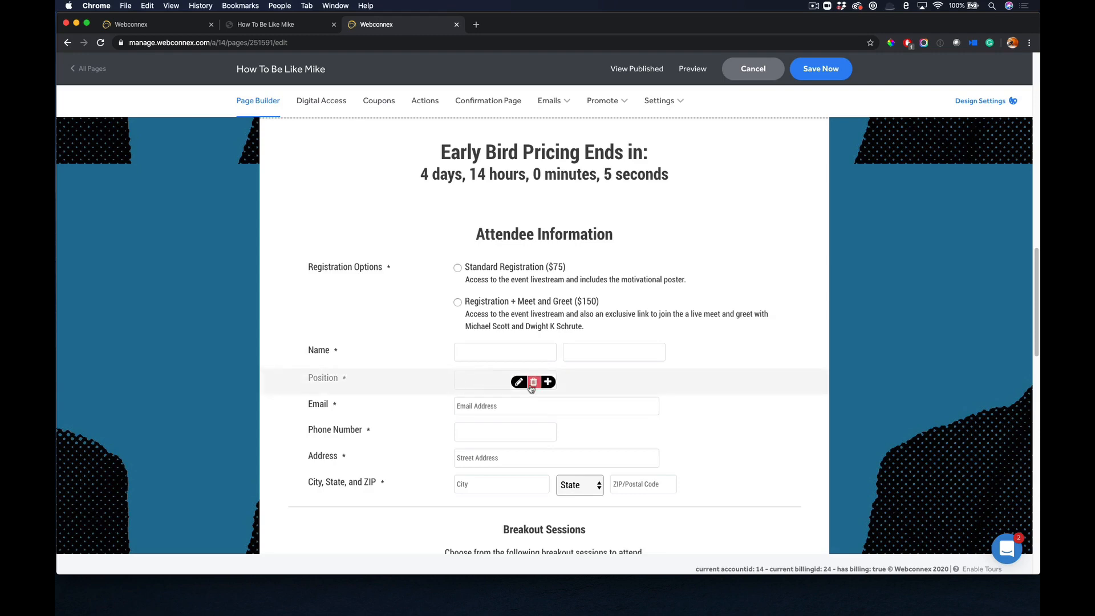
click(549, 382)
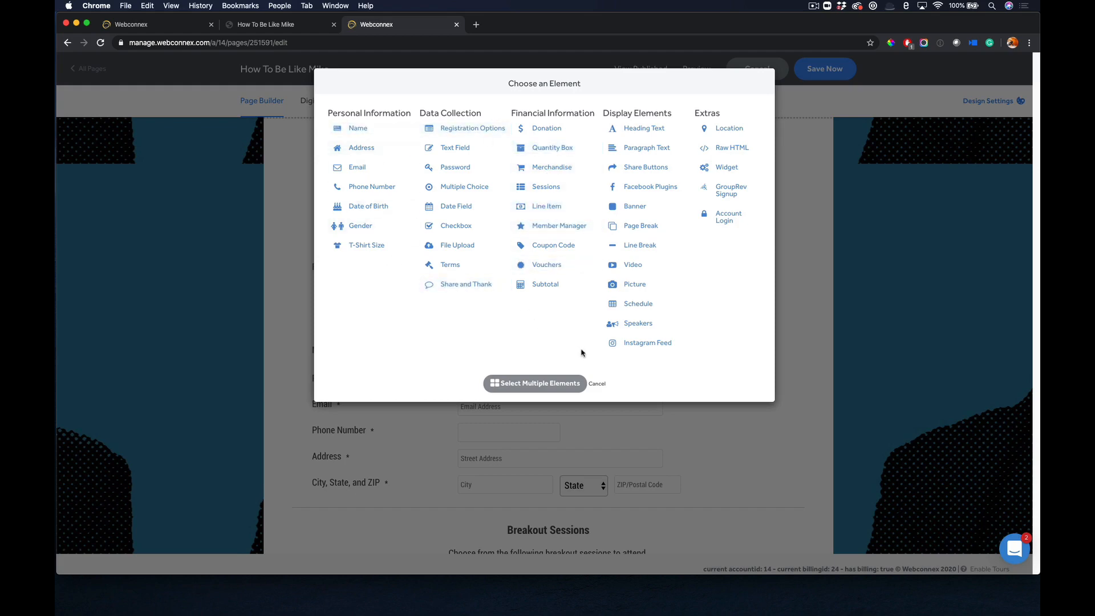
click(599, 385)
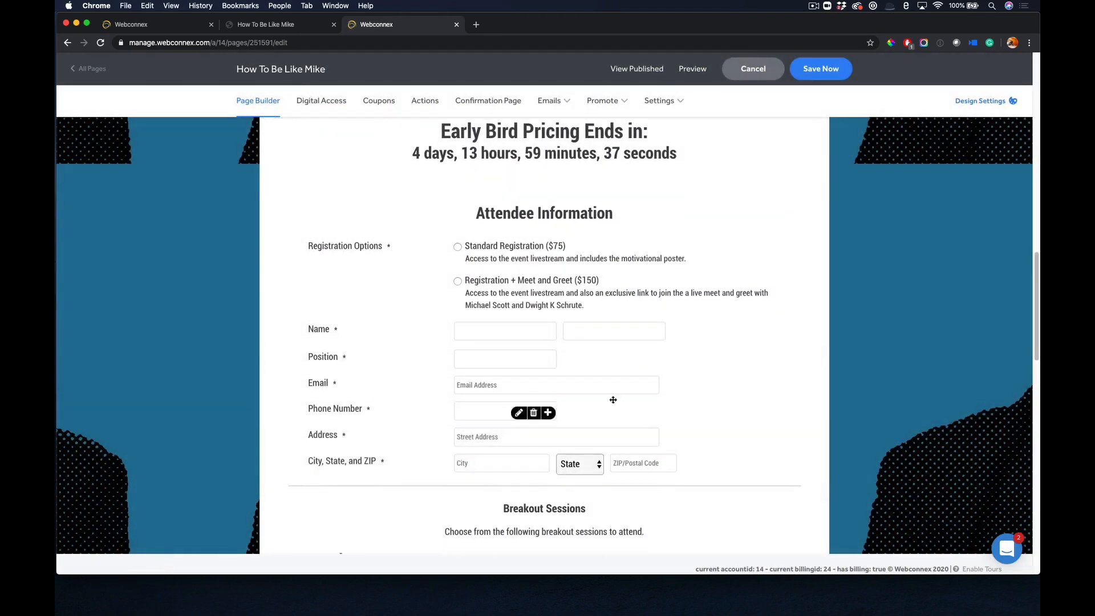
Open the Breakout Sessions paragraph text for editing and close it without changes.
scroll(616, 379, down, 3)
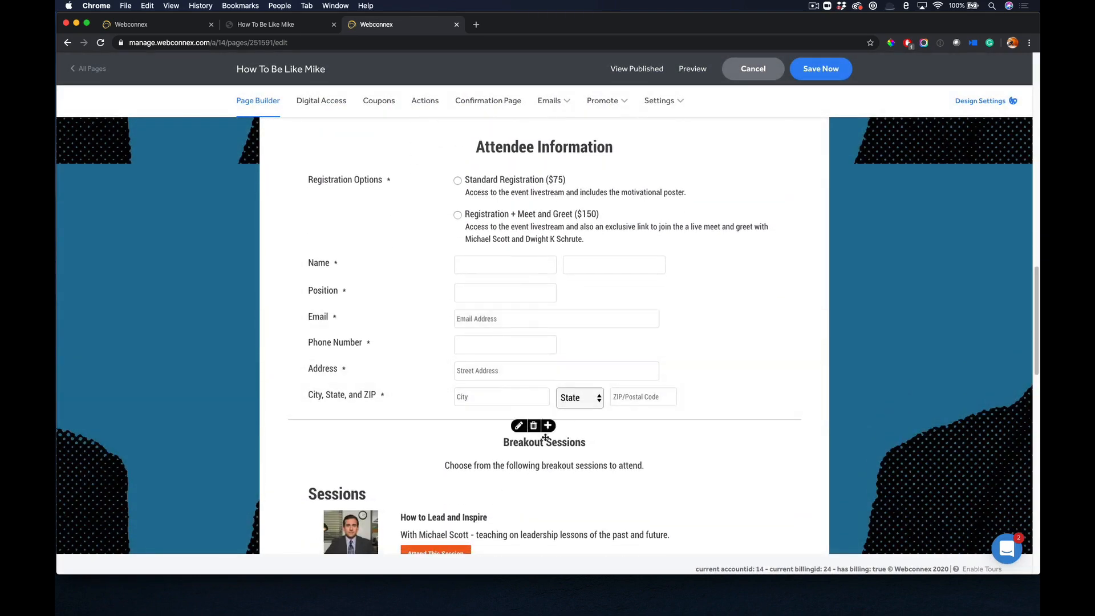
click(520, 458)
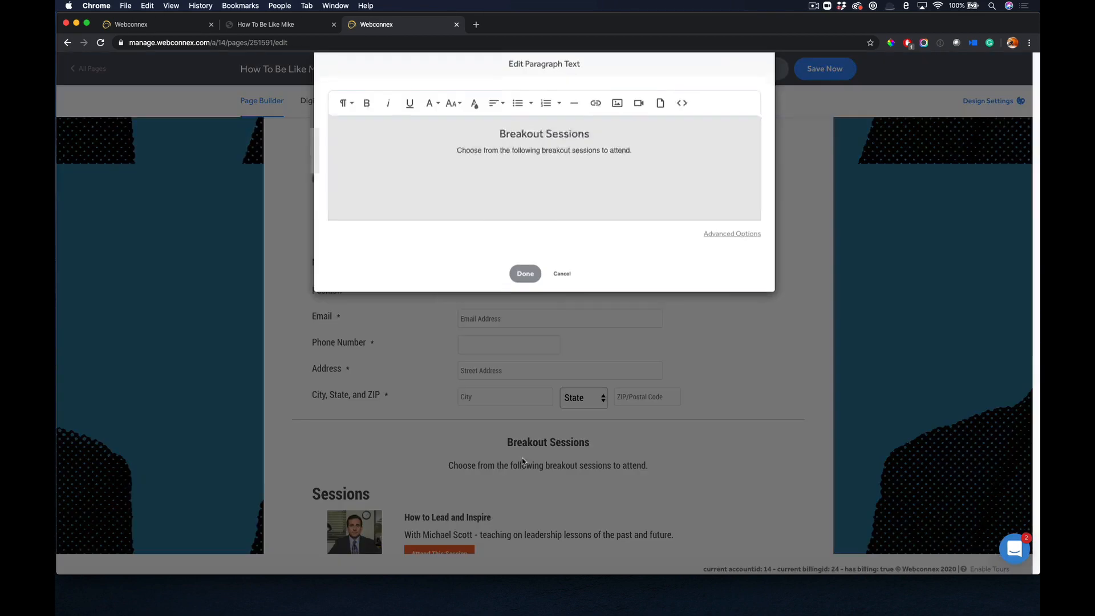
click(524, 293)
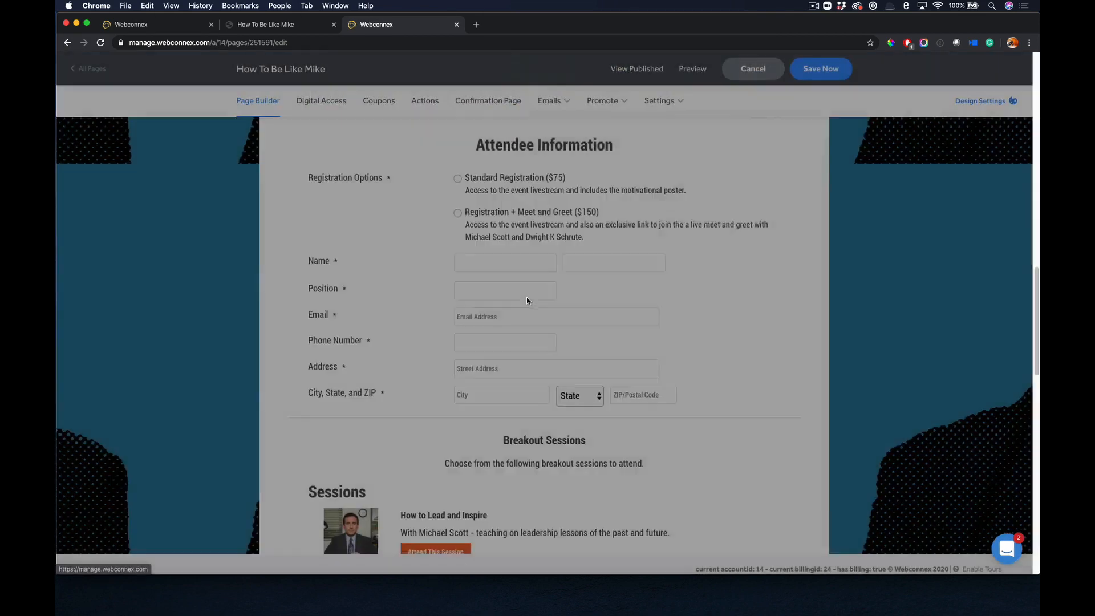
Open the Sessions block's settings, add an empty session after Motivating Your Subordinates, remove it and confirm the dialog.
scroll(525, 297, down, 5)
scroll(527, 298, down, 2)
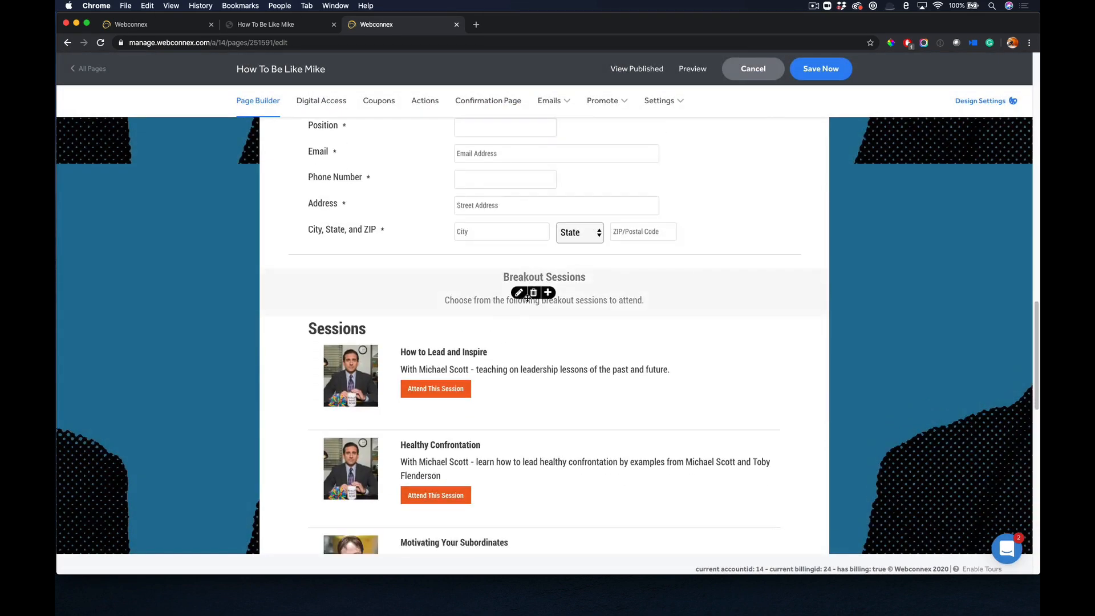
click(519, 475)
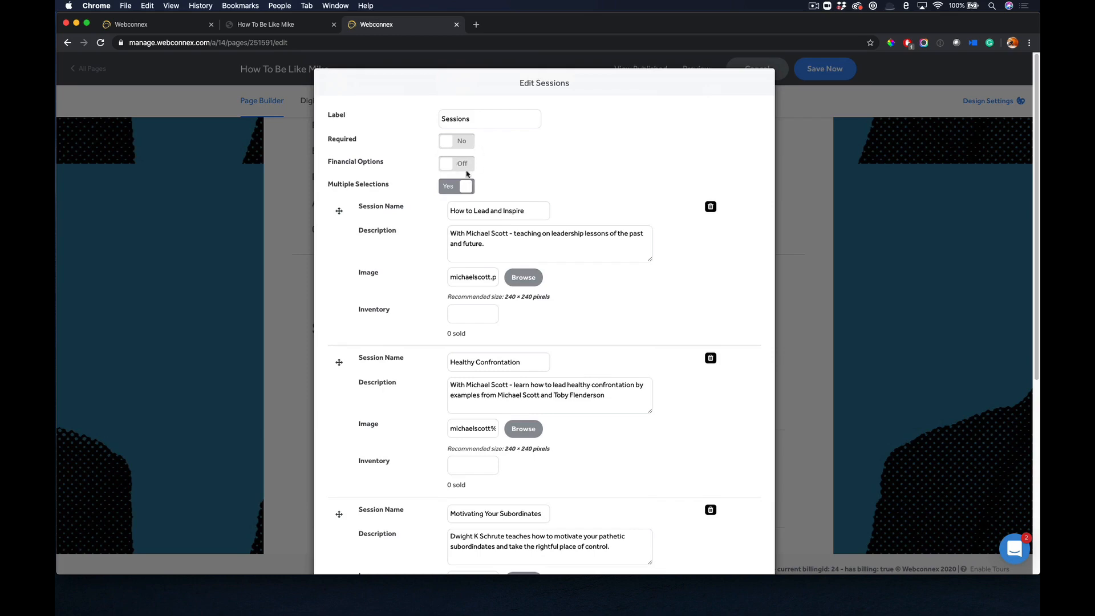
scroll(467, 174, down, 5)
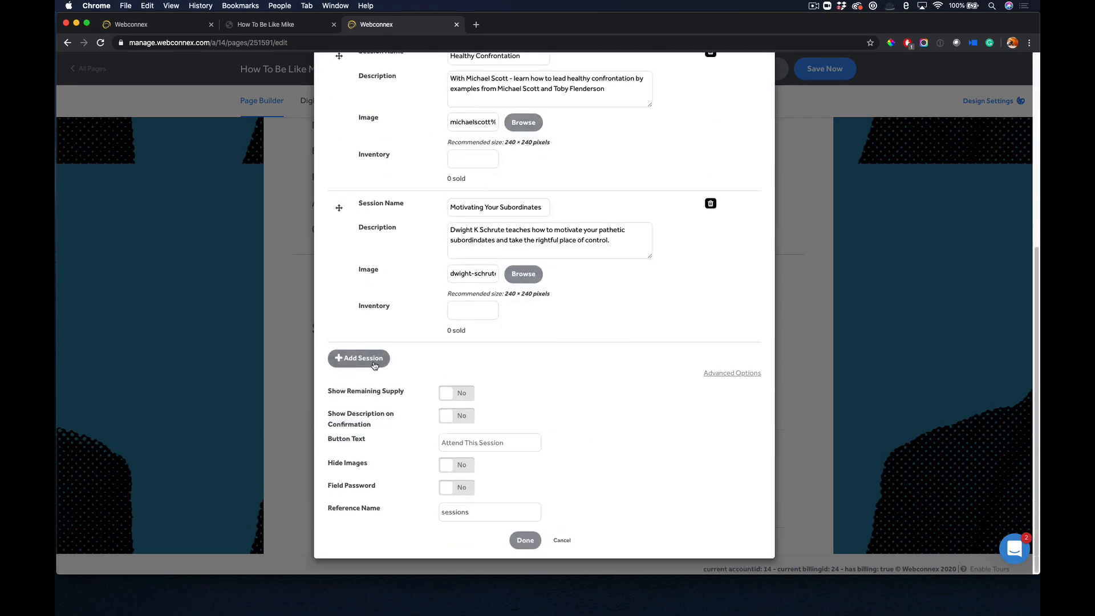
click(374, 364)
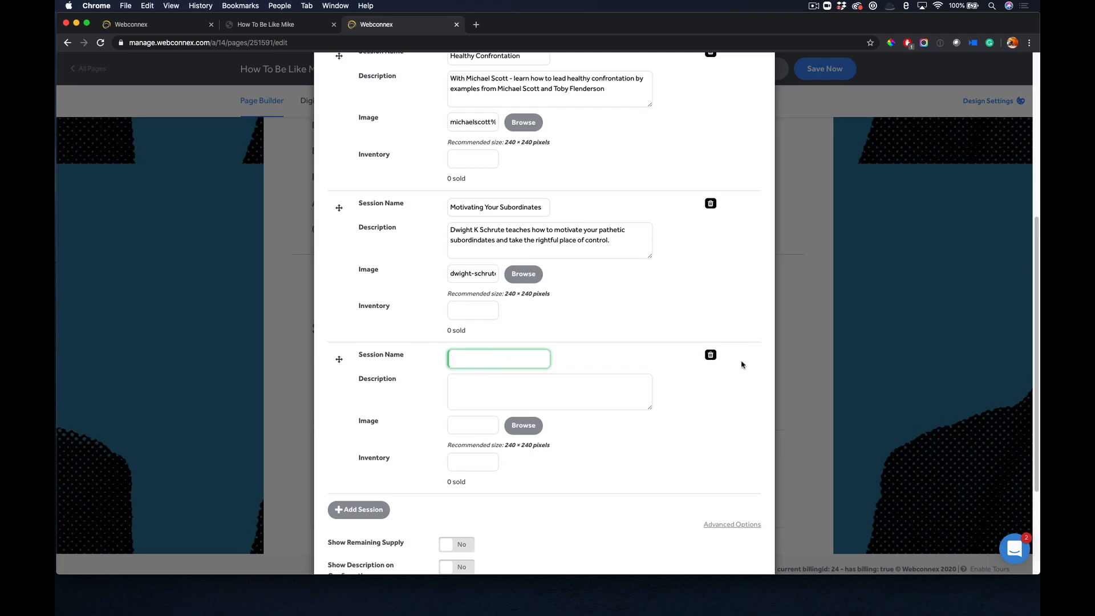
click(710, 355)
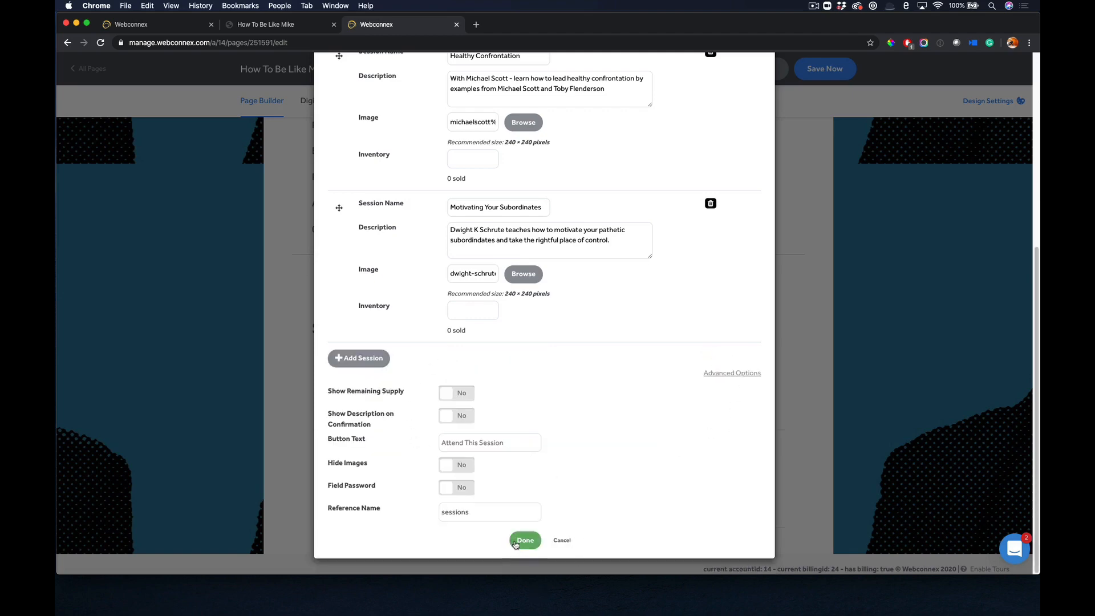
click(525, 540)
Examine the coupon code, Facebook share, total and billing blocks below the Sessions block.
scroll(529, 434, down, 3)
scroll(532, 437, down, 4)
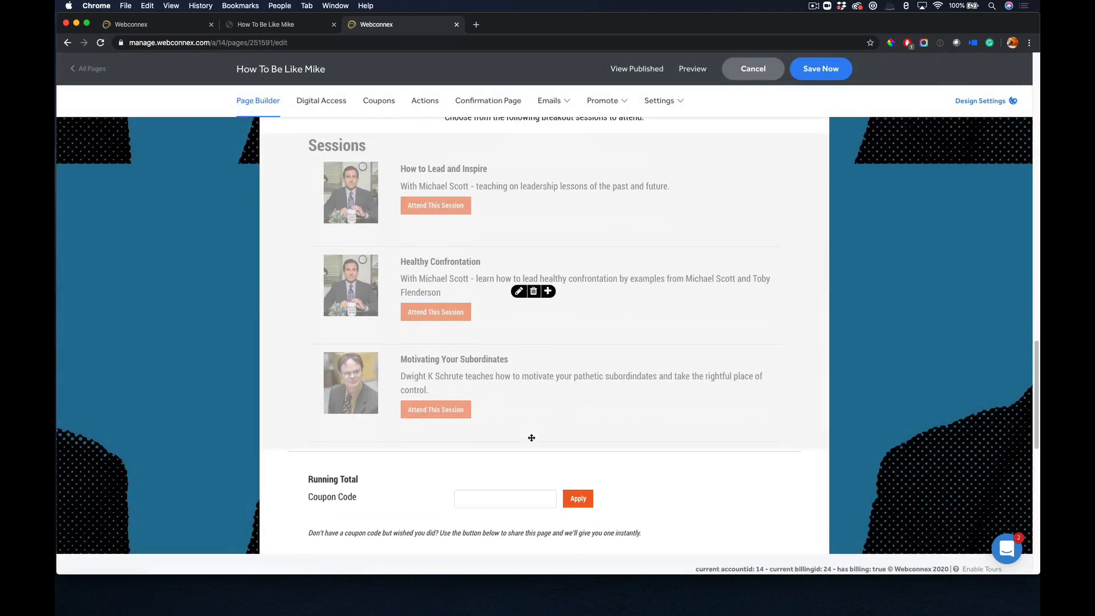
scroll(531, 440, down, 1)
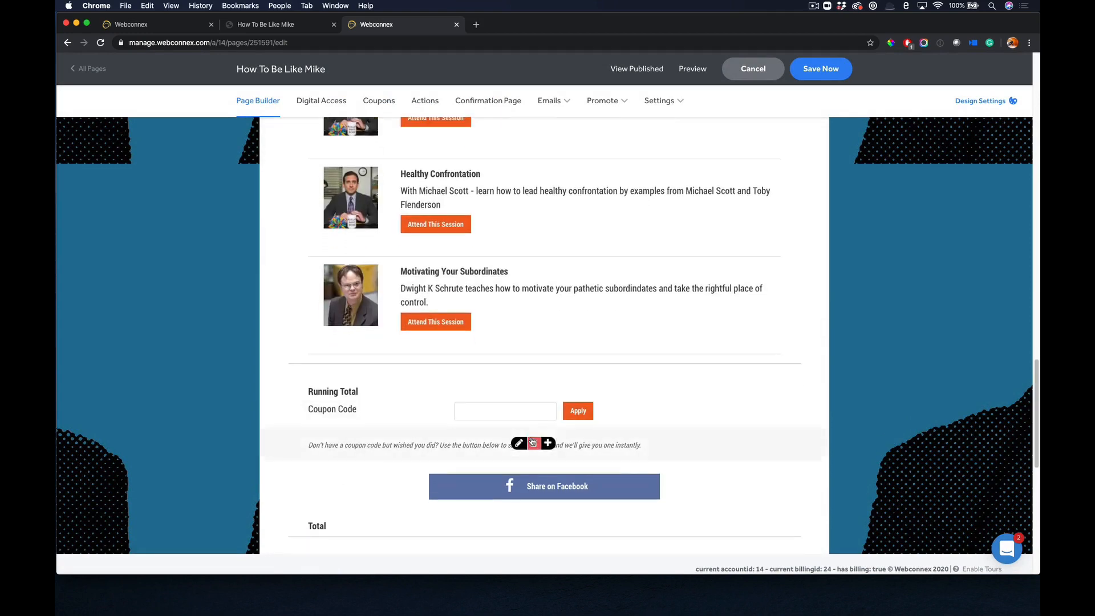
scroll(504, 246, down, 4)
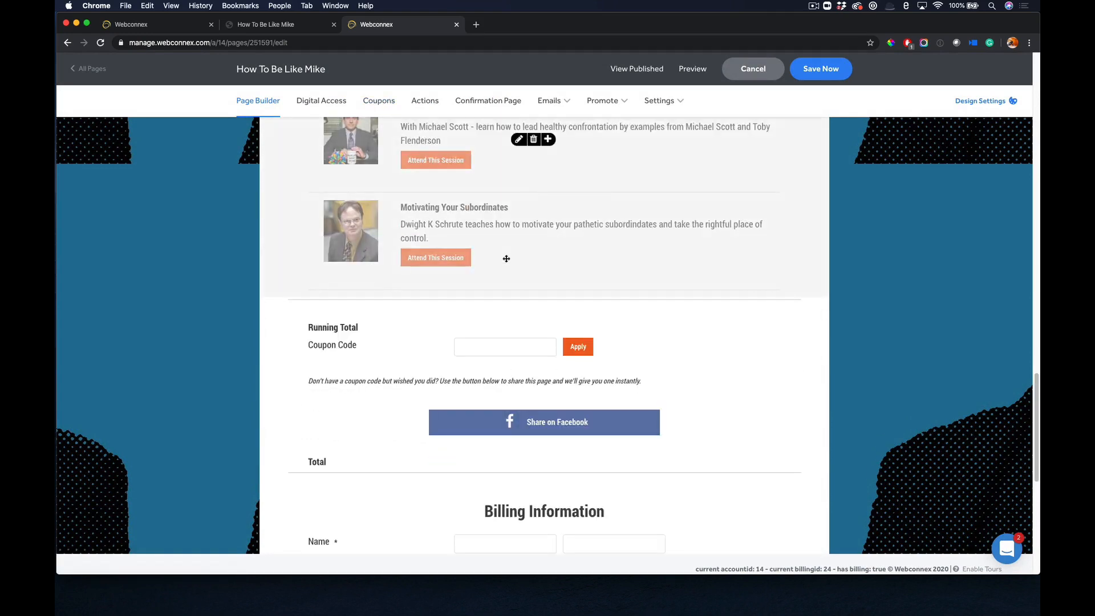
scroll(584, 379, down, 2)
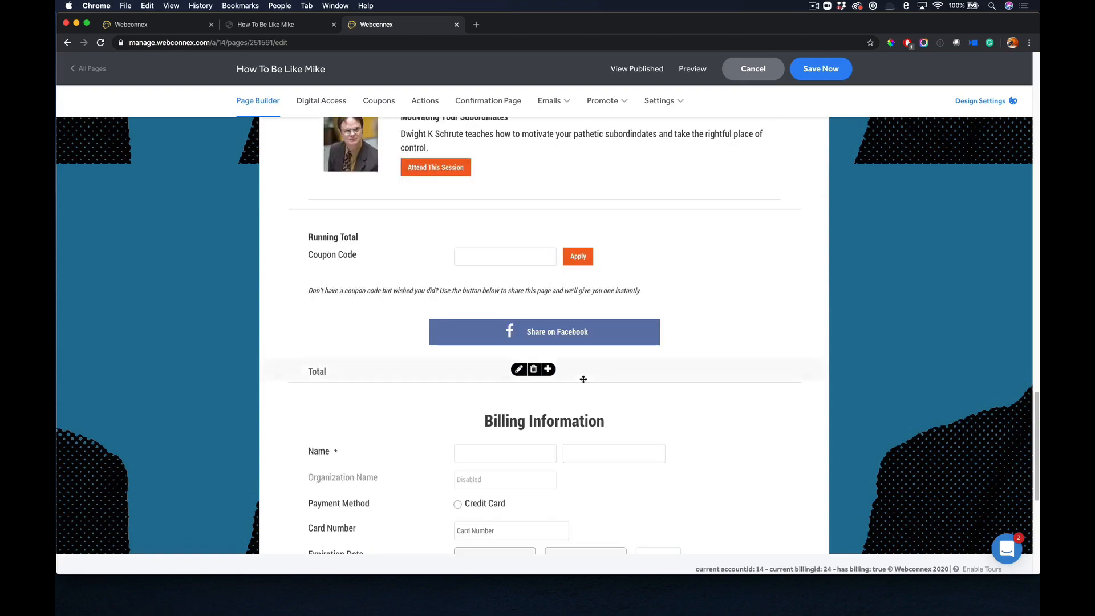
Open the page's design settings and look through the style options for headings, paragraph text, text links and buttons.
scroll(584, 380, up, 20)
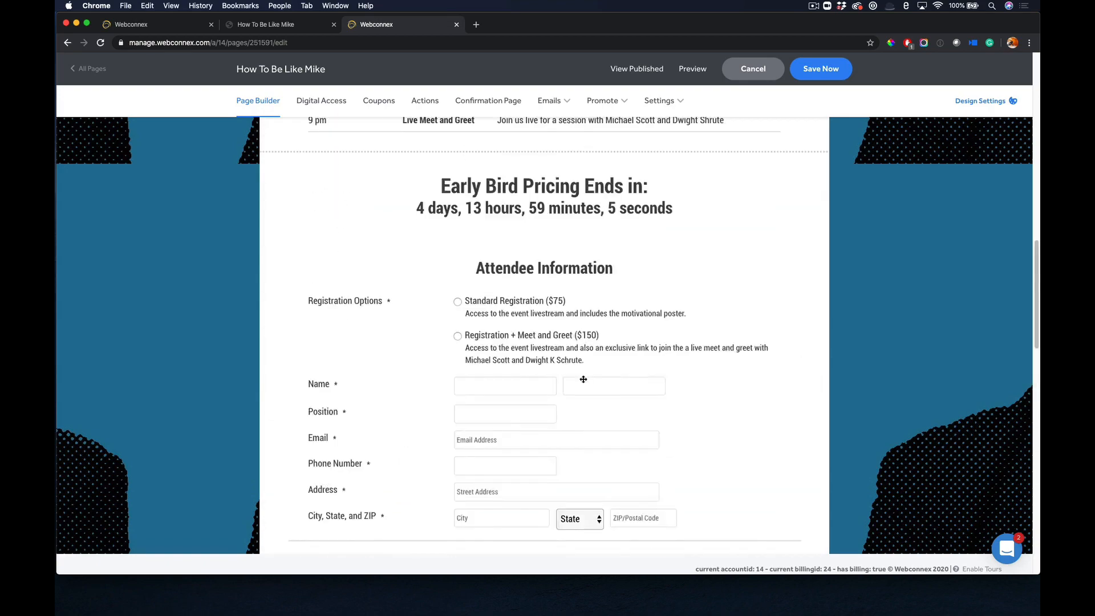
scroll(583, 379, up, 20)
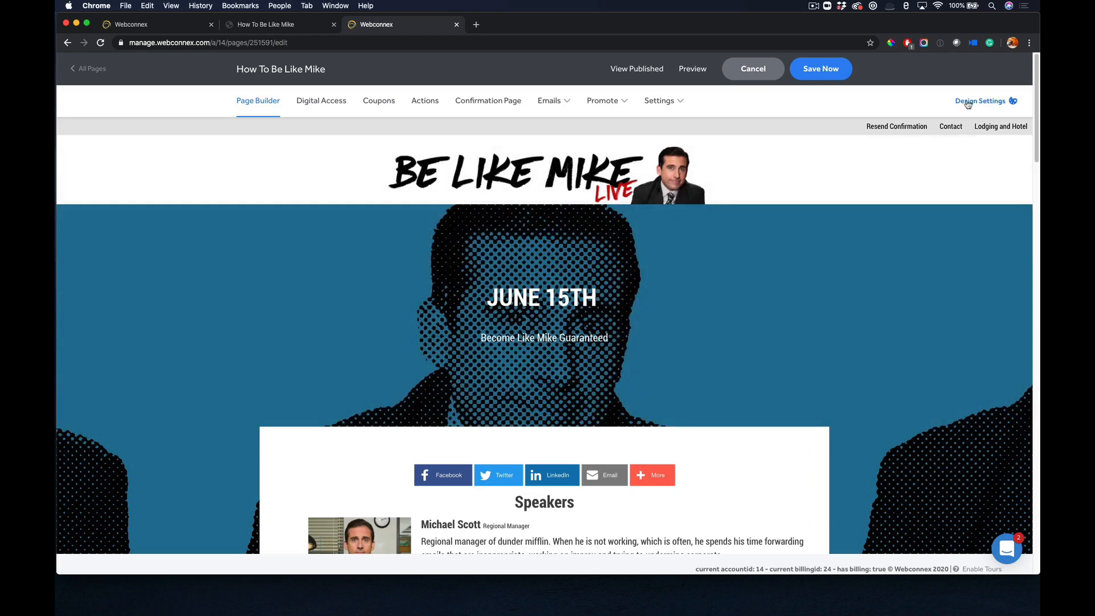
click(968, 102)
click(926, 128)
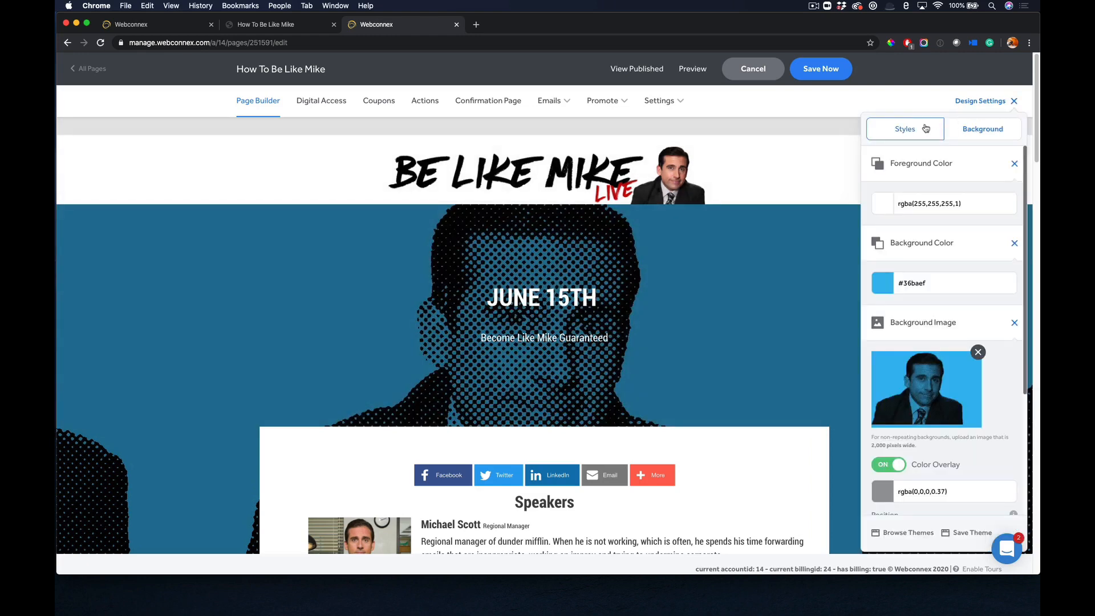
click(933, 160)
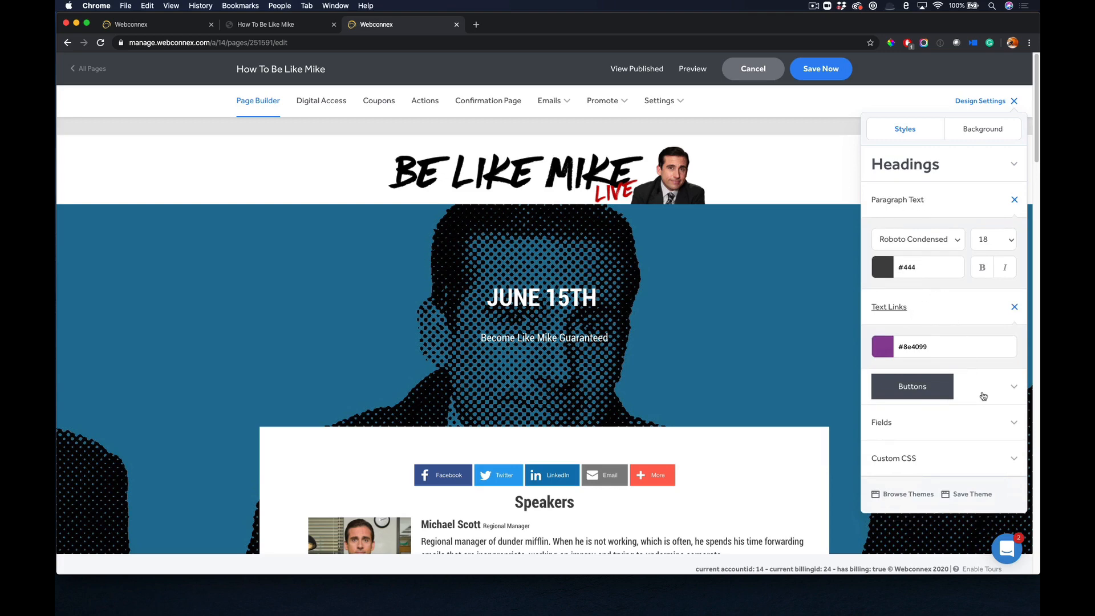
click(983, 396)
click(974, 400)
Look through the foreground color, background color and background image options, and close the design settings.
click(974, 130)
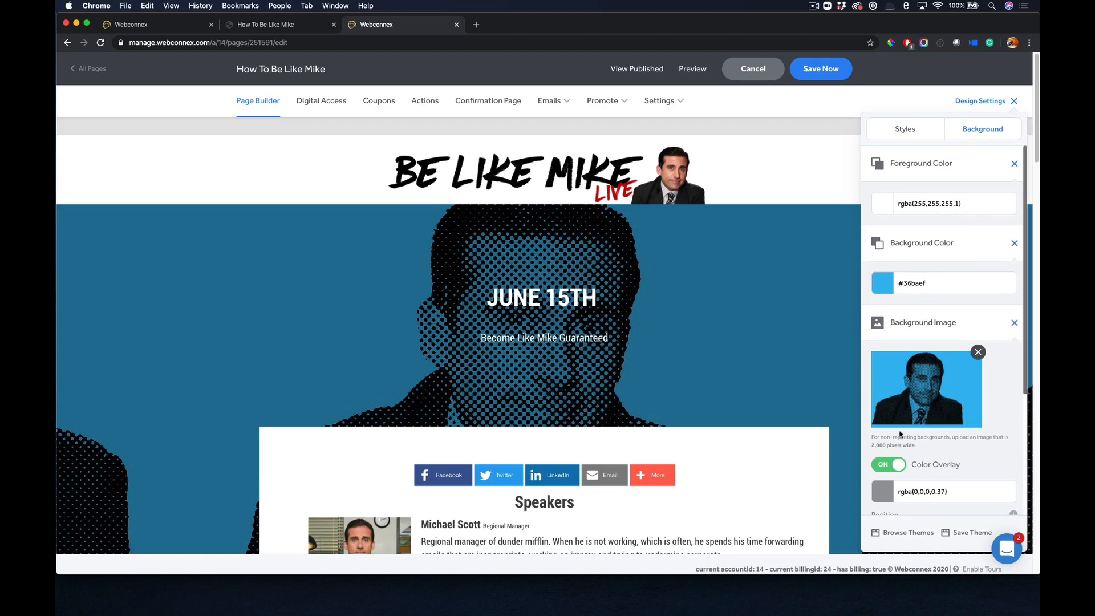
scroll(933, 431, down, 1)
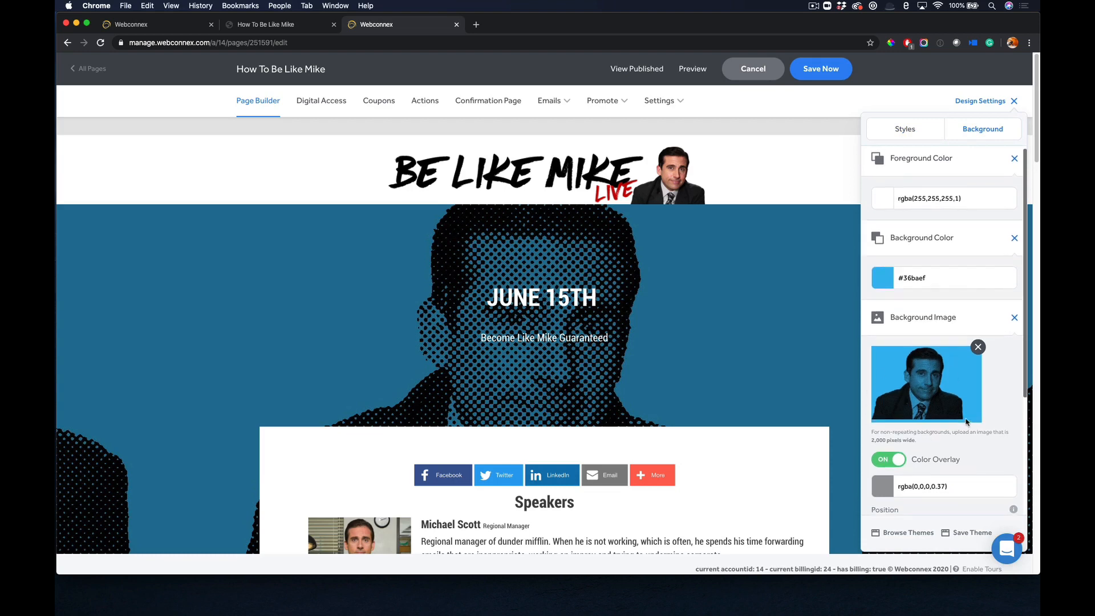
scroll(959, 380, up, 1)
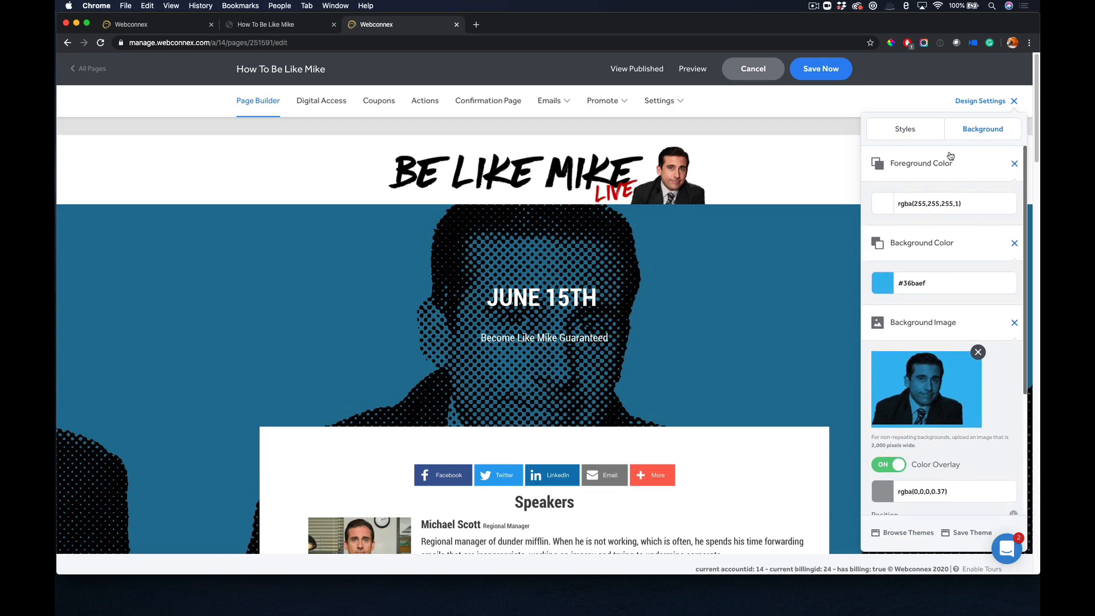
click(981, 103)
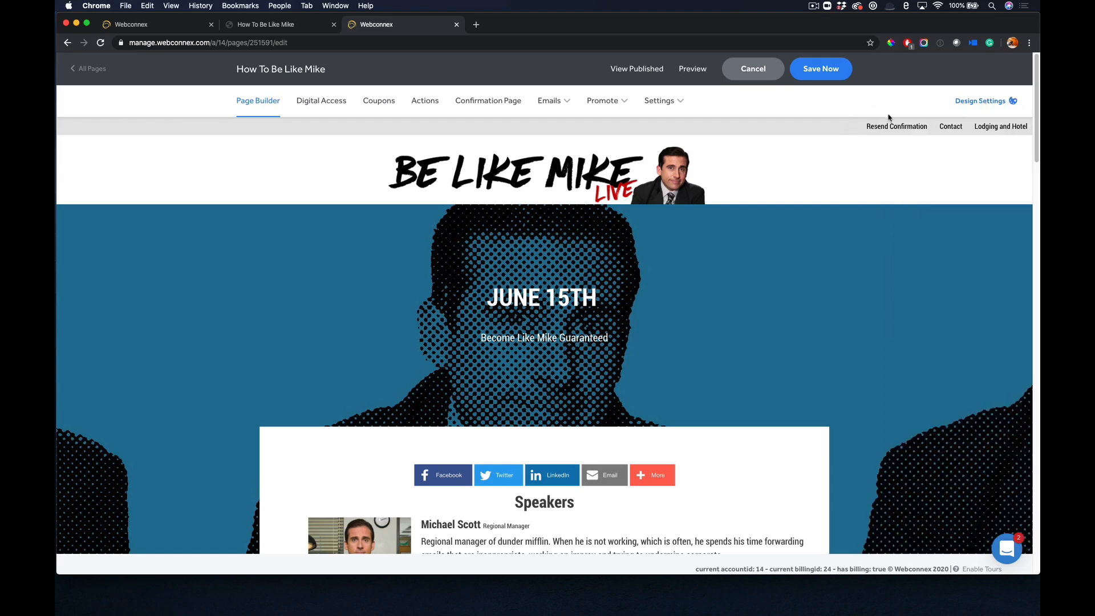
Start a new page coupon with a 100% discount, show its additional settings, and discard the coupon.
click(378, 101)
click(568, 256)
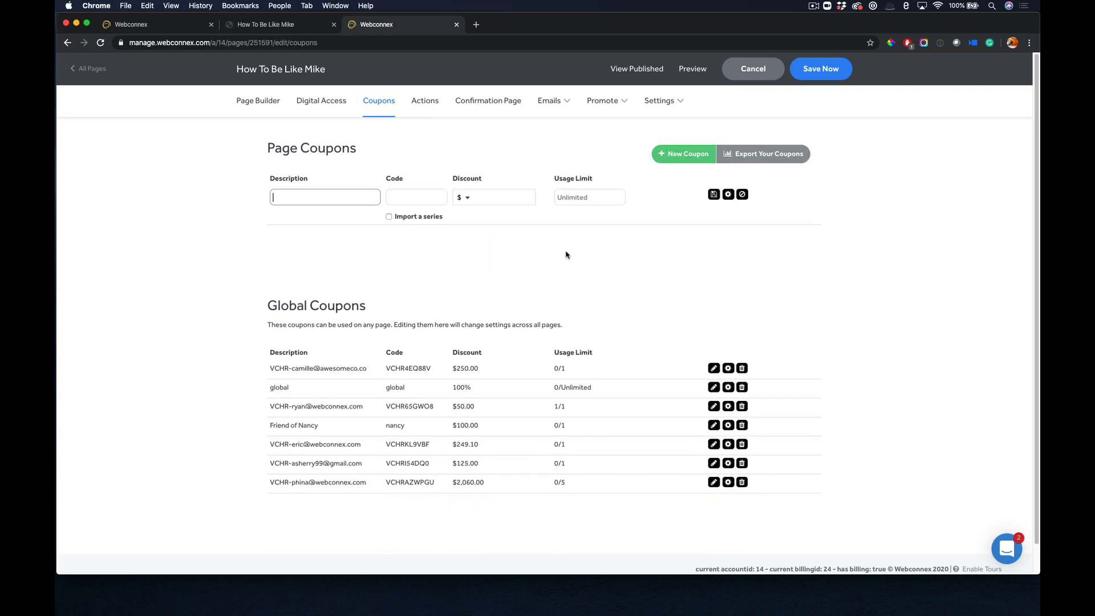
click(456, 198)
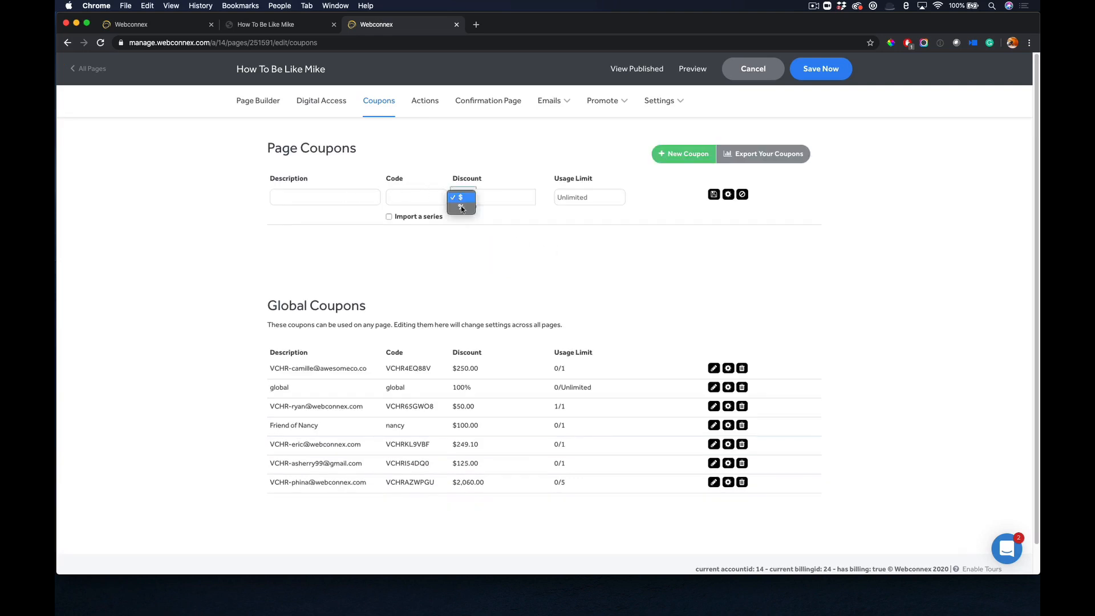
click(456, 208)
click(728, 194)
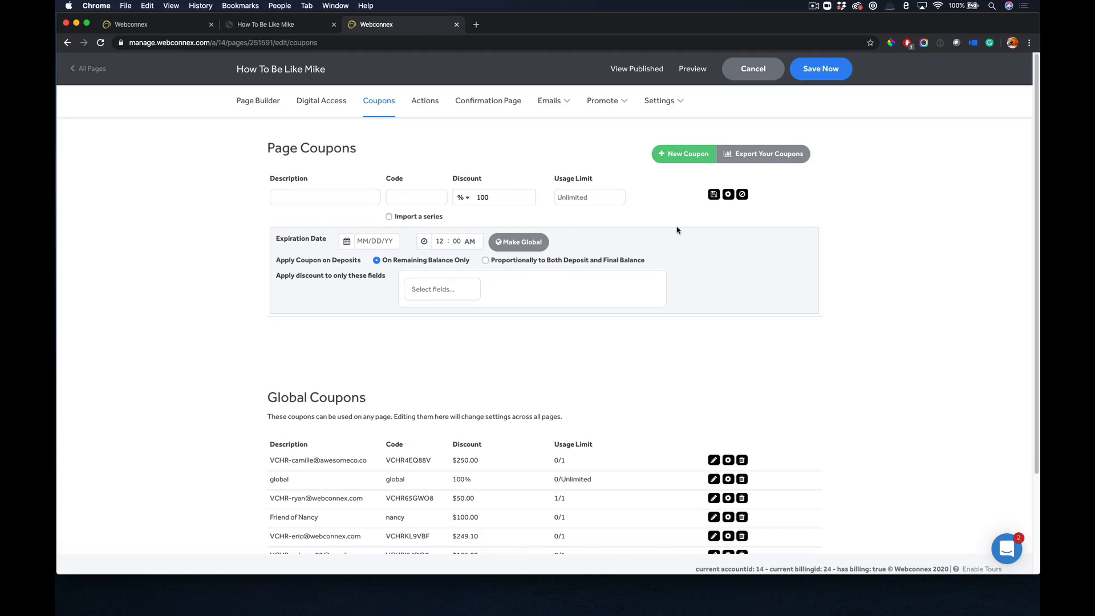
click(743, 195)
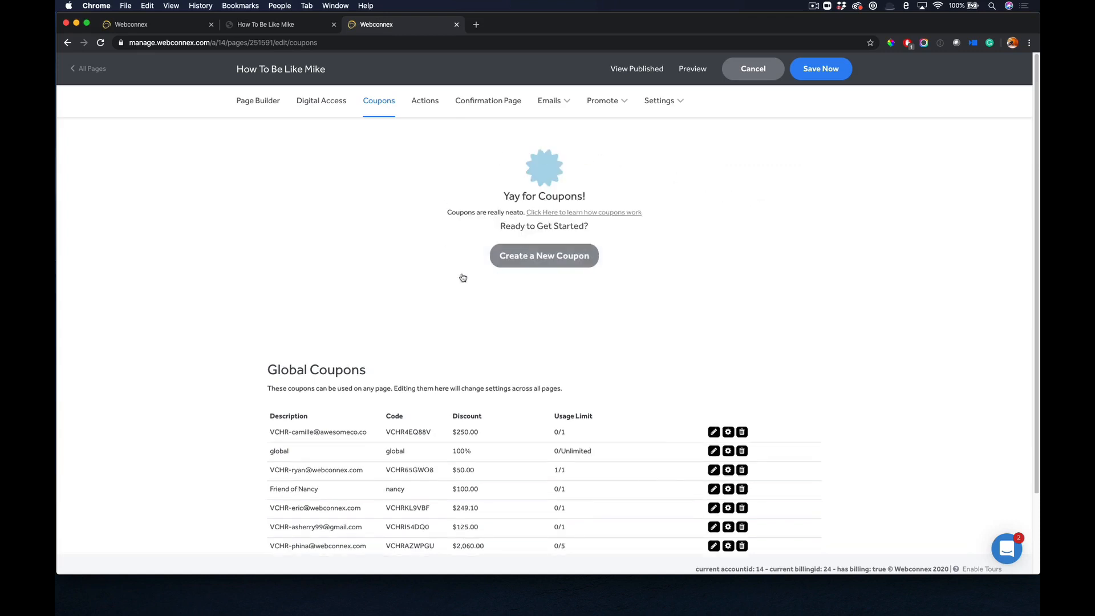
Start the page's first action with a Date trigger using the Is Before condition.
click(427, 101)
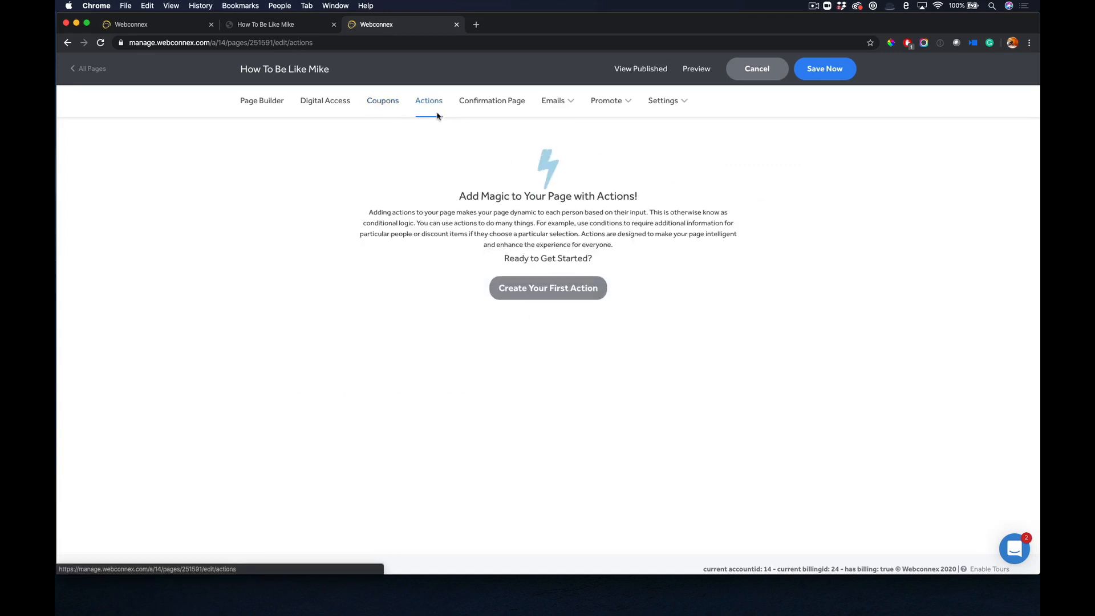
click(530, 298)
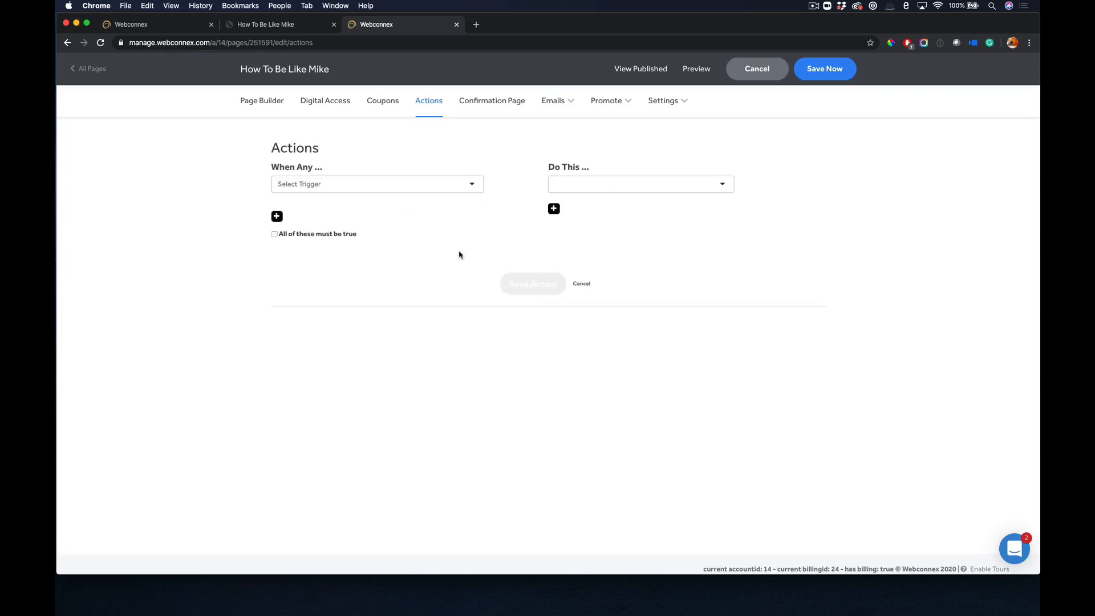
click(409, 185)
click(372, 199)
click(344, 211)
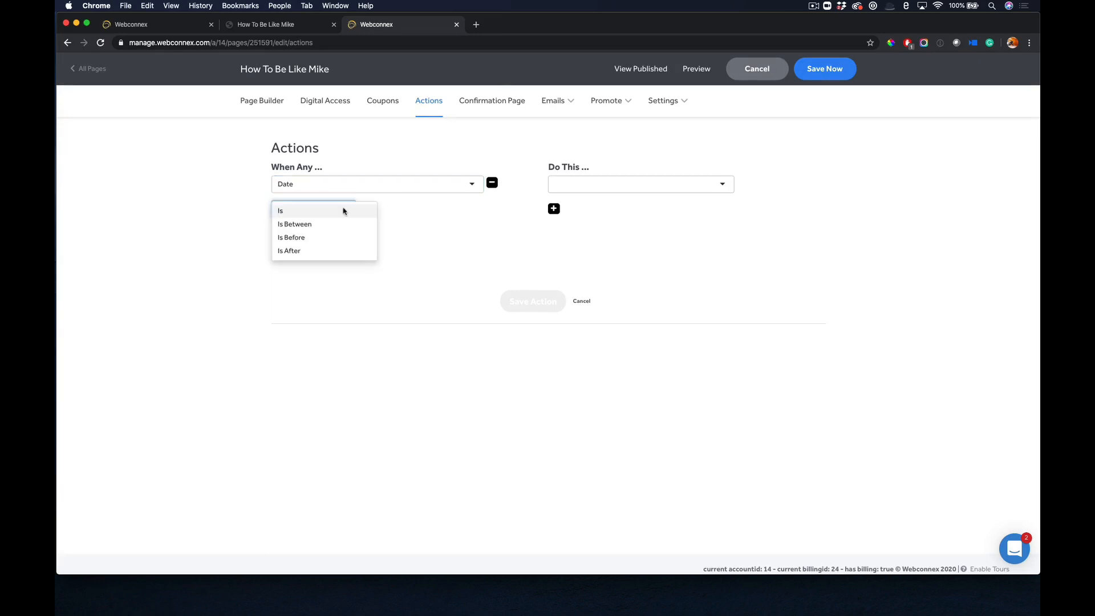
click(308, 239)
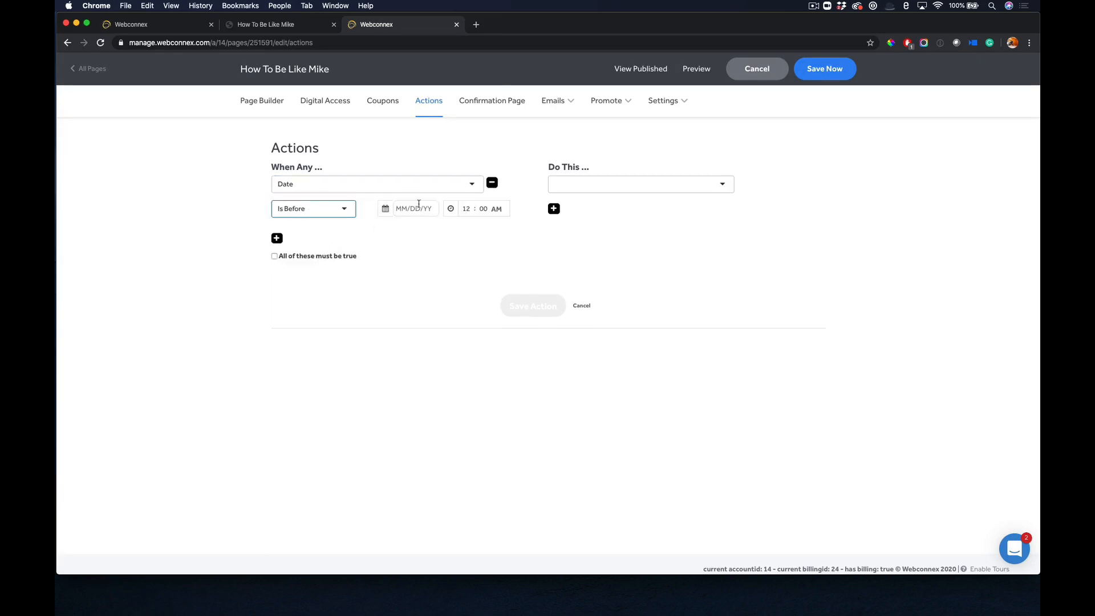
Set the action to apply a 20% discount to Standard Registration, and cancel the action without saving.
click(599, 190)
click(588, 245)
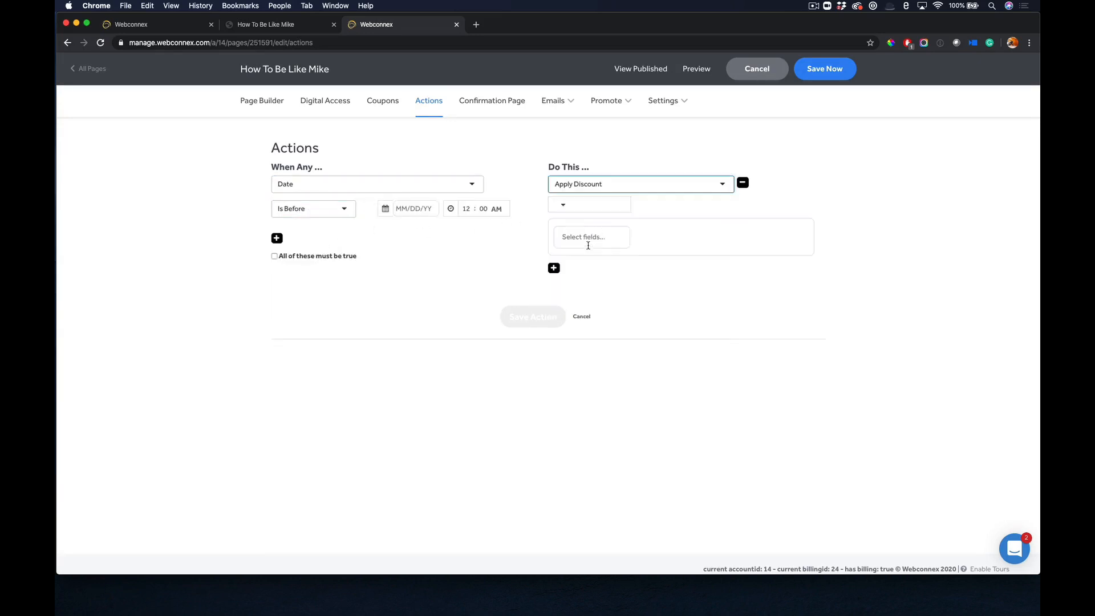
click(579, 204)
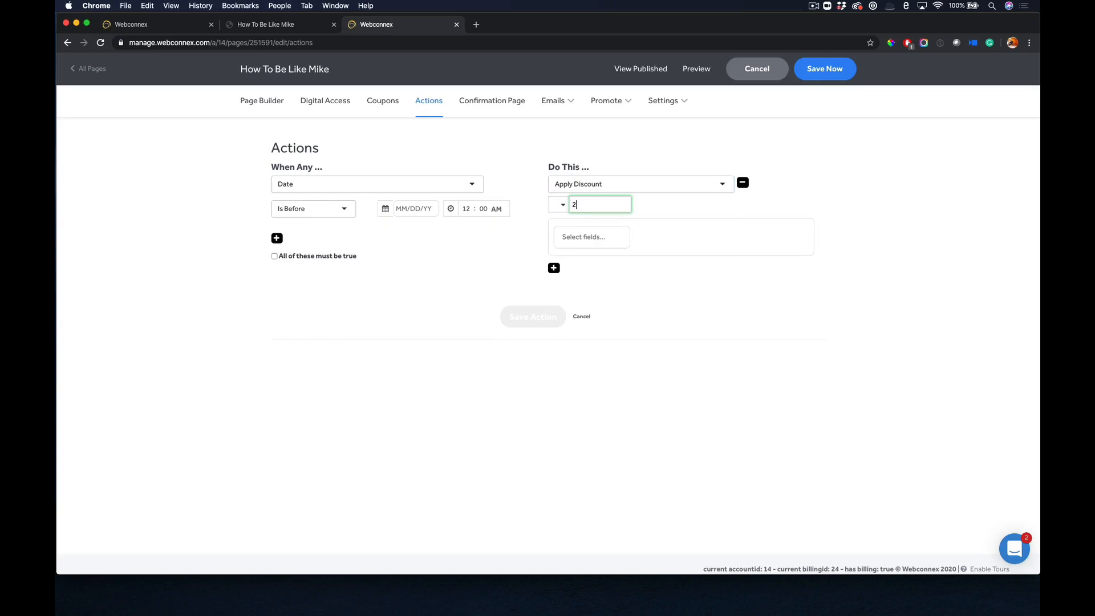
click(559, 204)
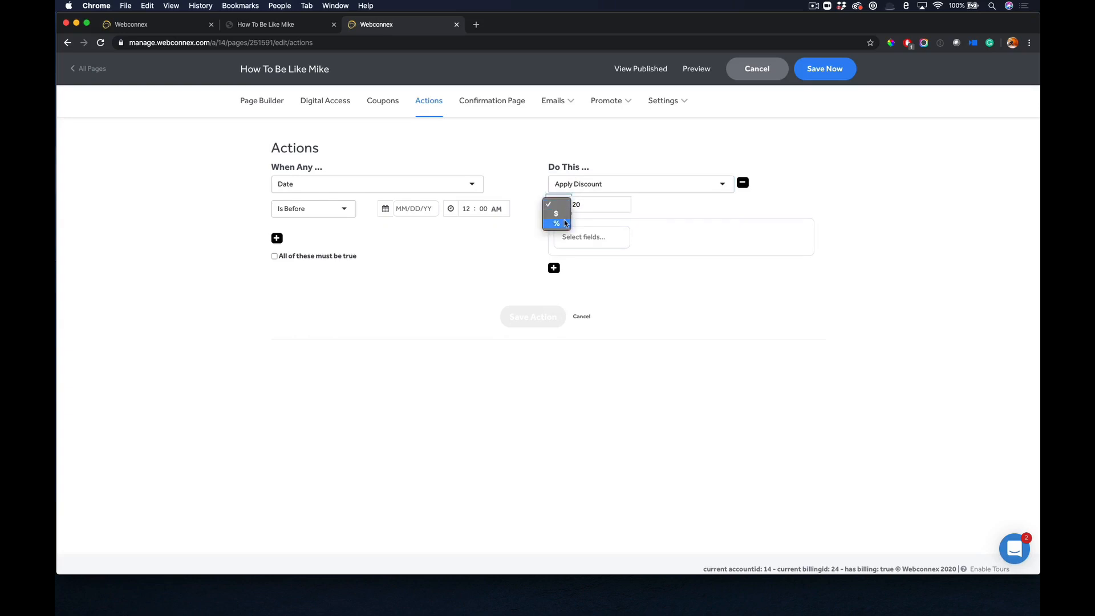
click(566, 224)
click(580, 237)
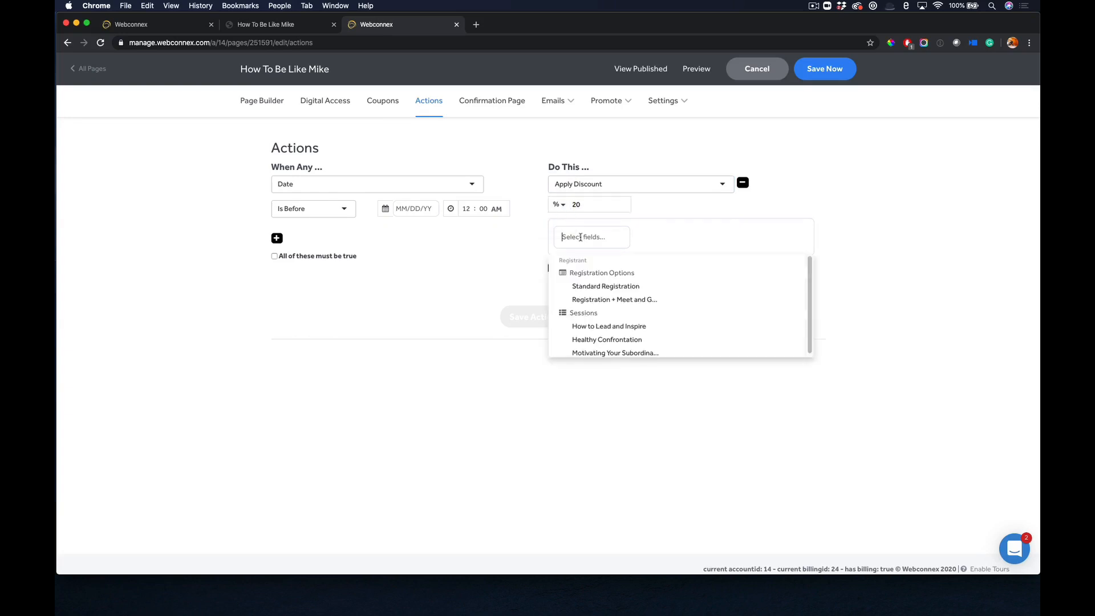
click(600, 288)
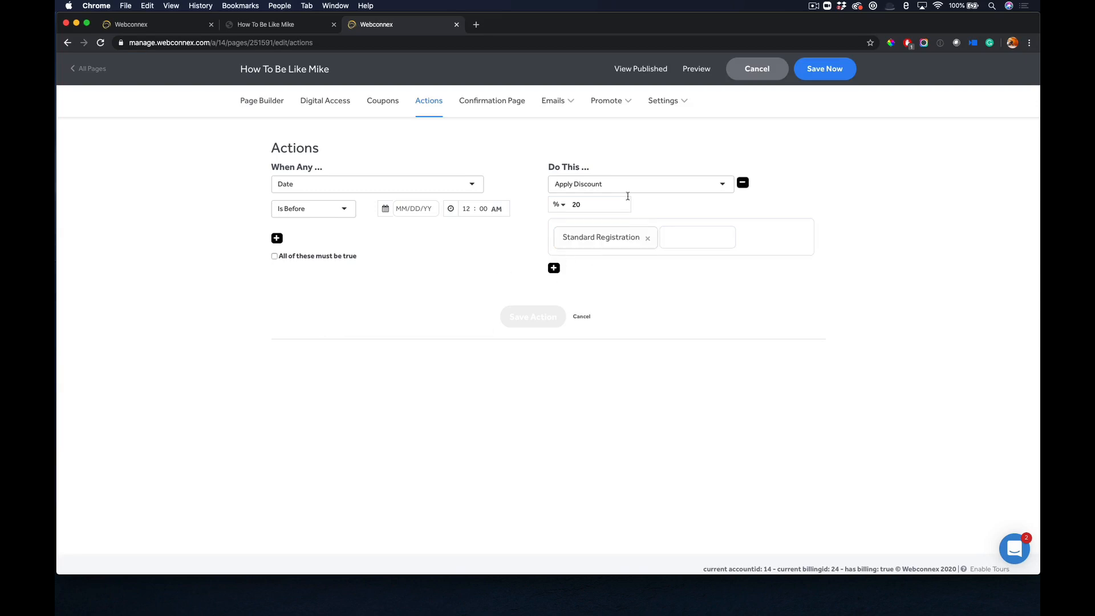
click(582, 318)
Open the confirmation page settings, and expand and collapse the additional options below the message editor.
click(509, 103)
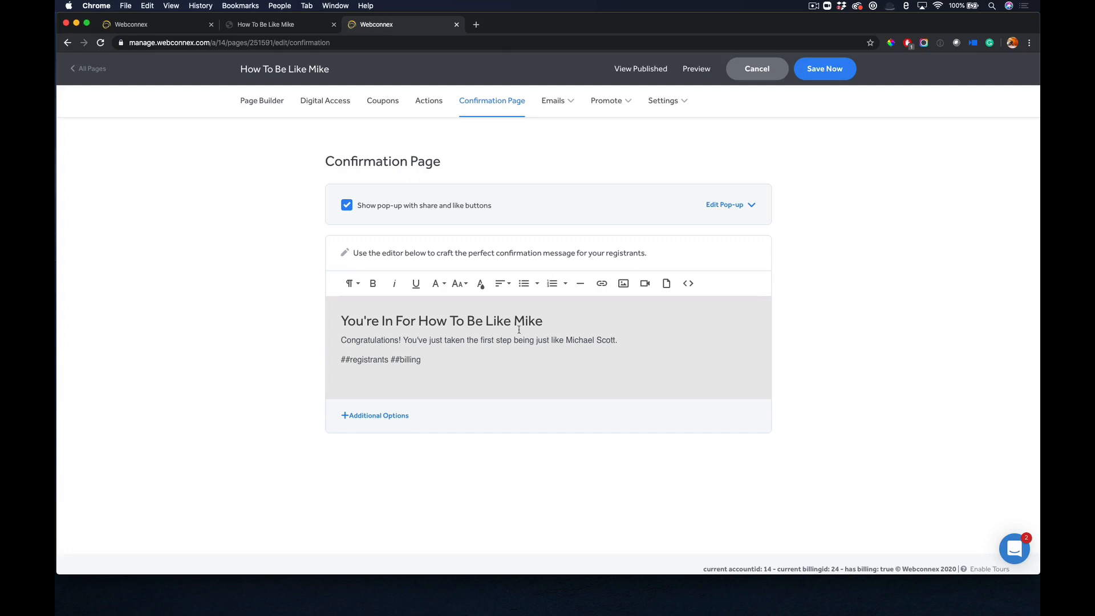
click(376, 416)
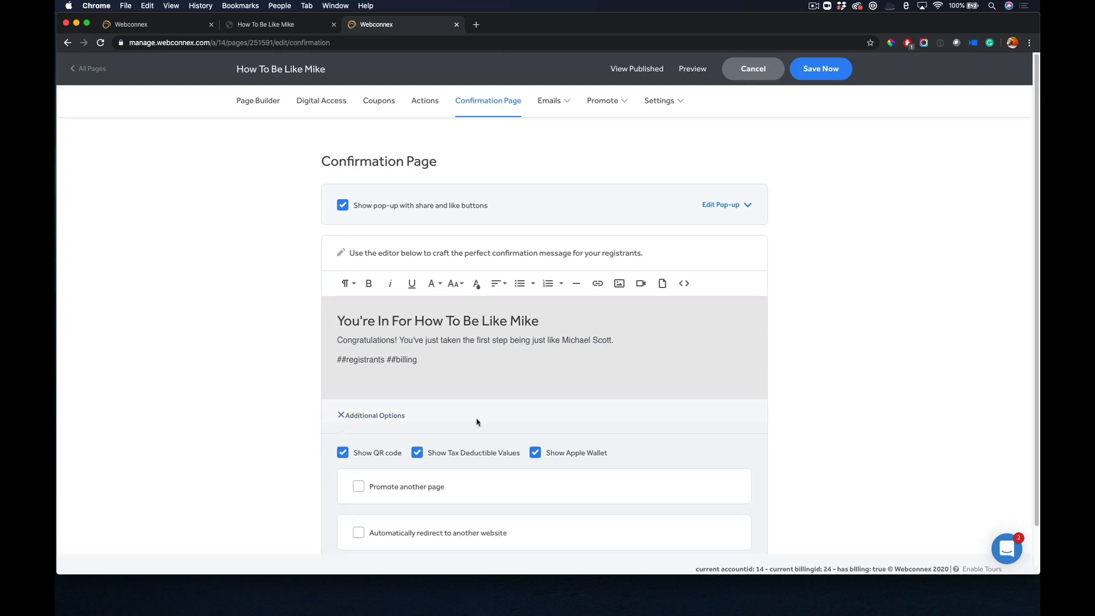
click(392, 418)
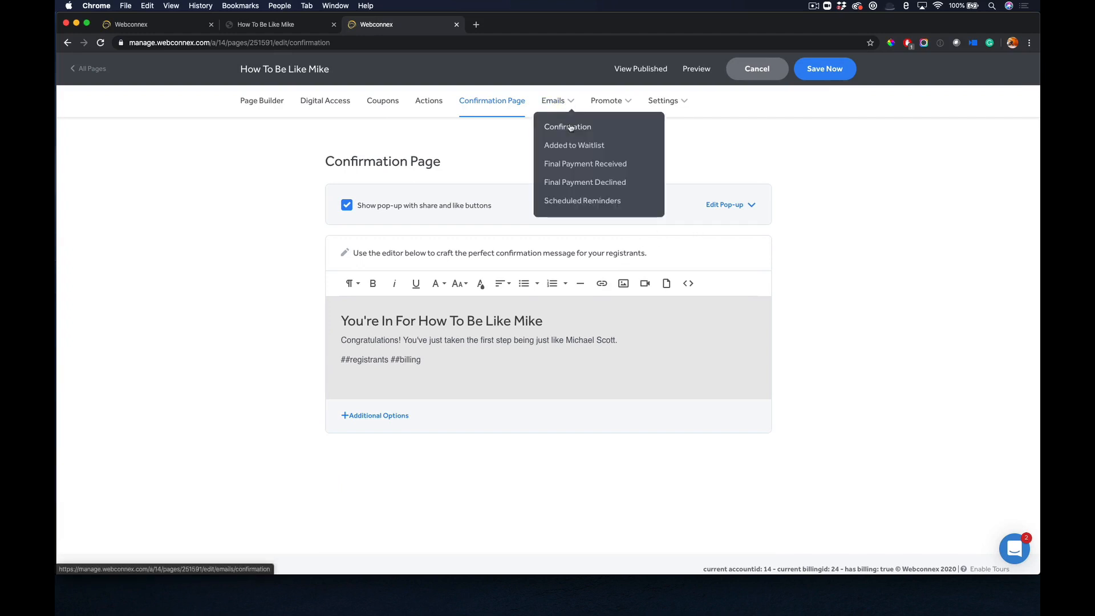
View the confirmation email settings and the scheduled reminders page.
click(568, 126)
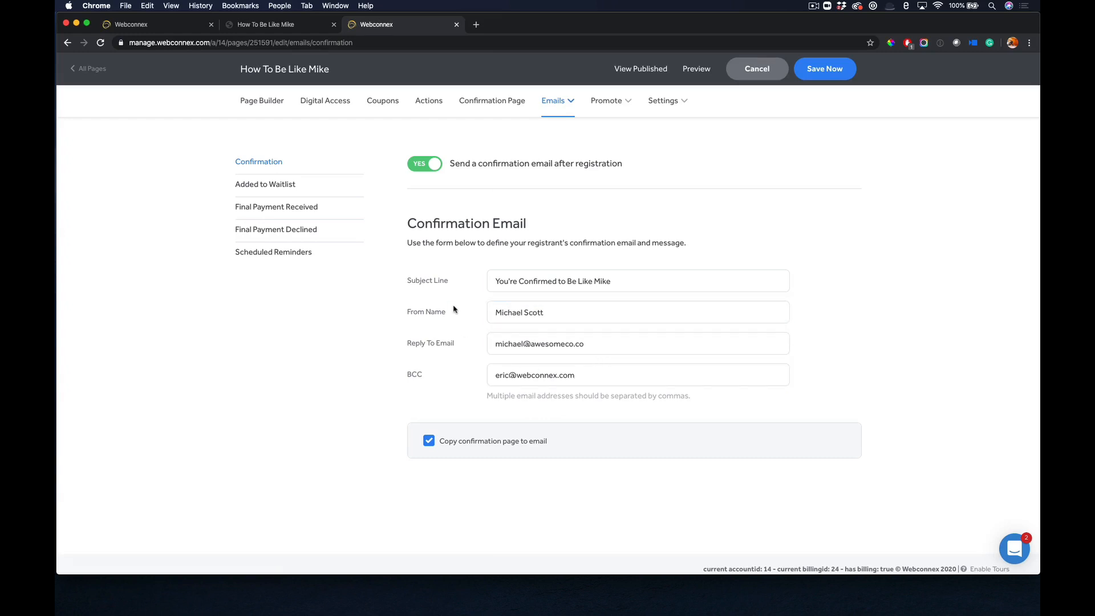
click(306, 258)
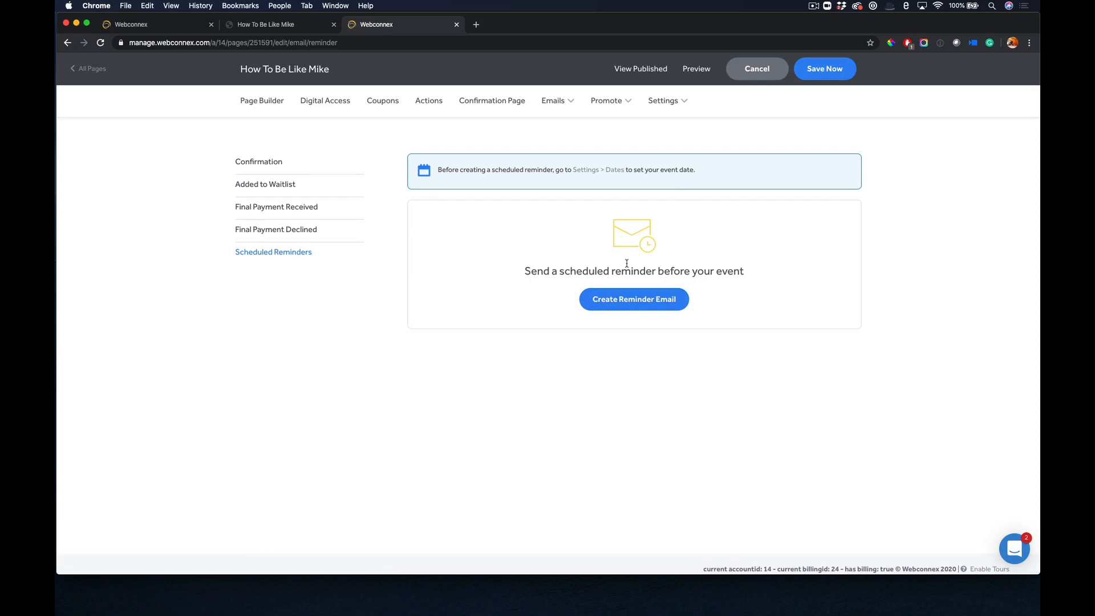
Open the social media promotion settings and examine the customized post's title, description and image.
mouse_move(609, 103)
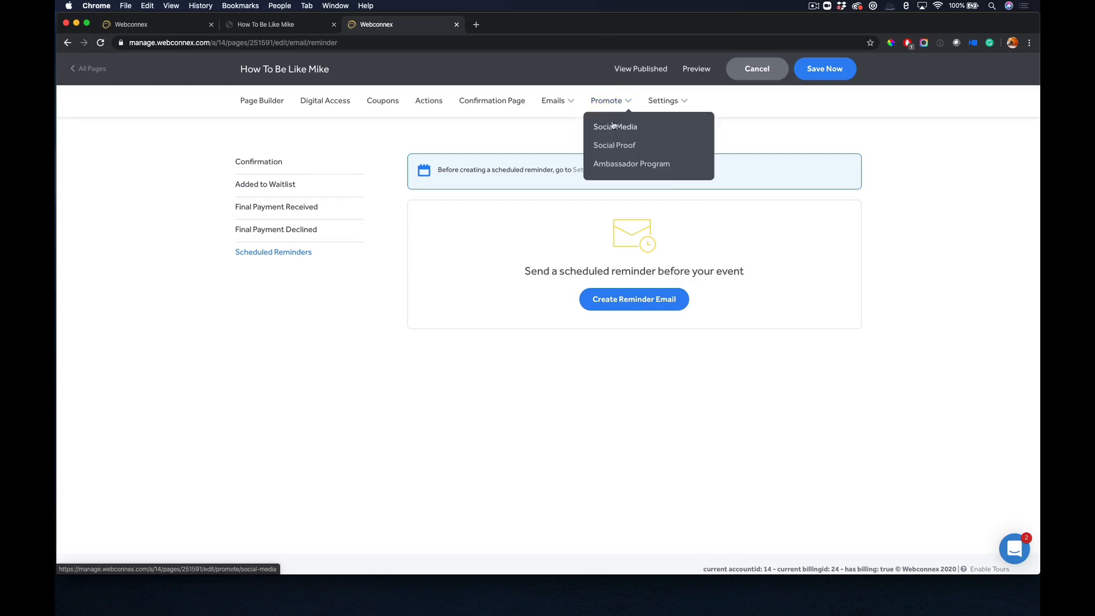
click(613, 125)
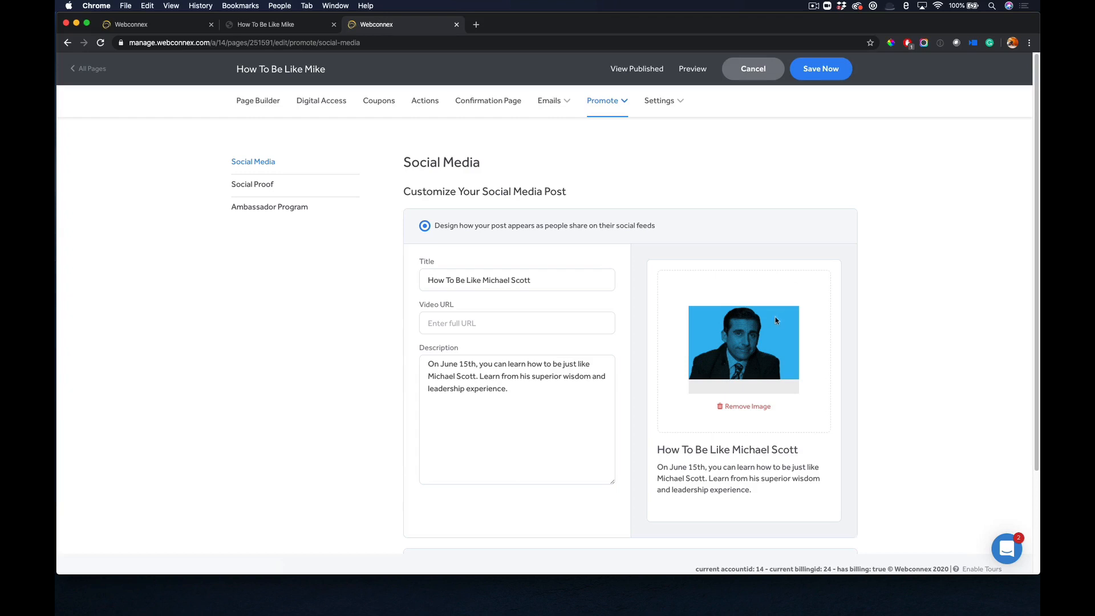
click(513, 380)
Open the social proof promotion settings and enable showing social proof on the page.
click(262, 184)
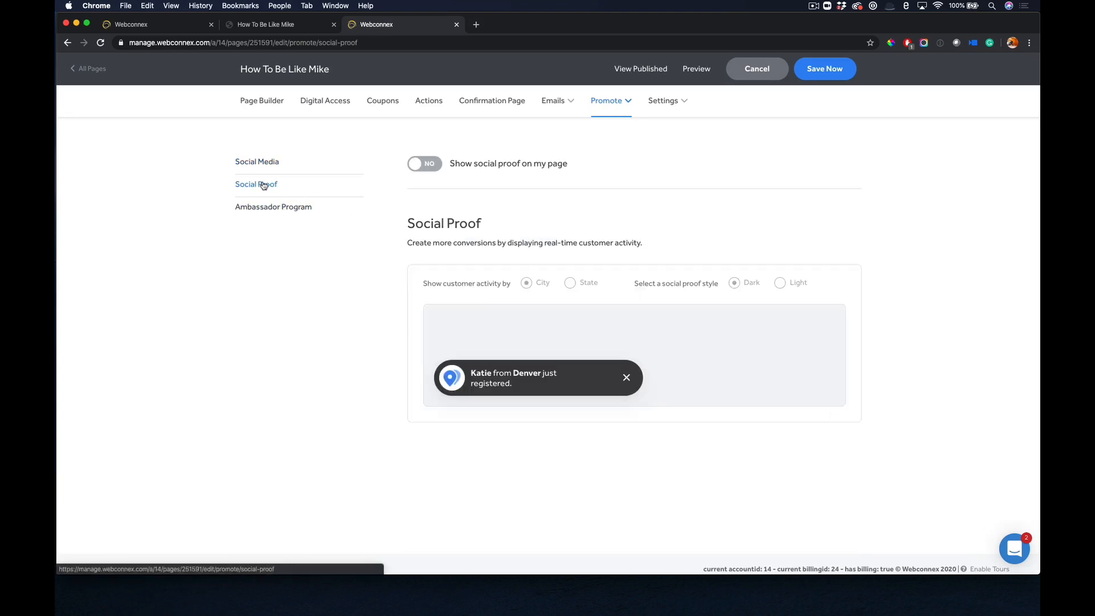
click(431, 167)
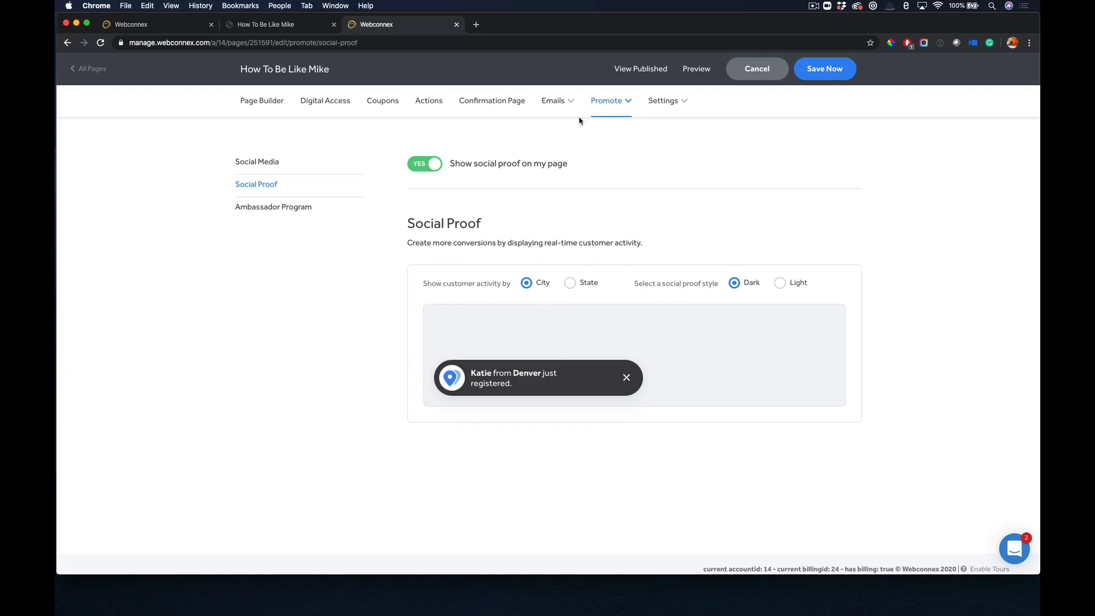
View the event page's basic setup settings and the tracking integrations.
click(683, 109)
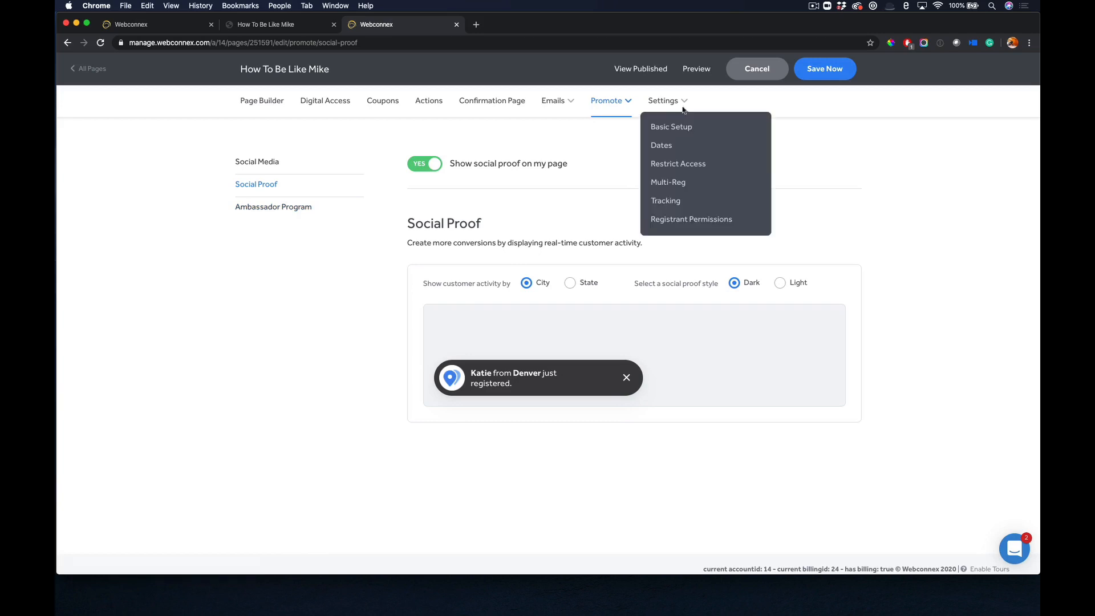
click(682, 127)
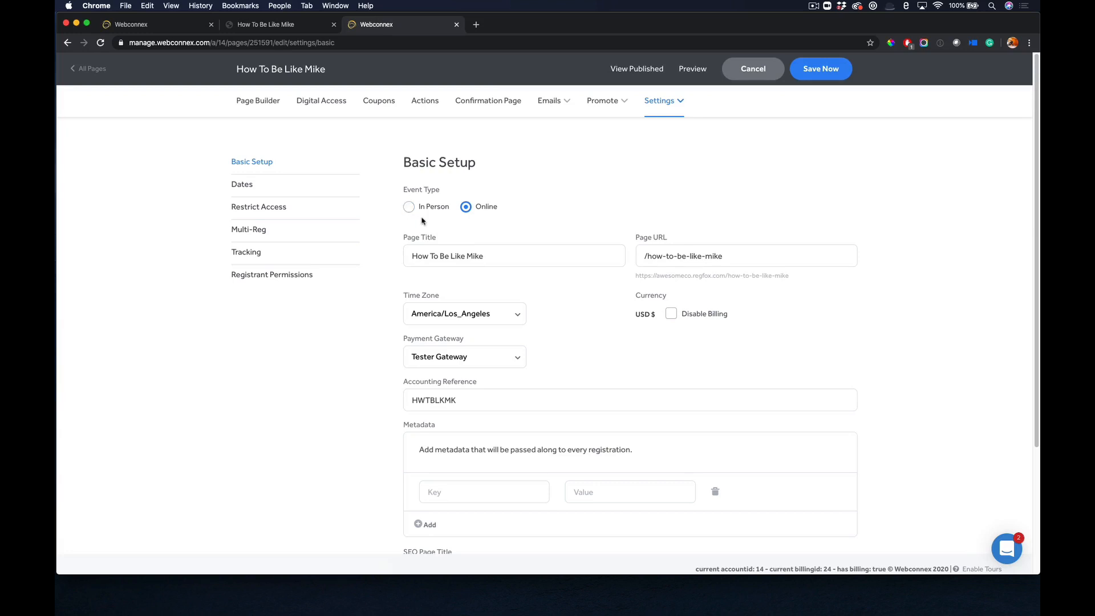
click(584, 260)
scroll(570, 303, down, 3)
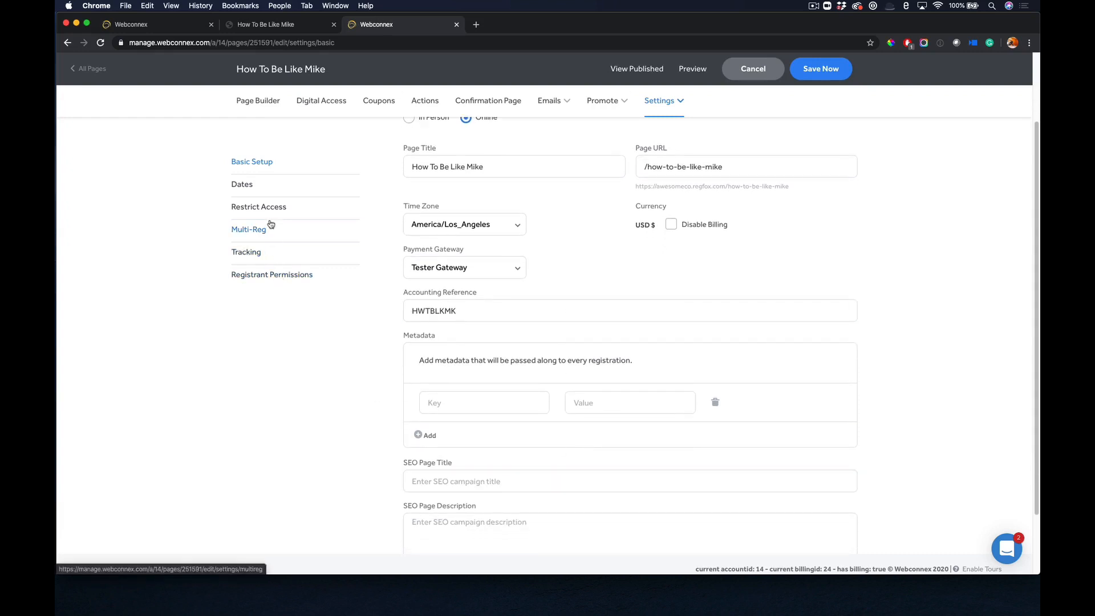
click(252, 252)
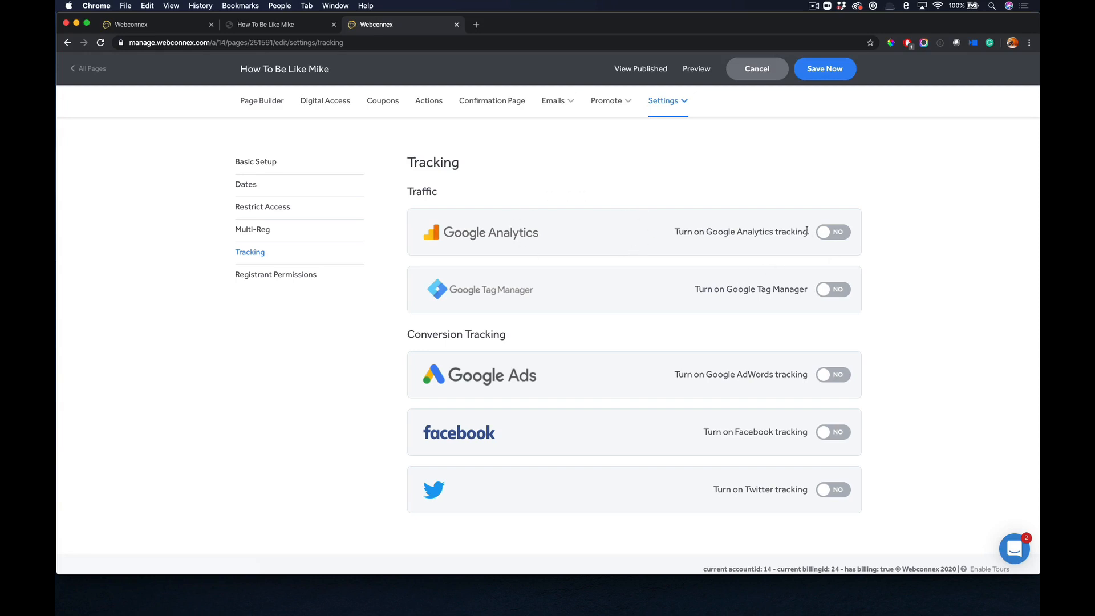
Open the digital access settings and give registrants instant access to the content.
click(340, 107)
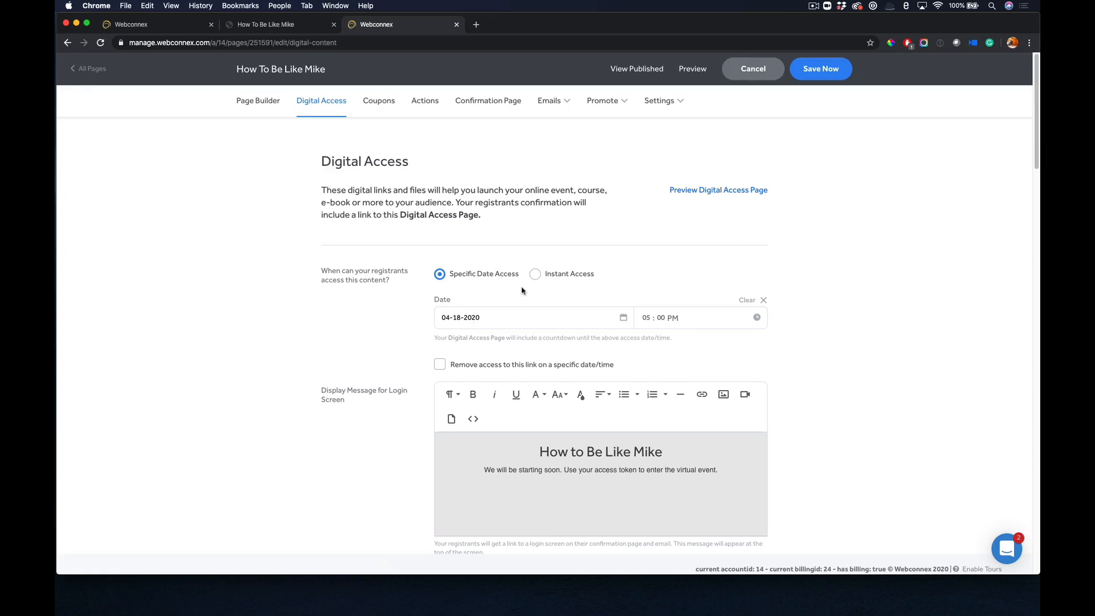
click(535, 274)
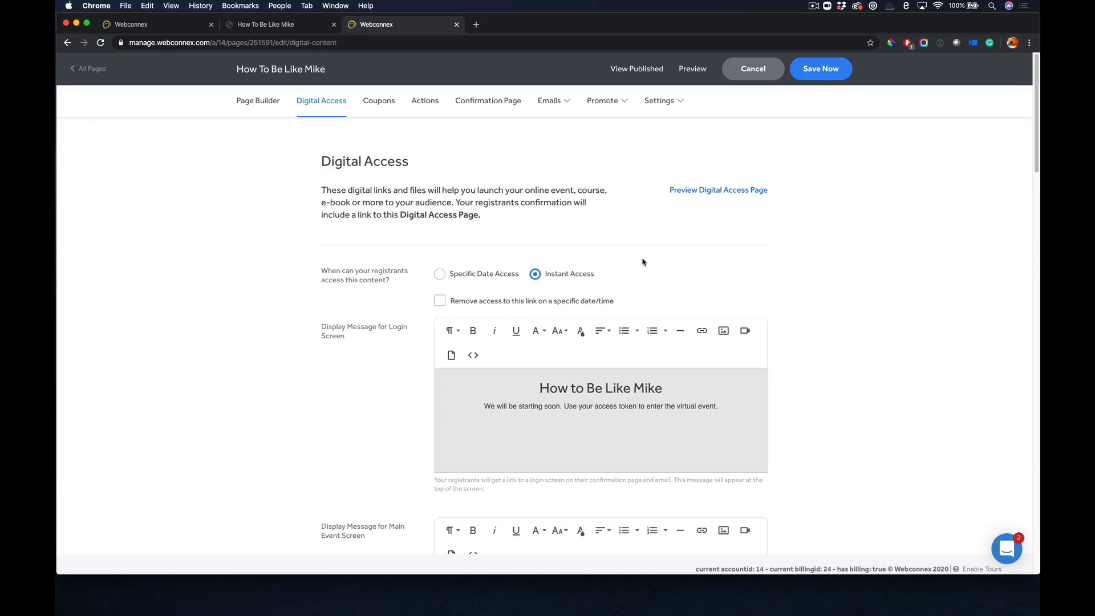
scroll(859, 269, down, 1)
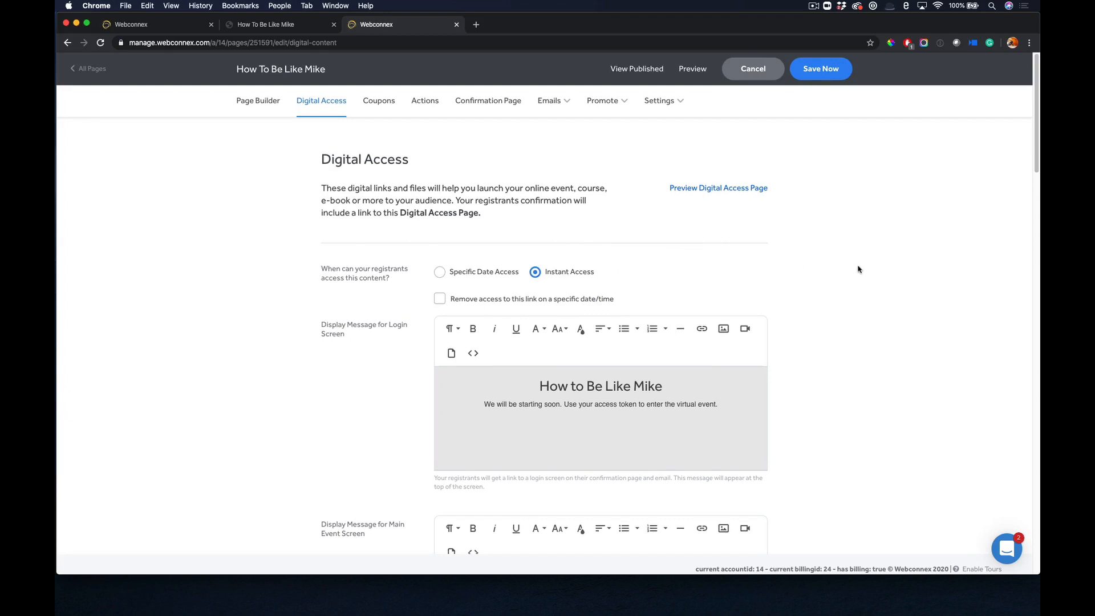
Review the display messages for the login screen and the main event screen.
scroll(859, 269, down, 3)
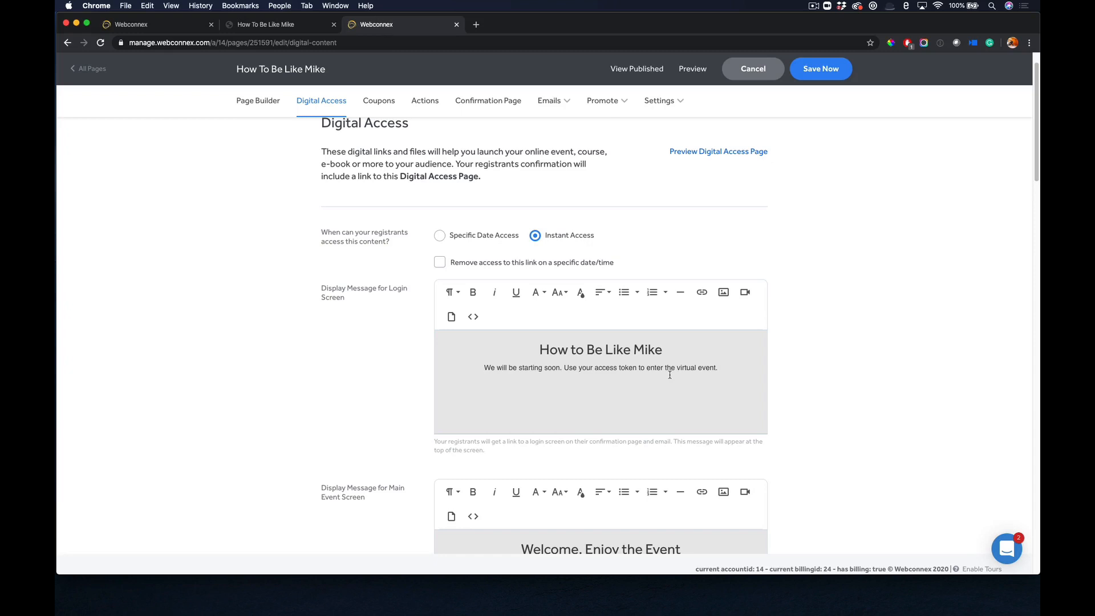
scroll(670, 374, down, 4)
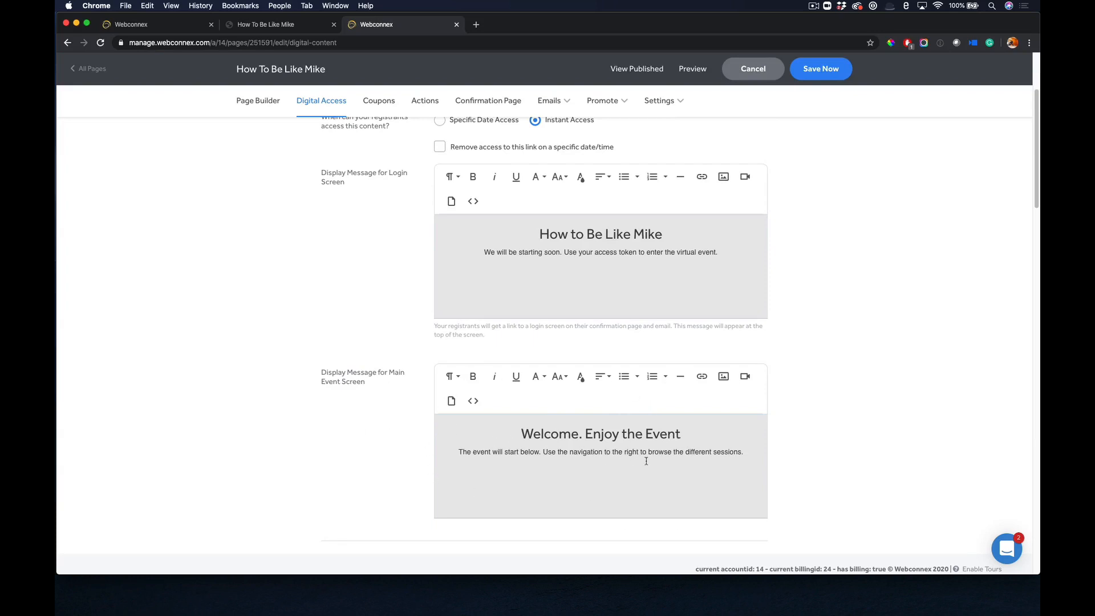
scroll(684, 444, down, 2)
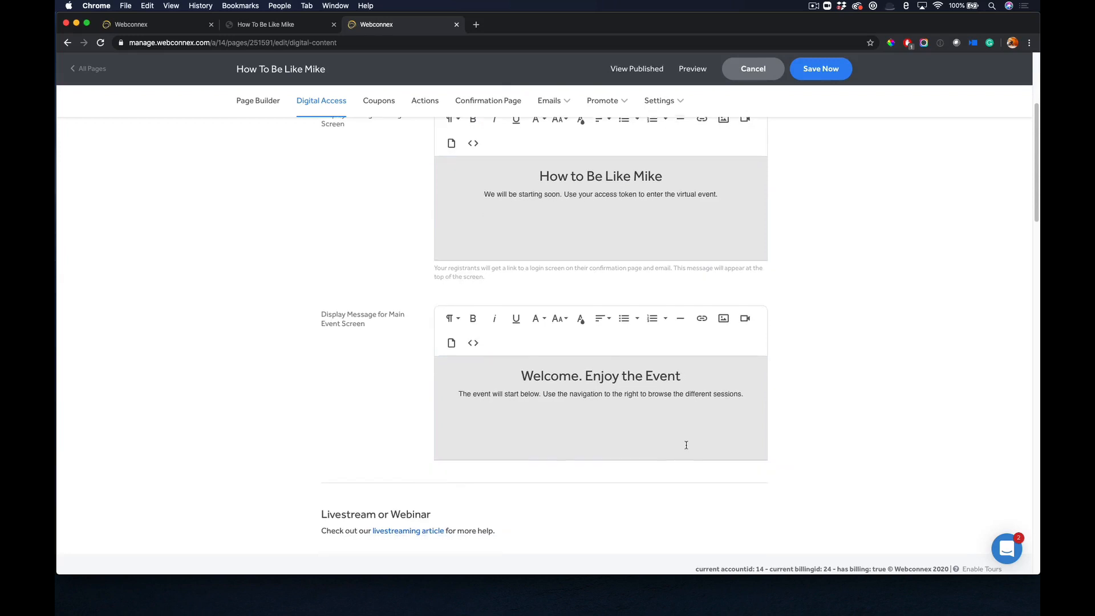
Review the main session link under Livestream or Webinar and enlarge its embed code box to show the full code.
scroll(687, 445, down, 5)
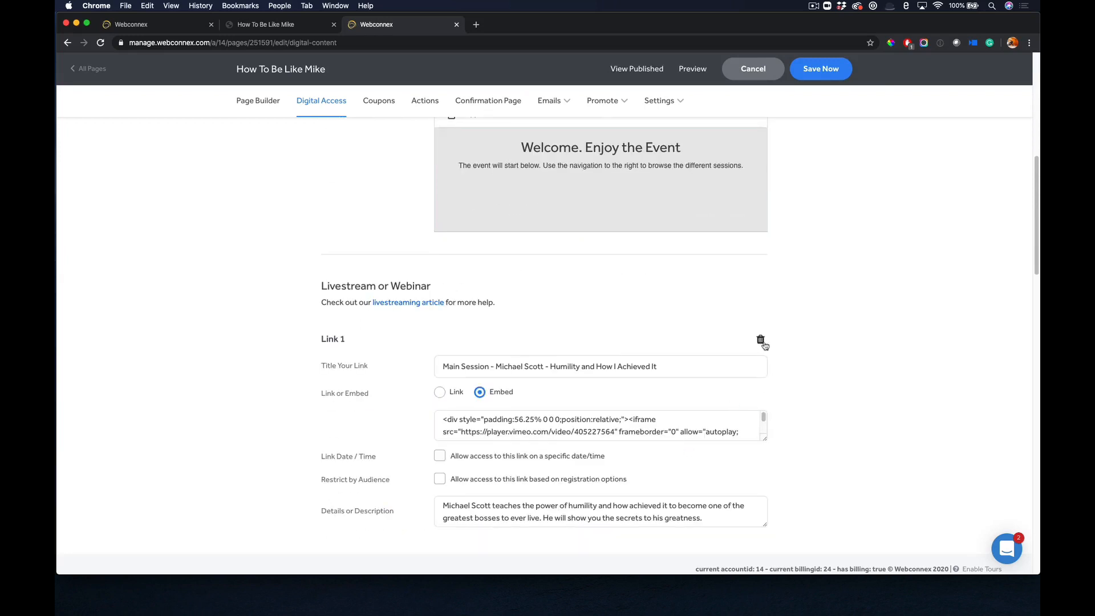
scroll(800, 306, down, 1)
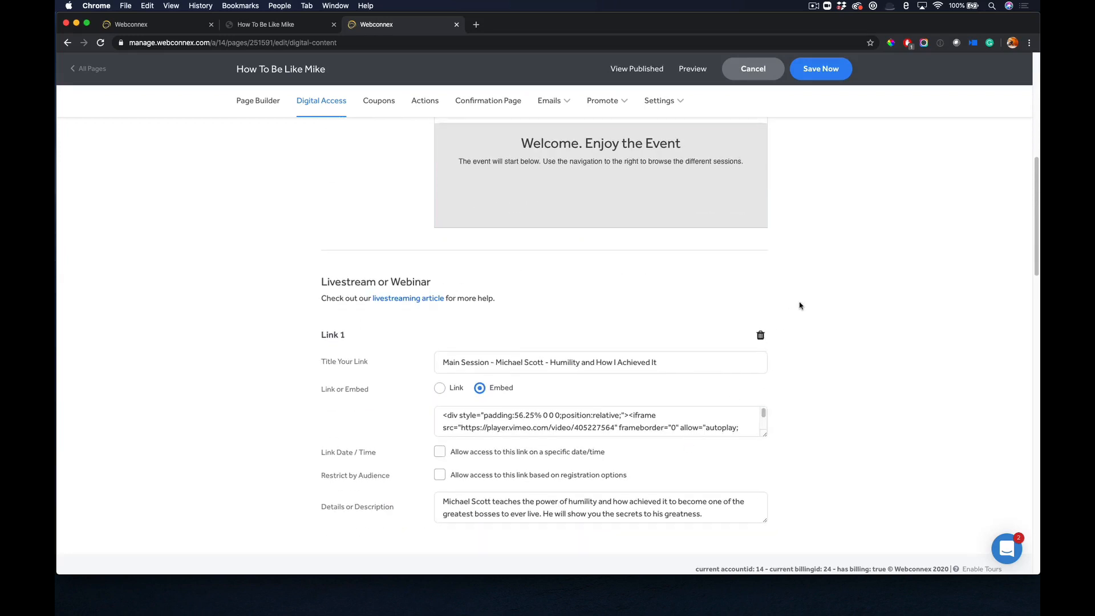
scroll(801, 306, down, 1)
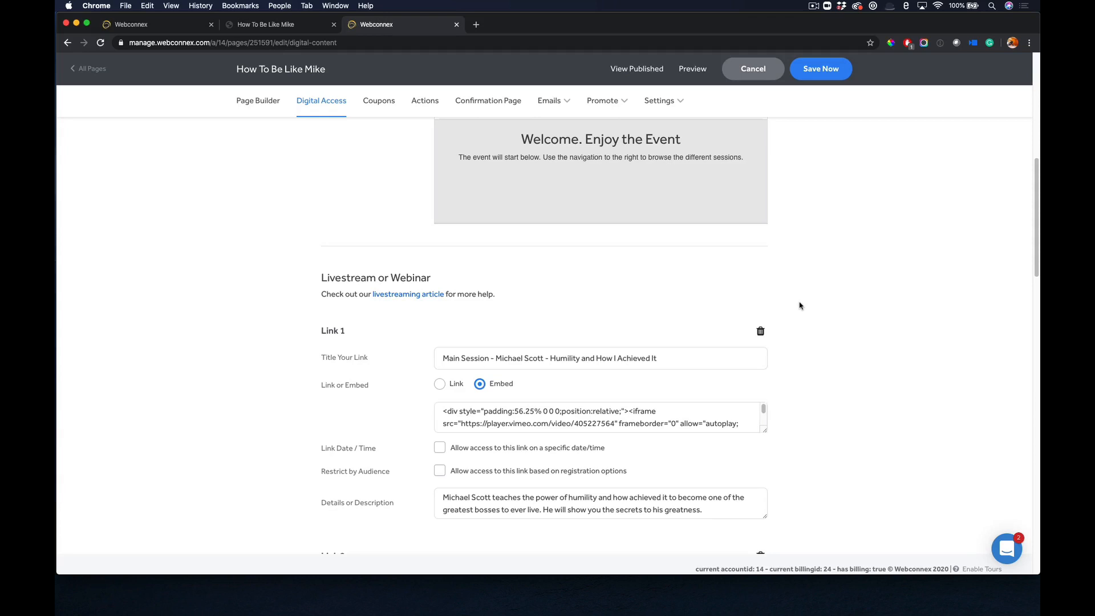
scroll(801, 307, down, 2)
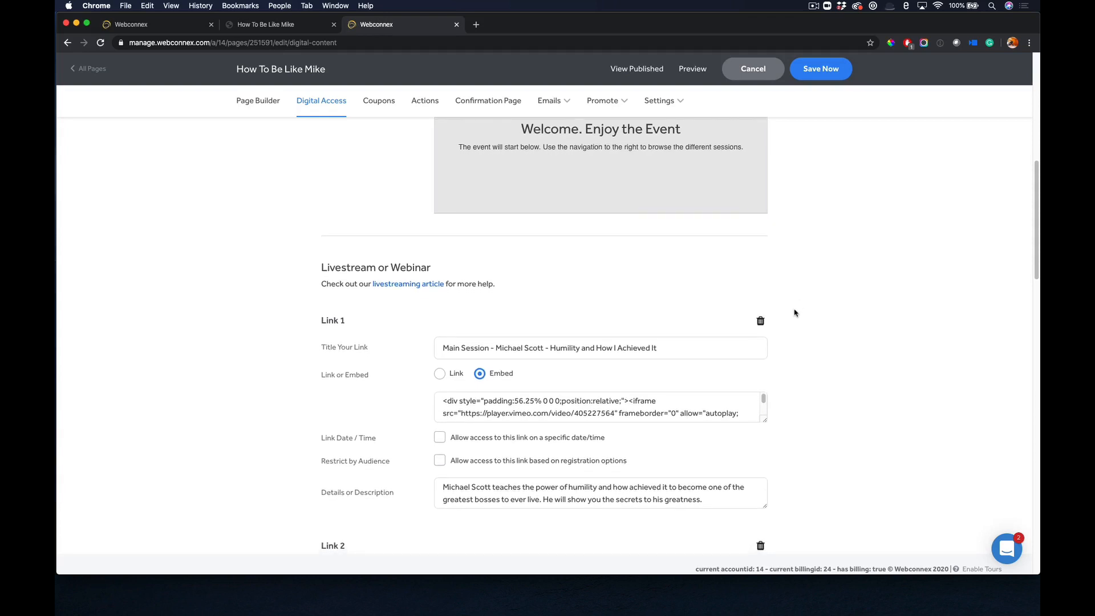
click(630, 349)
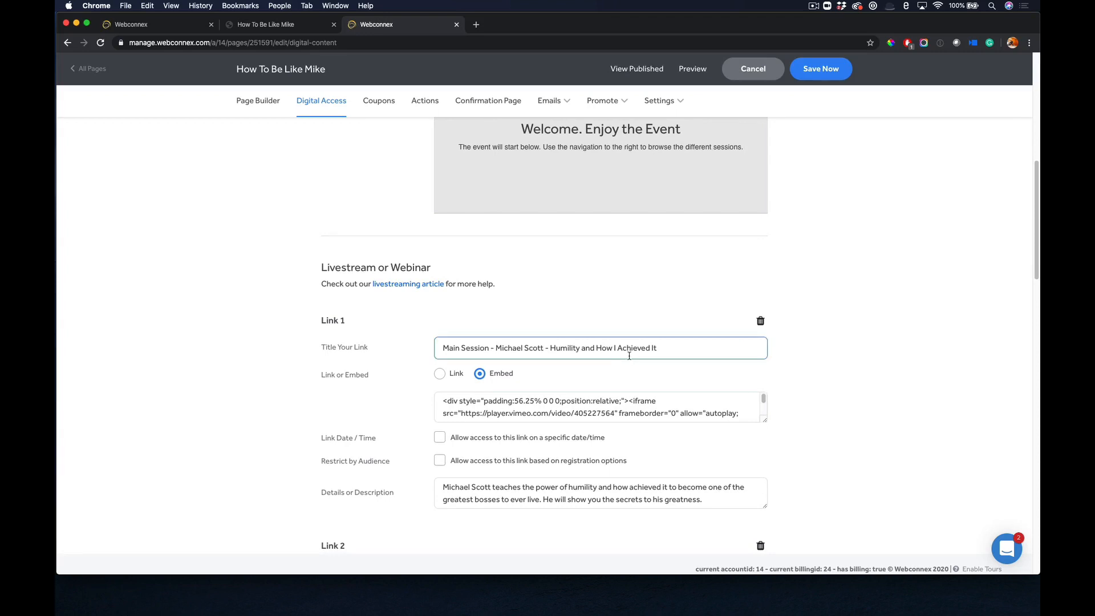
scroll(770, 379, down, 2)
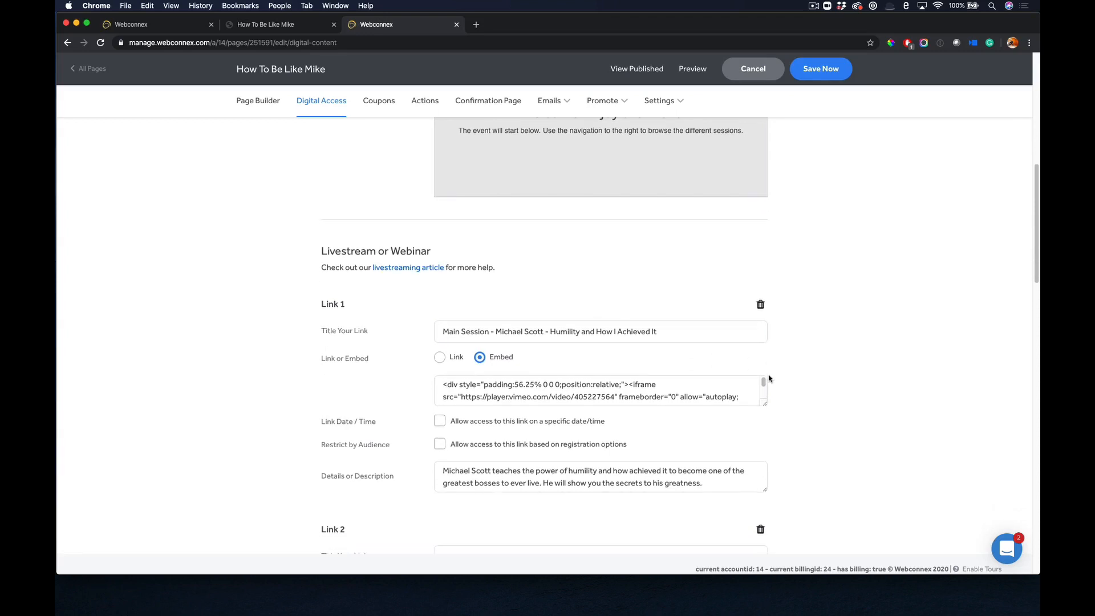
click(765, 381)
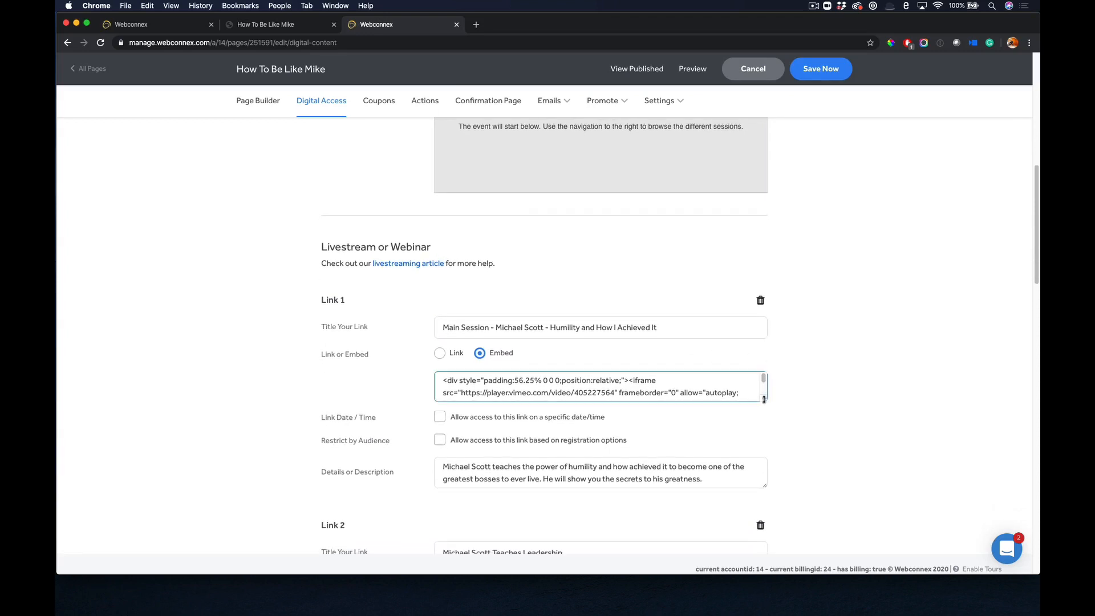
drag(763, 400, 765, 443)
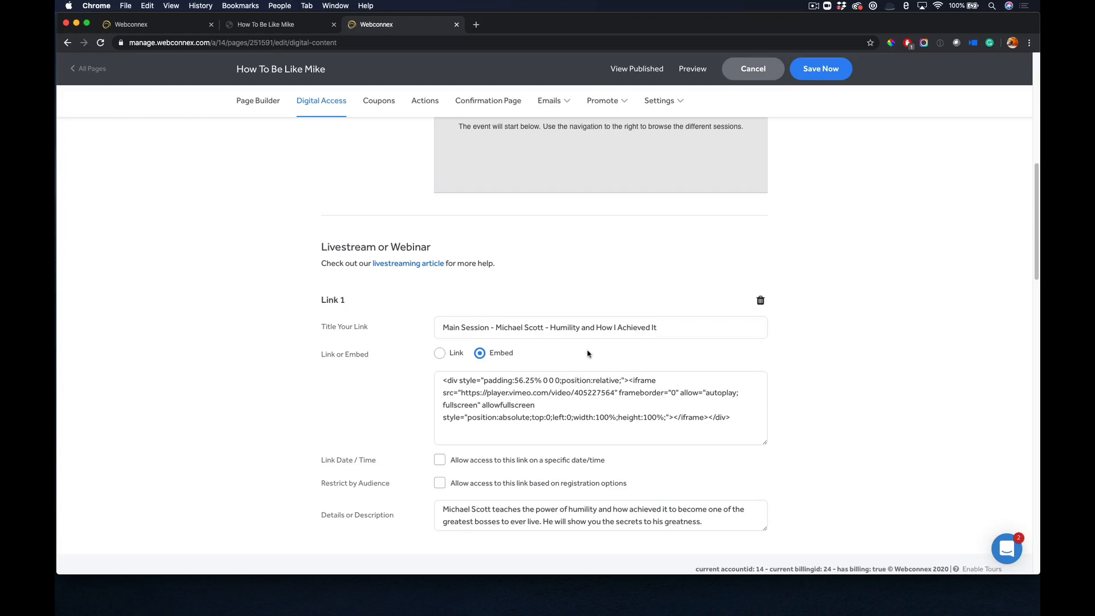
Examine the main session link's embed code, access restriction options and description.
scroll(773, 343, down, 1)
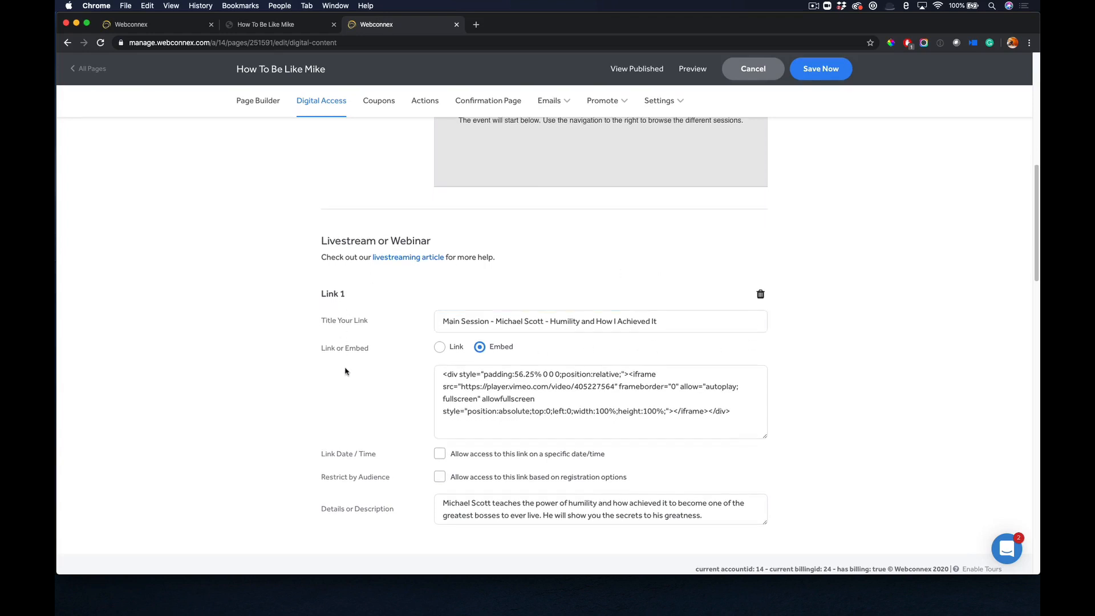
scroll(409, 340, down, 1)
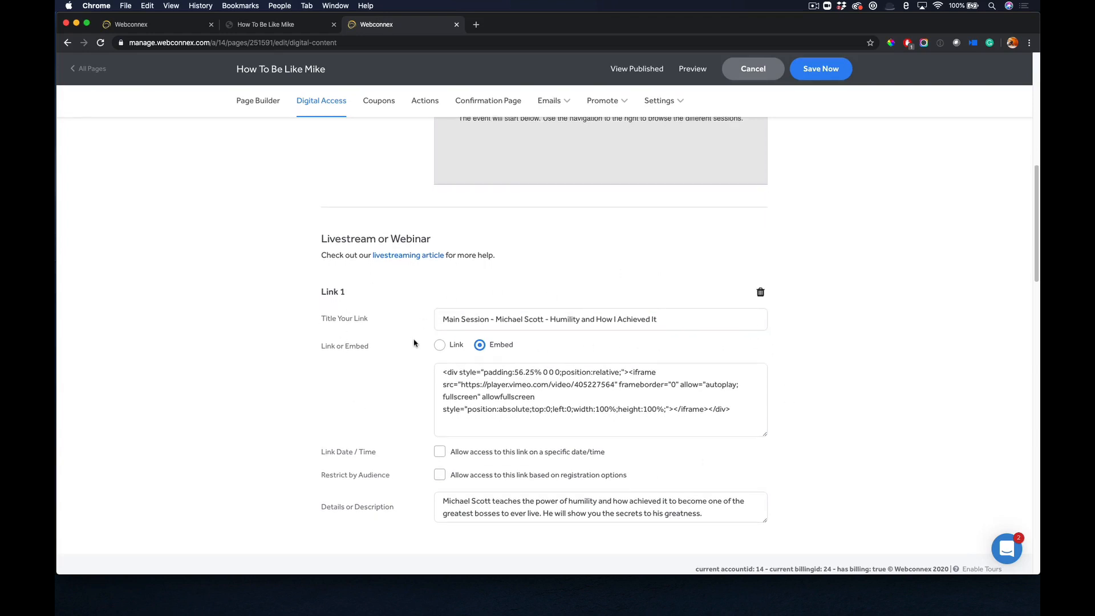
scroll(413, 345, down, 5)
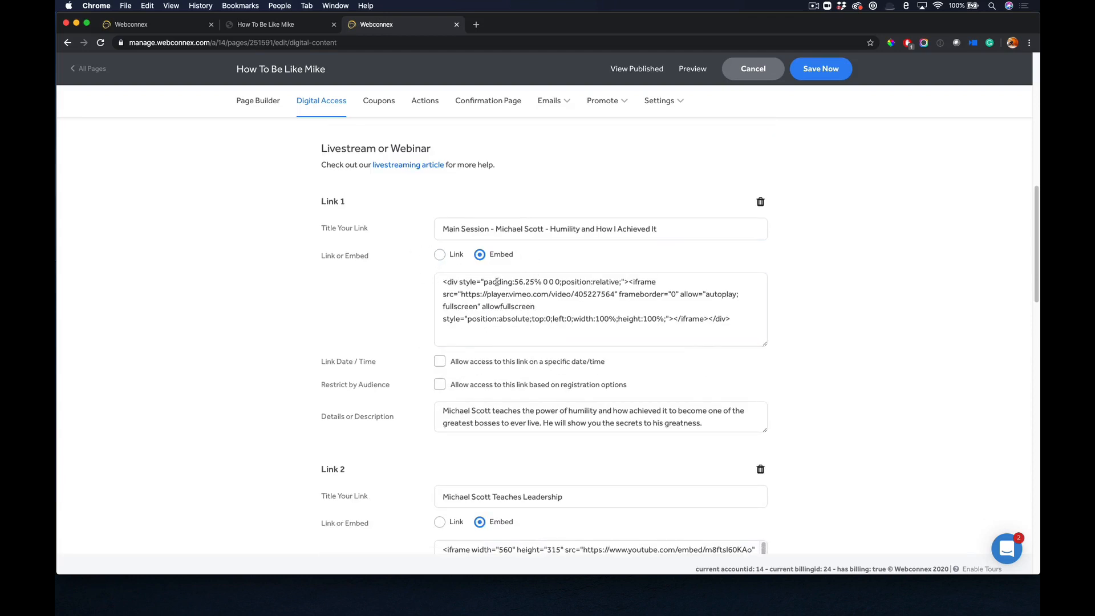
click(504, 308)
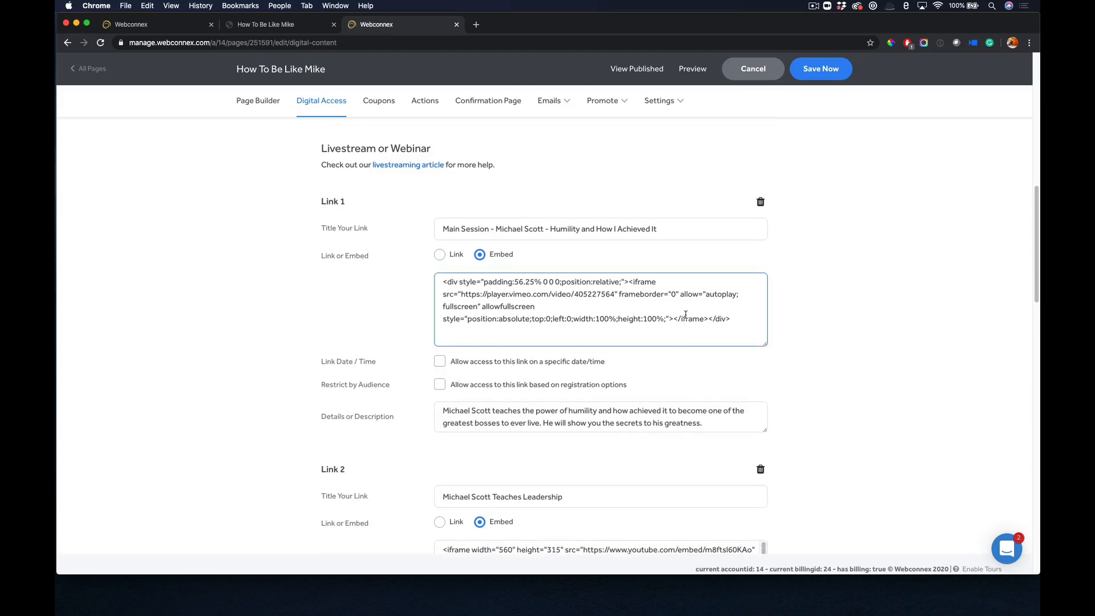
click(831, 310)
Review the titles, embed codes and descriptions of the second, third and fourth livestream links.
scroll(831, 310, down, 1)
scroll(831, 310, down, 3)
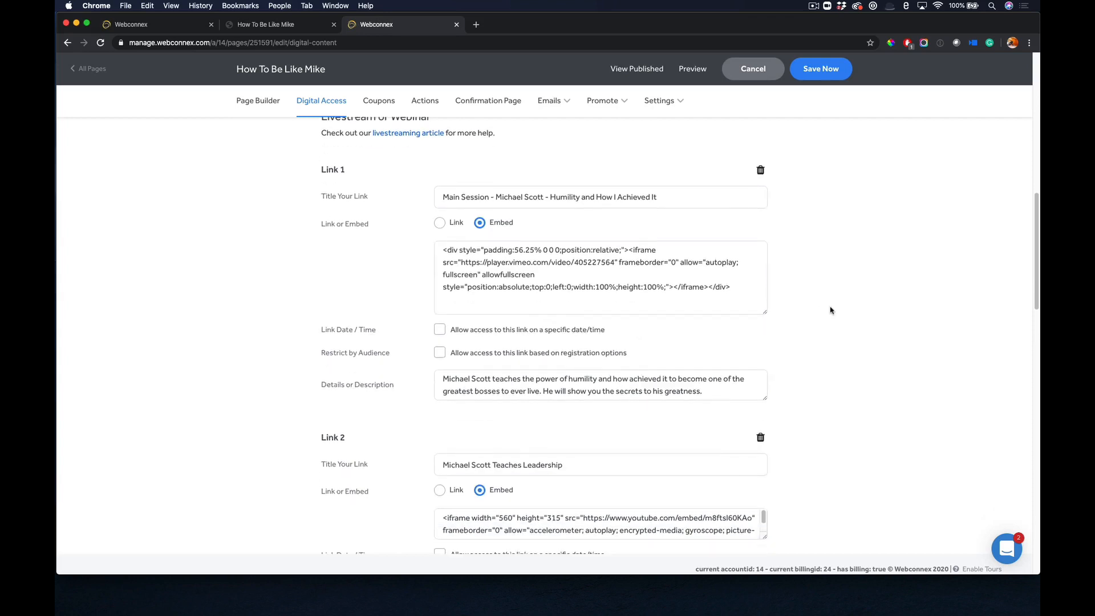
scroll(830, 311, down, 1)
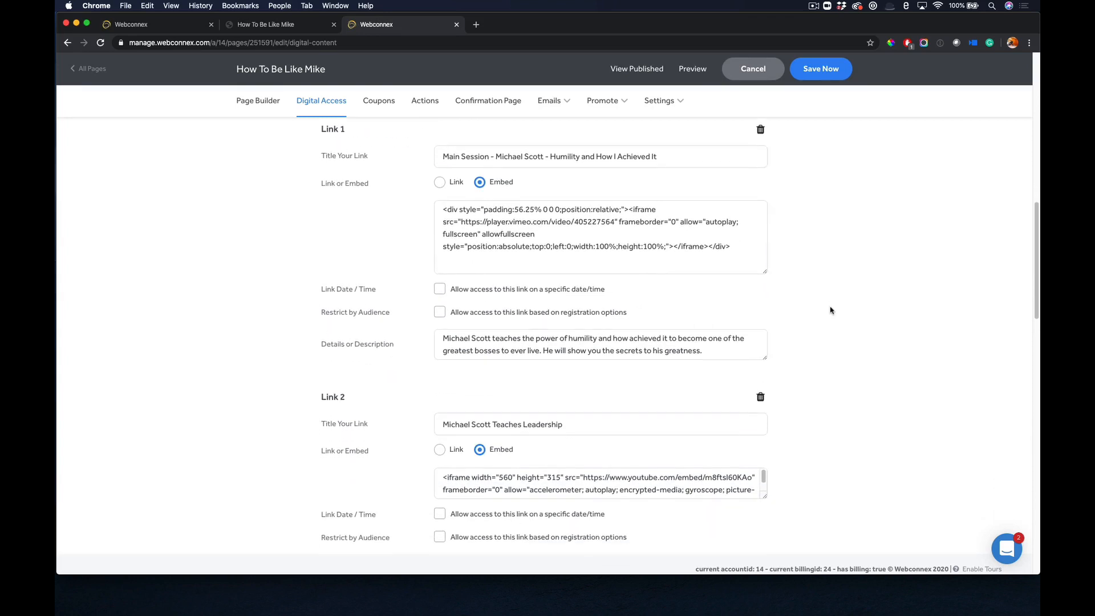
click(496, 419)
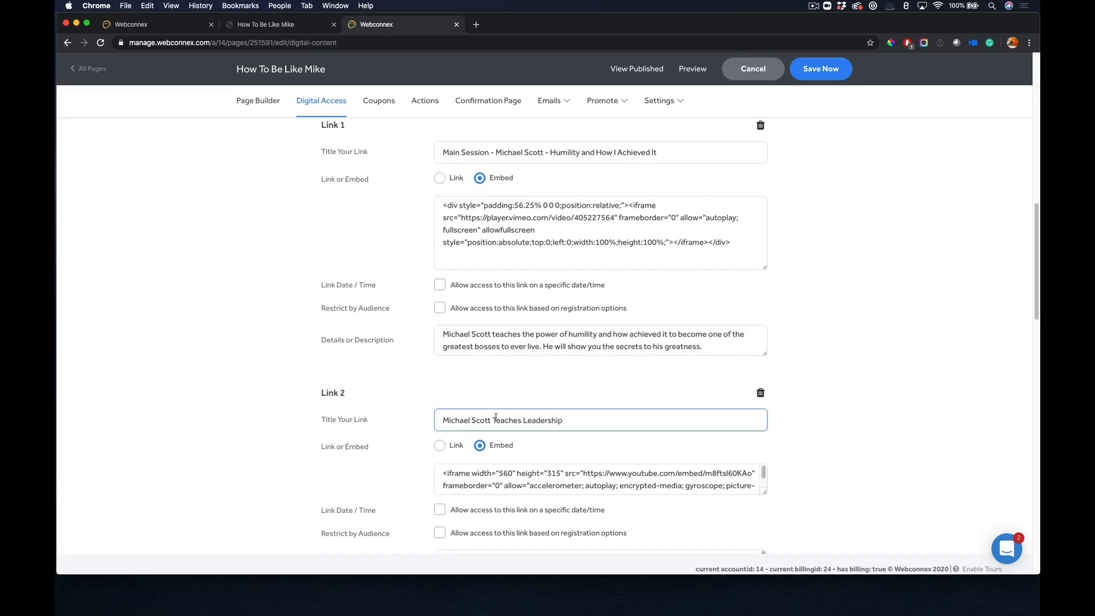
scroll(500, 419, down, 7)
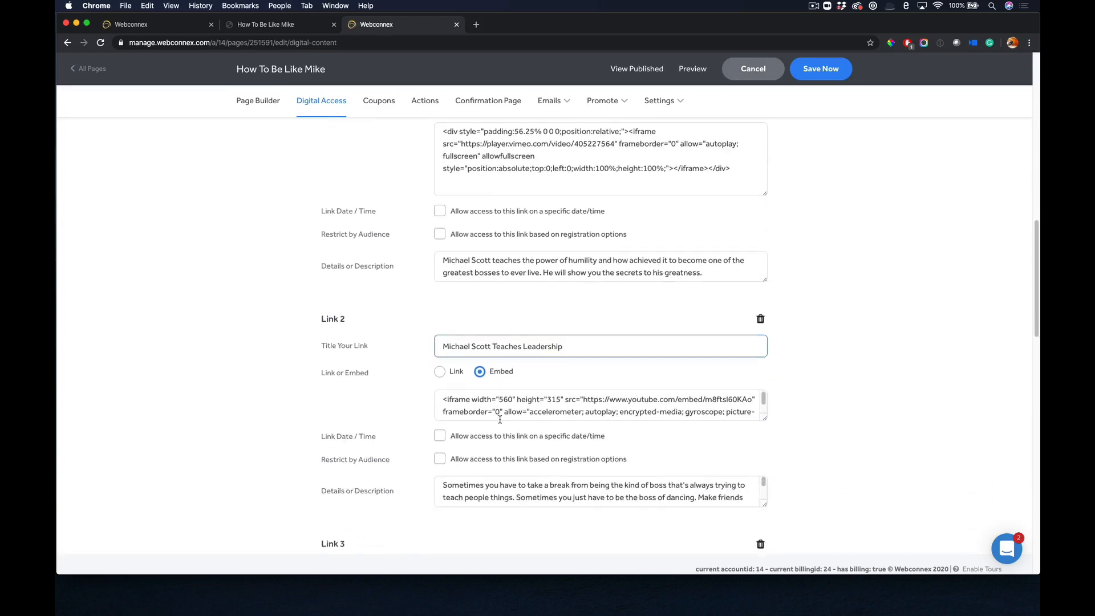
scroll(500, 420, down, 5)
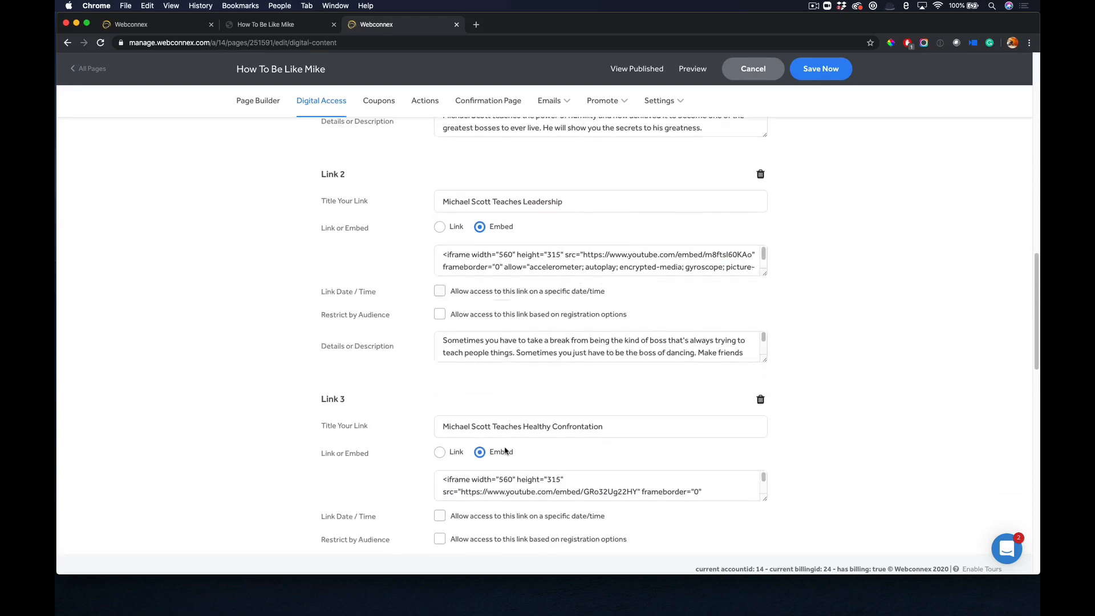
scroll(505, 451, down, 10)
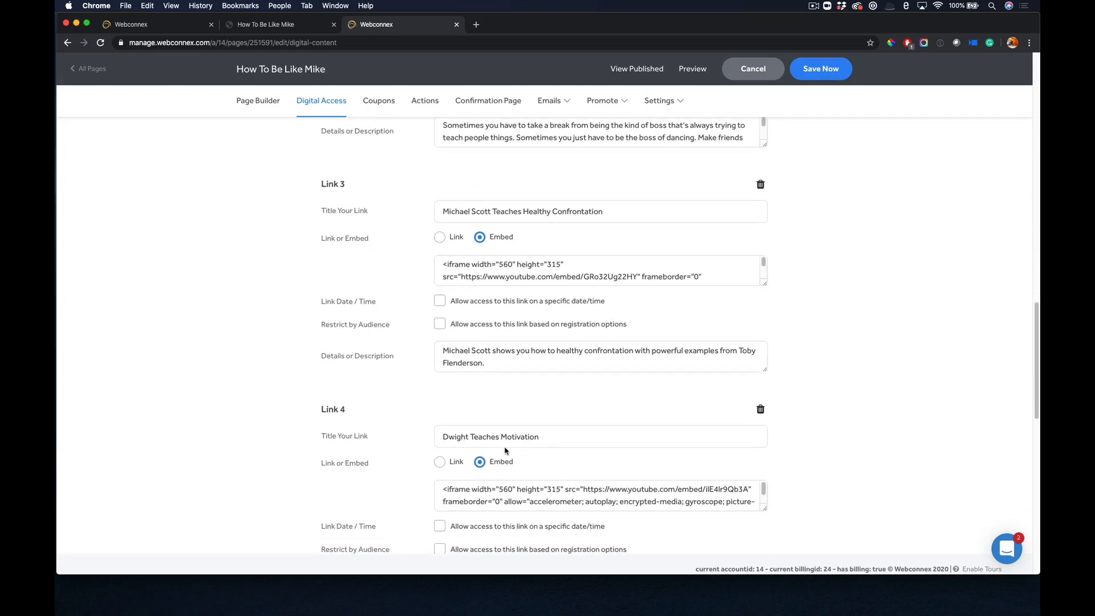
click(507, 442)
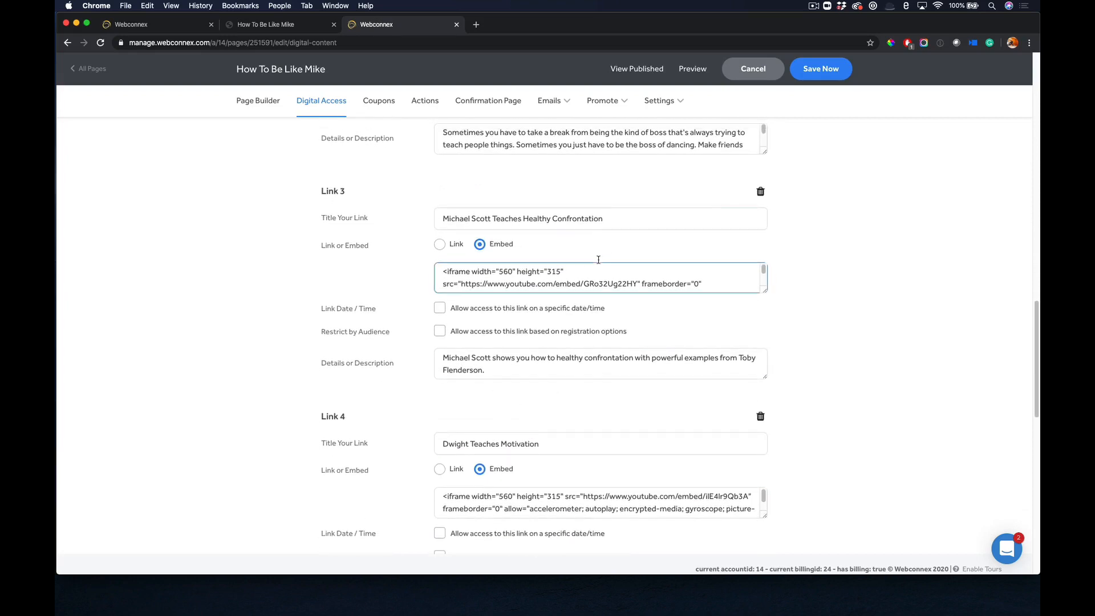
Switch to the published How To Be Like Mike page and view its breakout sessions.
click(265, 24)
scroll(709, 325, down, 15)
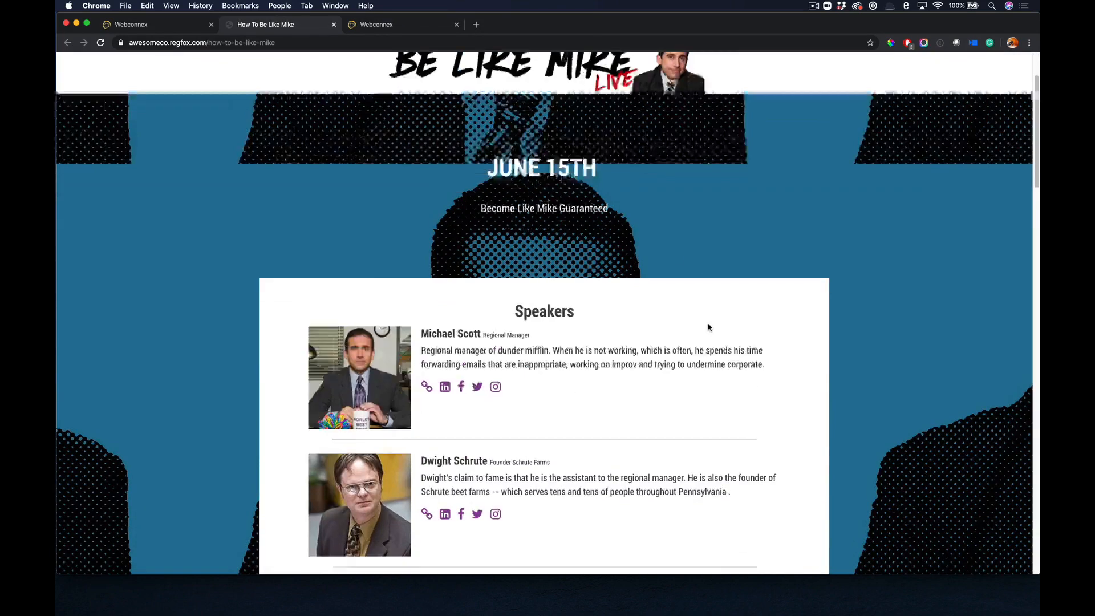
scroll(709, 326, down, 10)
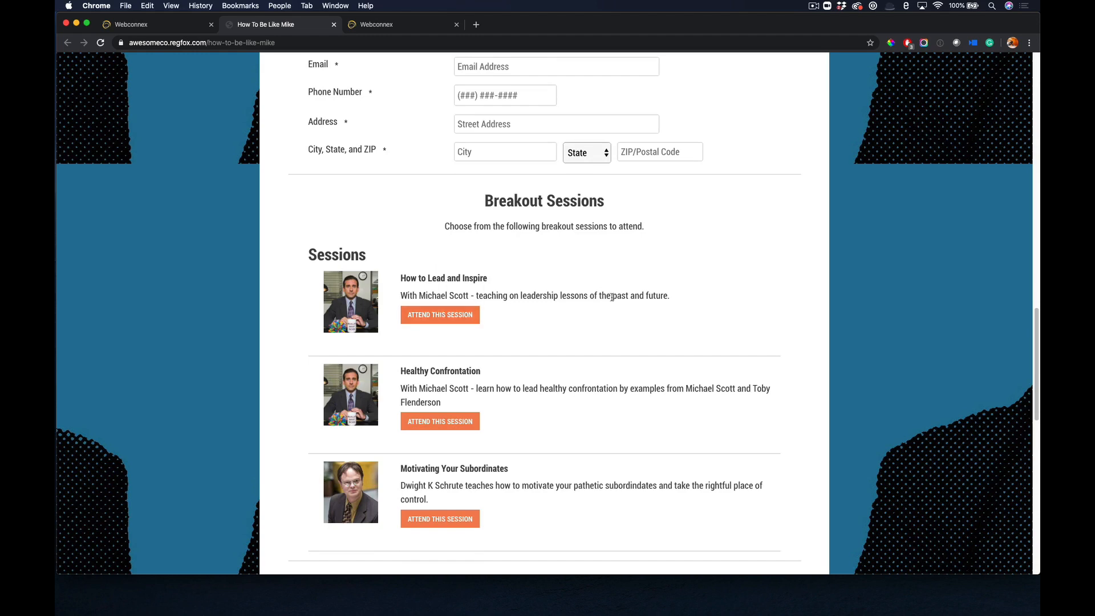
Return to the digital access settings and examine the Live Meet and Greet entry's meeting link.
click(376, 26)
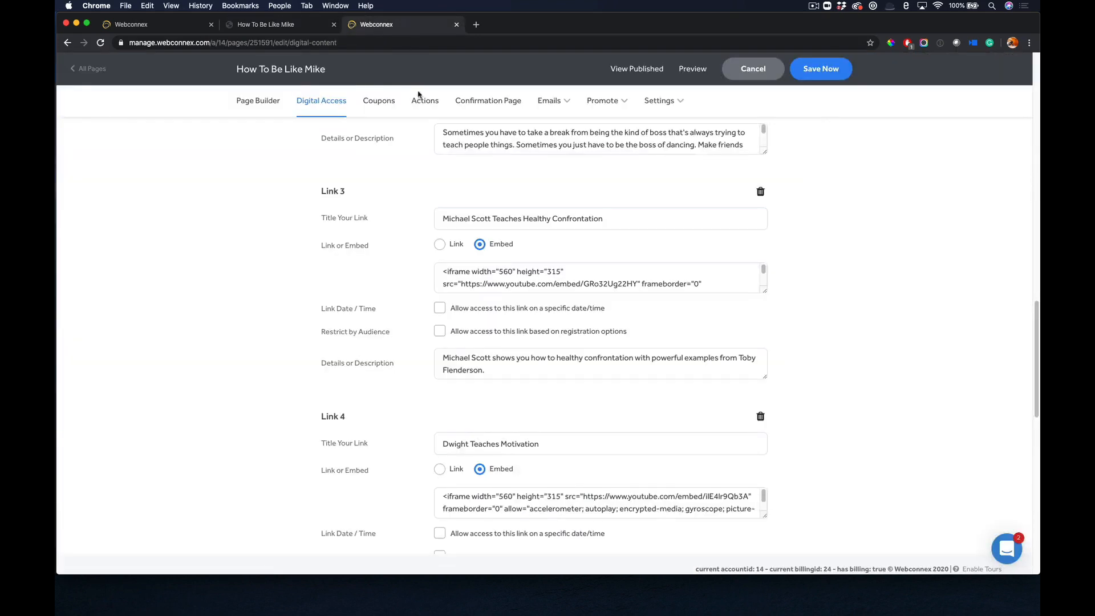
scroll(568, 325, down, 3)
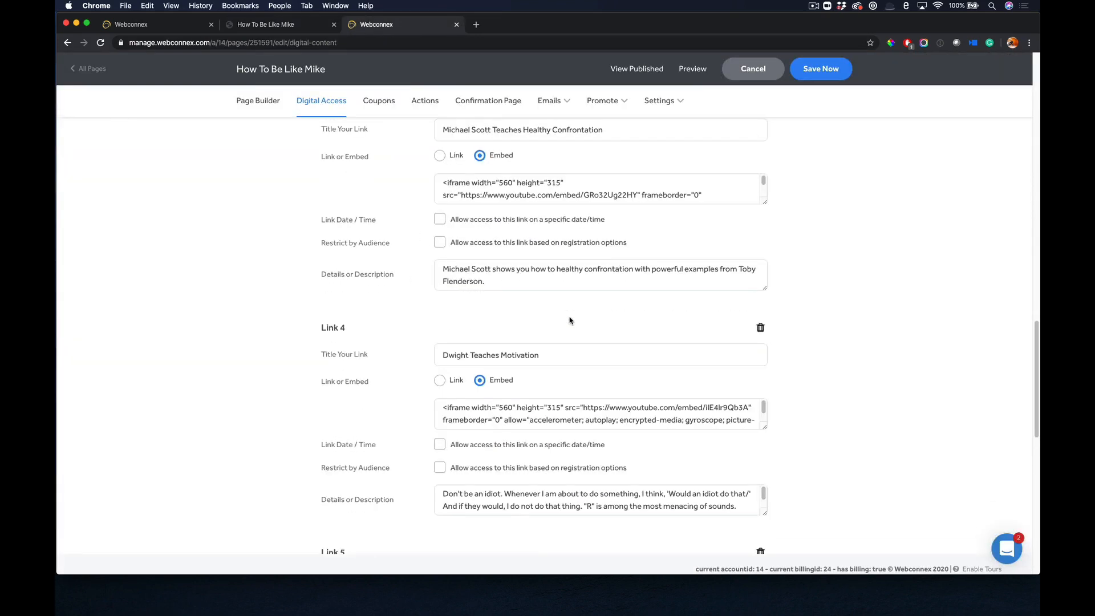
scroll(569, 321, down, 6)
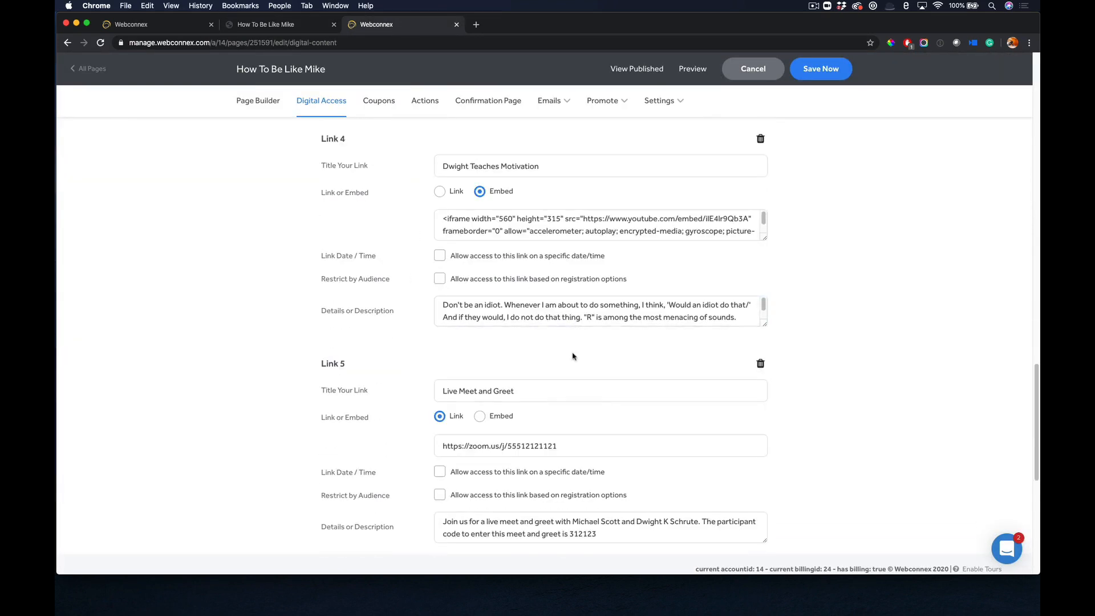
click(464, 439)
scroll(544, 456, down, 1)
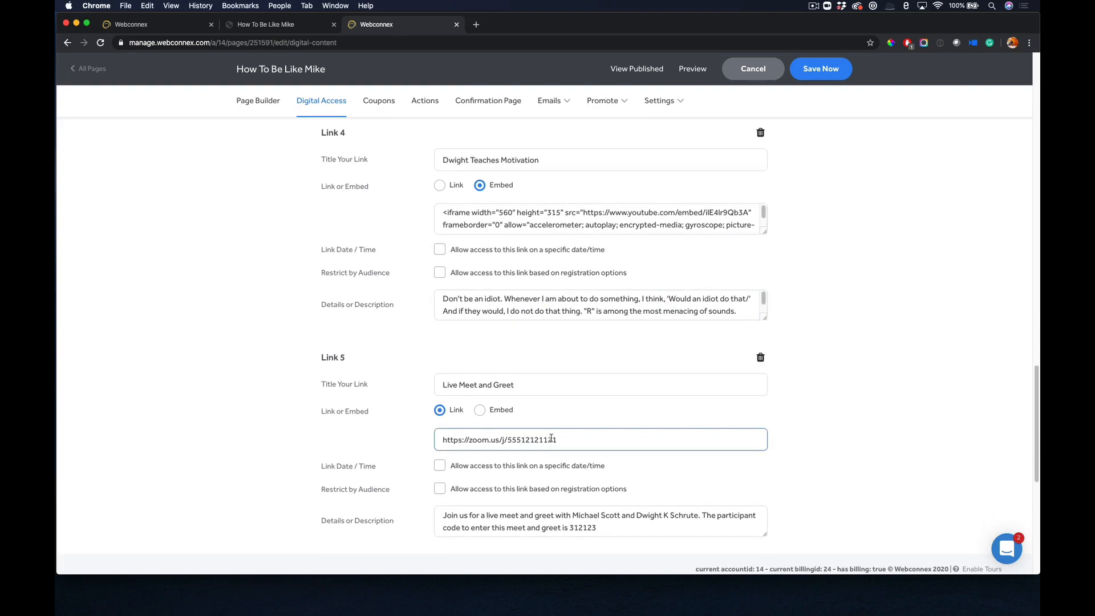
Review the Live Meet and Greet entry's description, the On-demand Viewing section and the Motivational Poster download.
drag(598, 527, 580, 527)
click(795, 465)
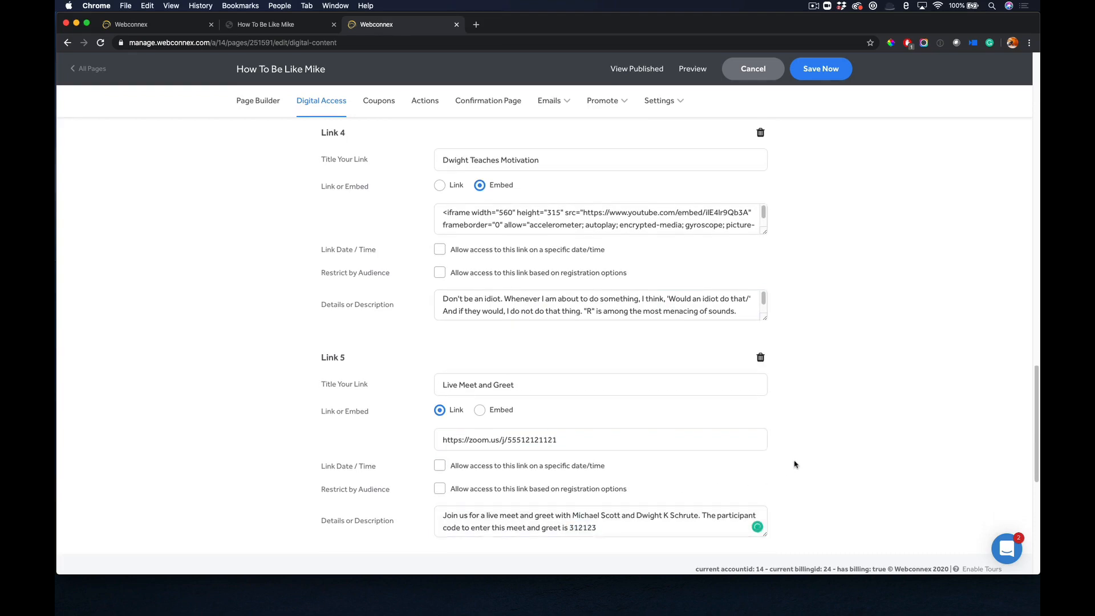
scroll(795, 465, down, 5)
scroll(795, 465, down, 6)
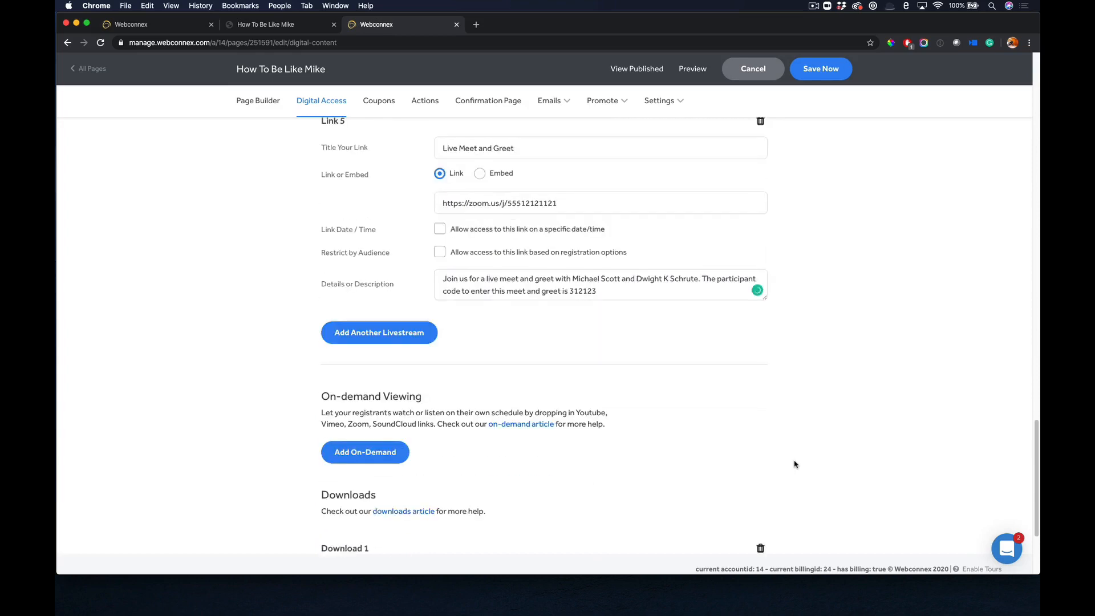
scroll(598, 442, down, 3)
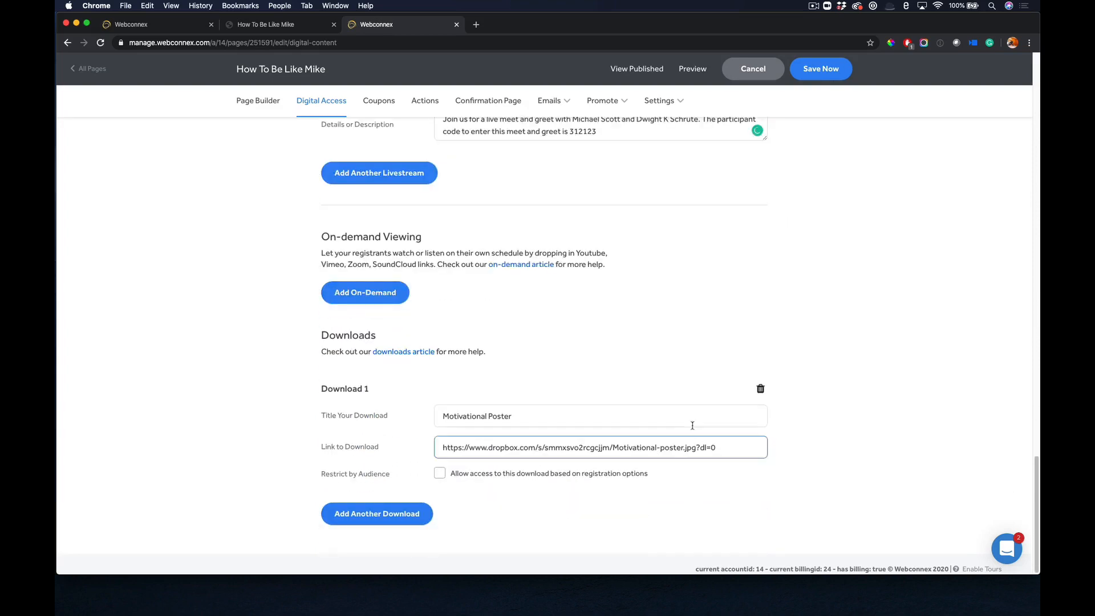
click(565, 423)
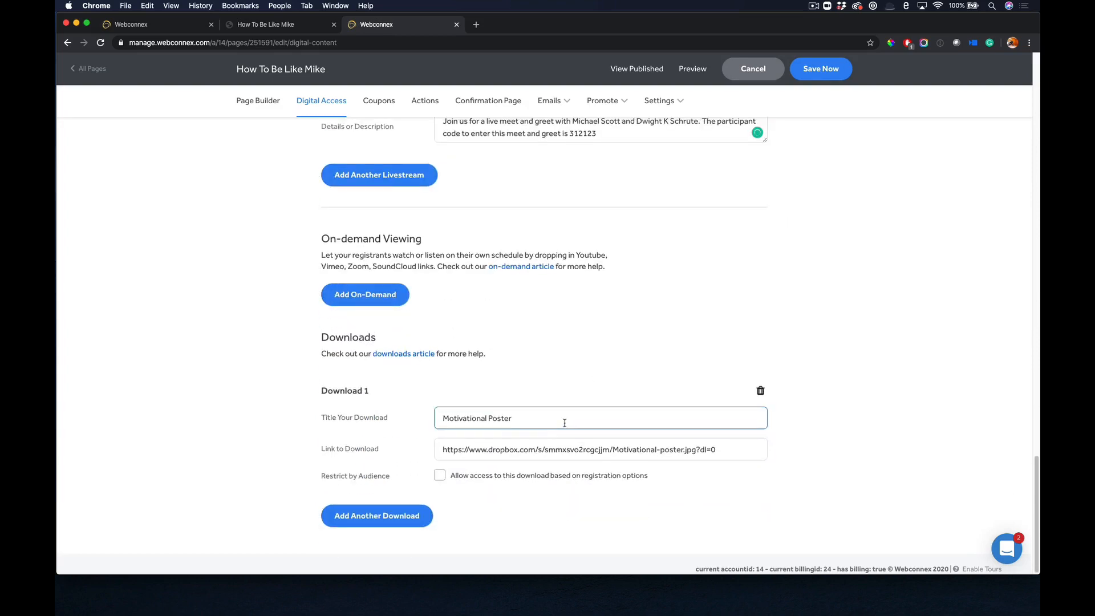
Restrict access to Link 3 by registration options, allowing only the Healthy Confrontation session.
scroll(565, 423, up, 20)
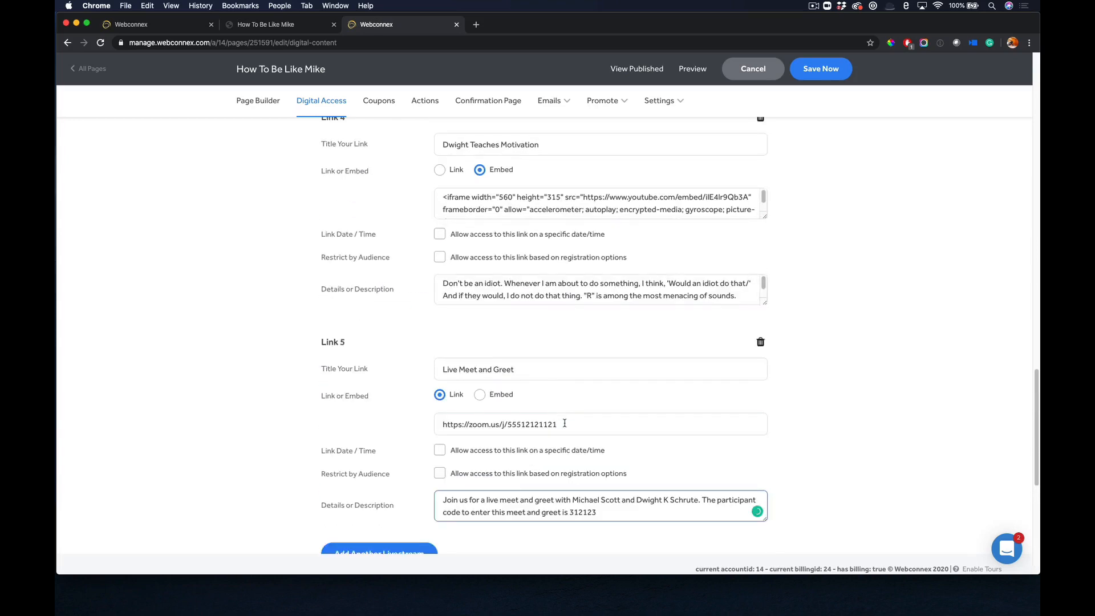
scroll(565, 424, up, 2)
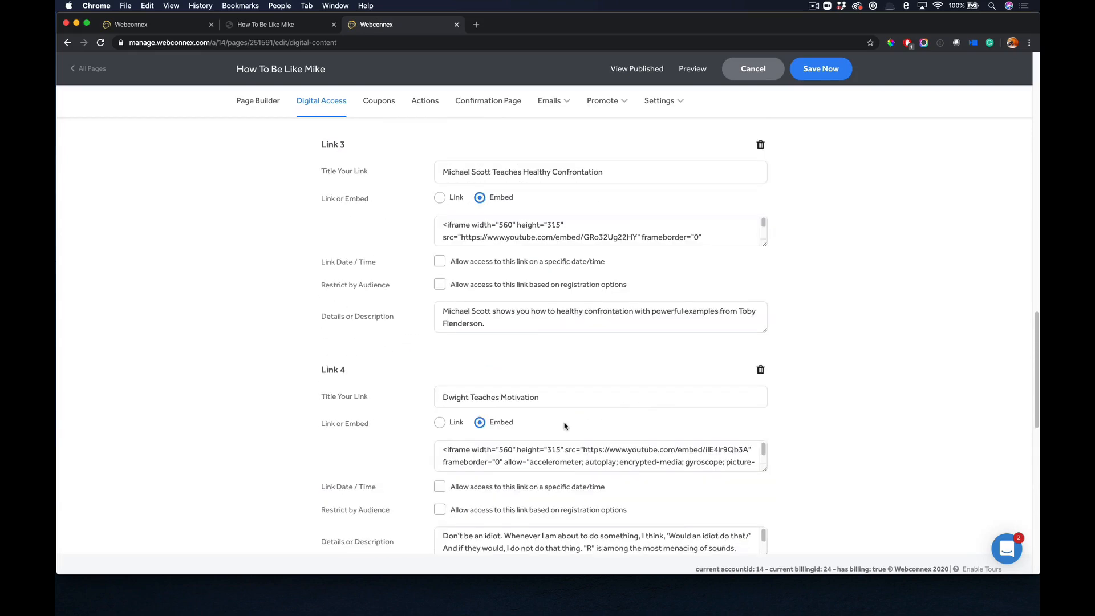
scroll(565, 426, up, 1)
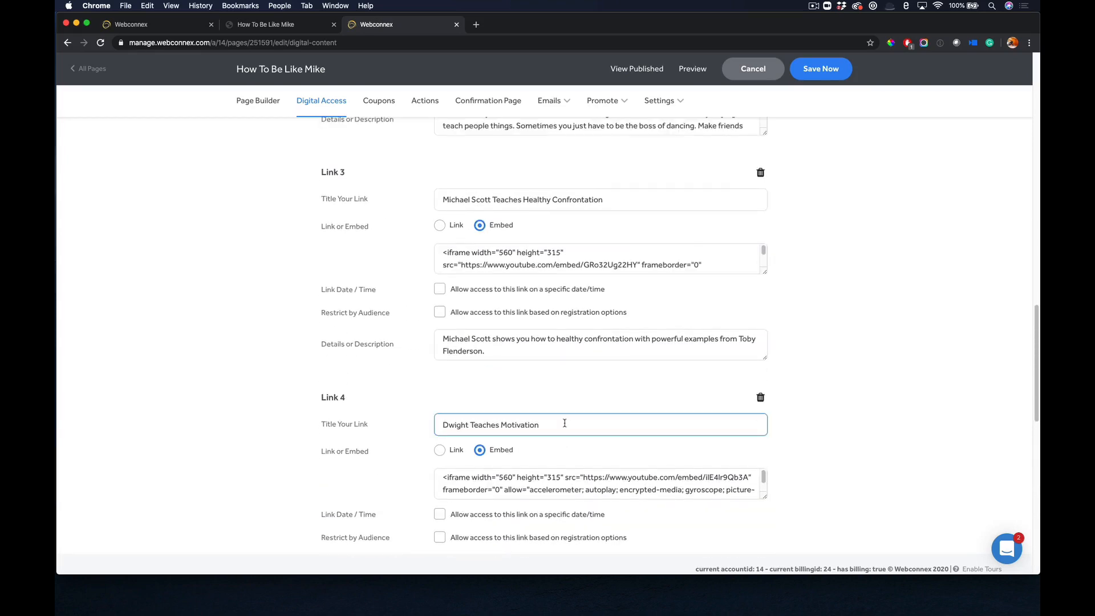
scroll(565, 423, up, 4)
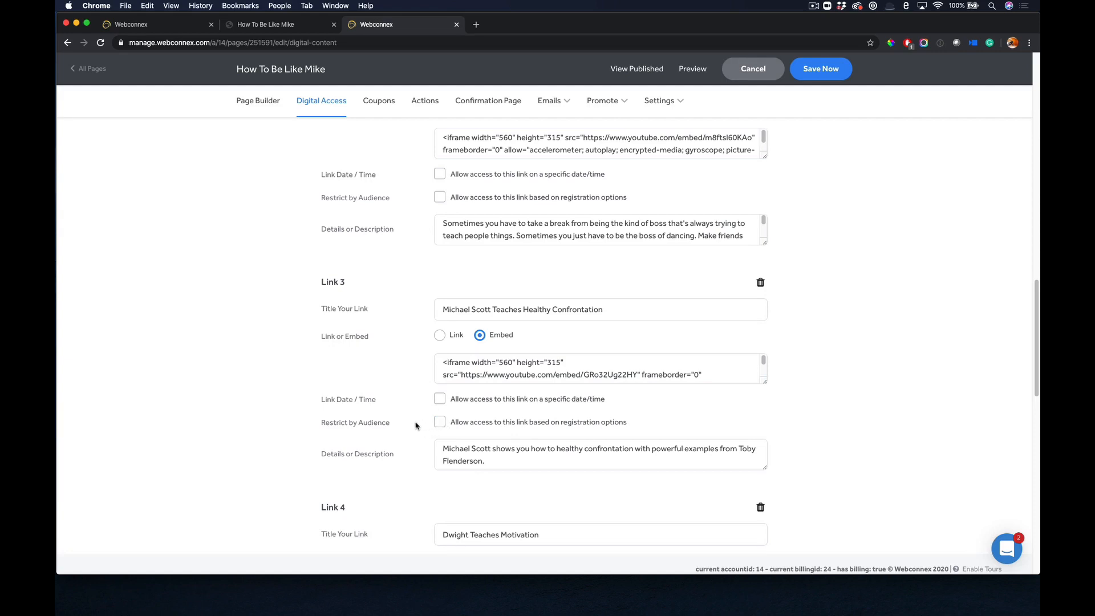
click(440, 423)
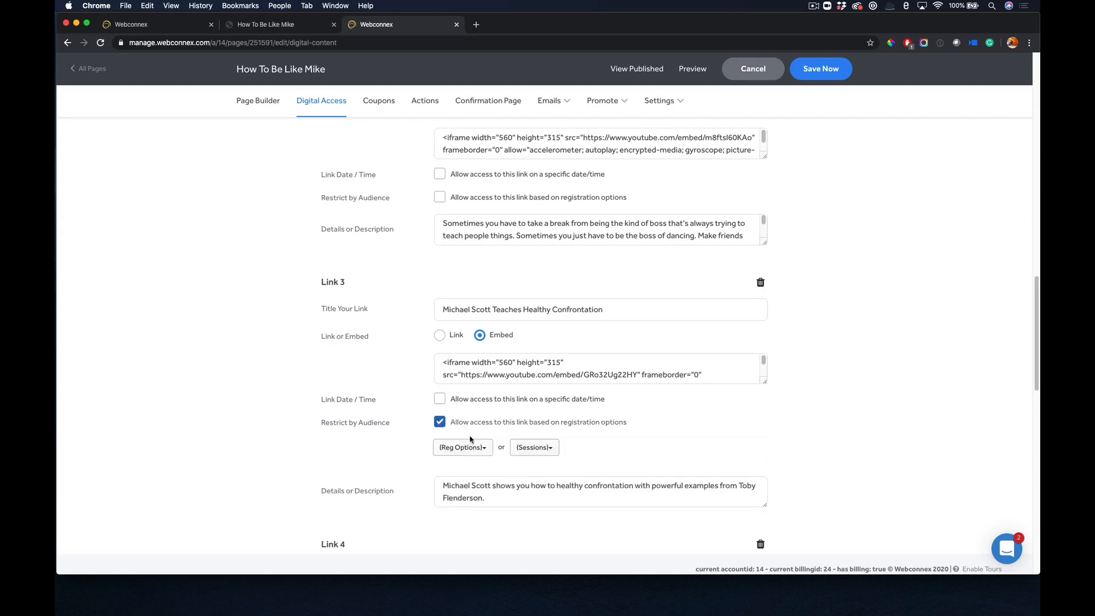
click(532, 449)
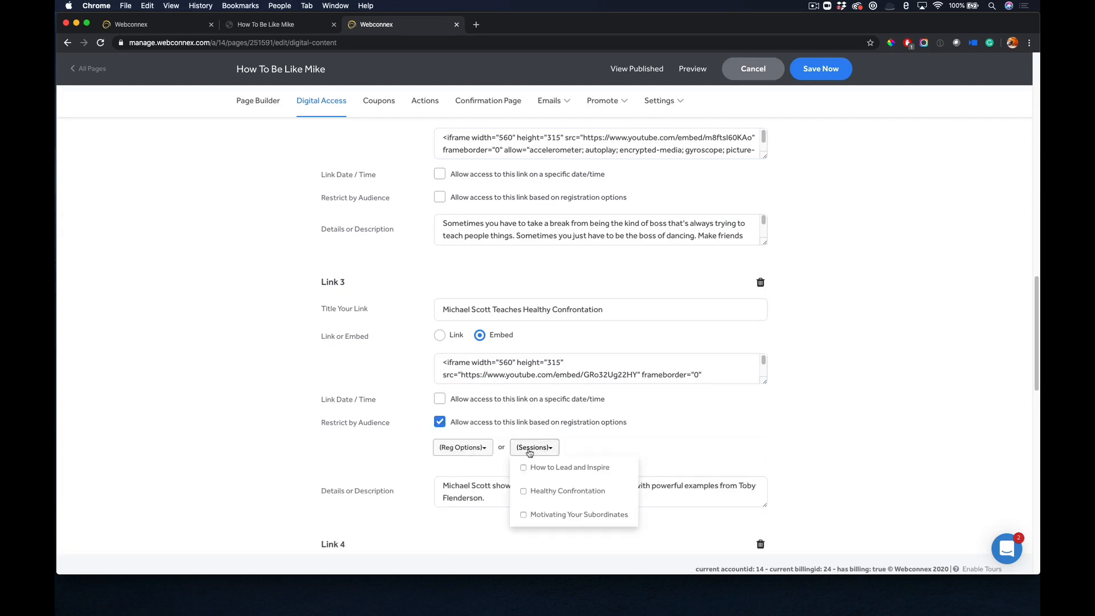
click(546, 492)
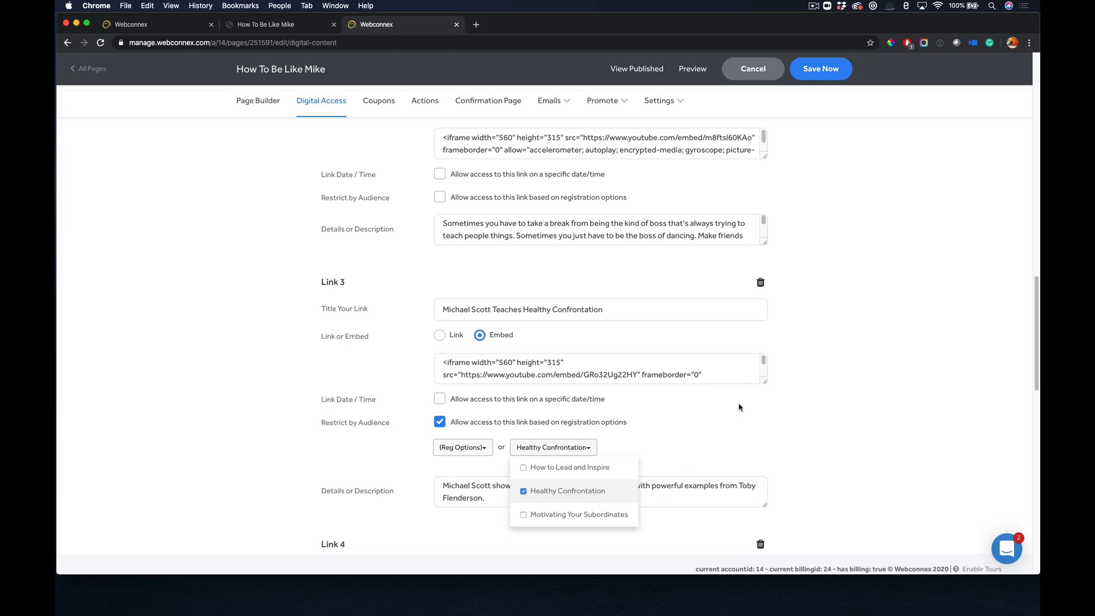
click(852, 424)
Restrict access to Link 4 by registration options, allowing only the Motivating Your Subordinates session.
scroll(851, 425, down, 4)
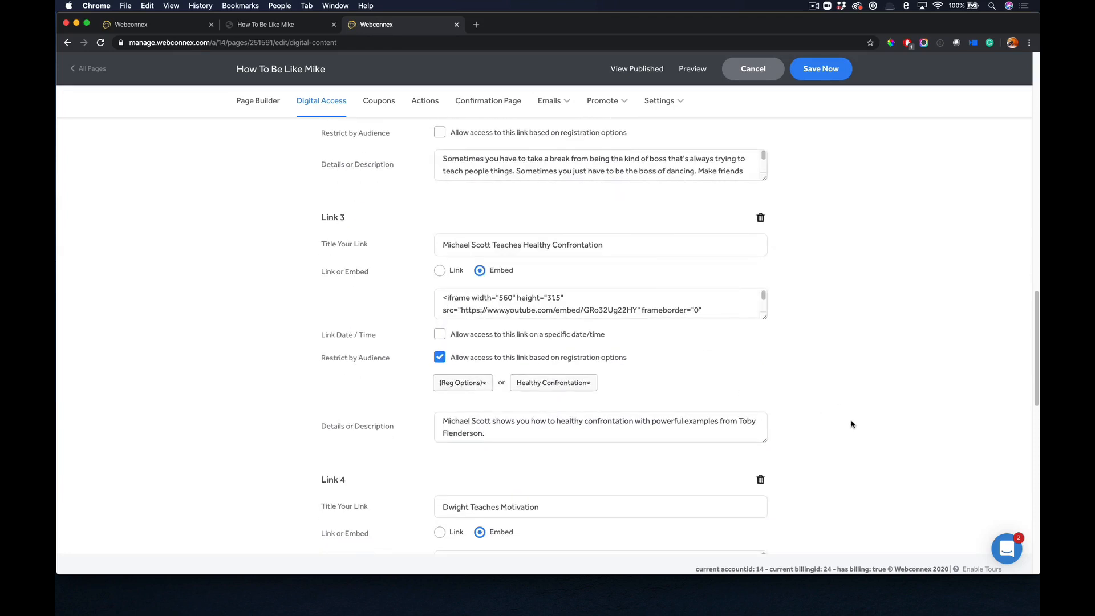
scroll(816, 433, down, 1)
click(628, 535)
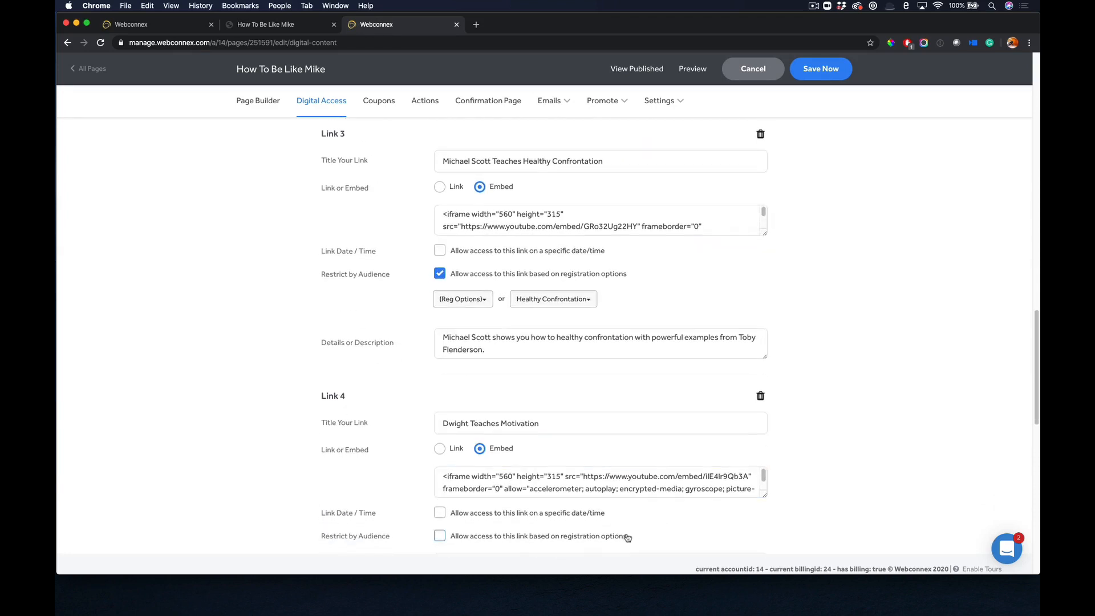
scroll(628, 535, down, 1)
click(545, 526)
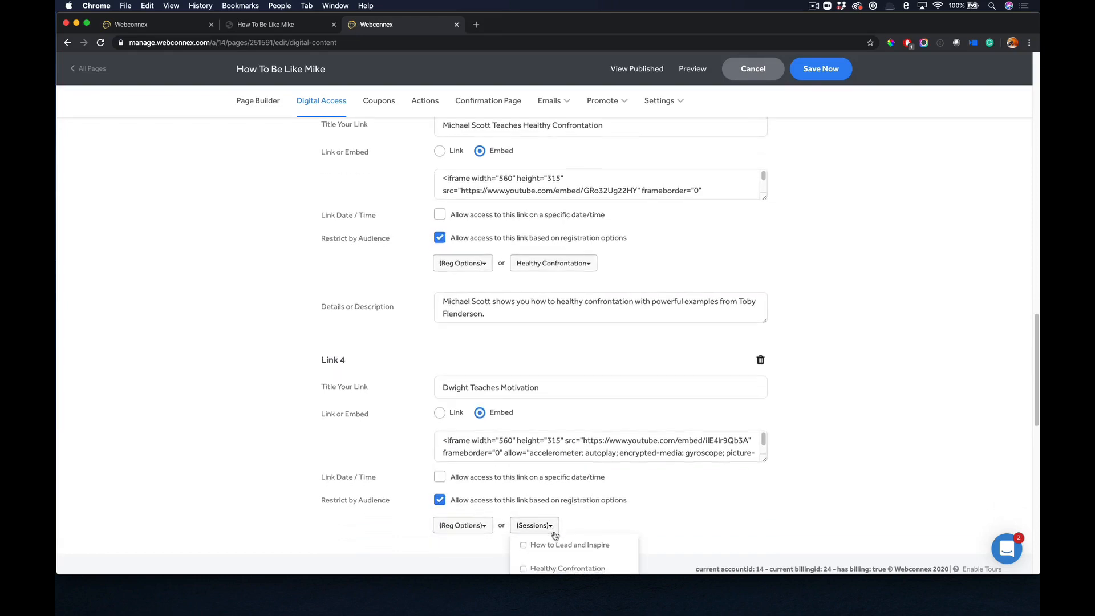
scroll(555, 533, down, 2)
click(555, 533)
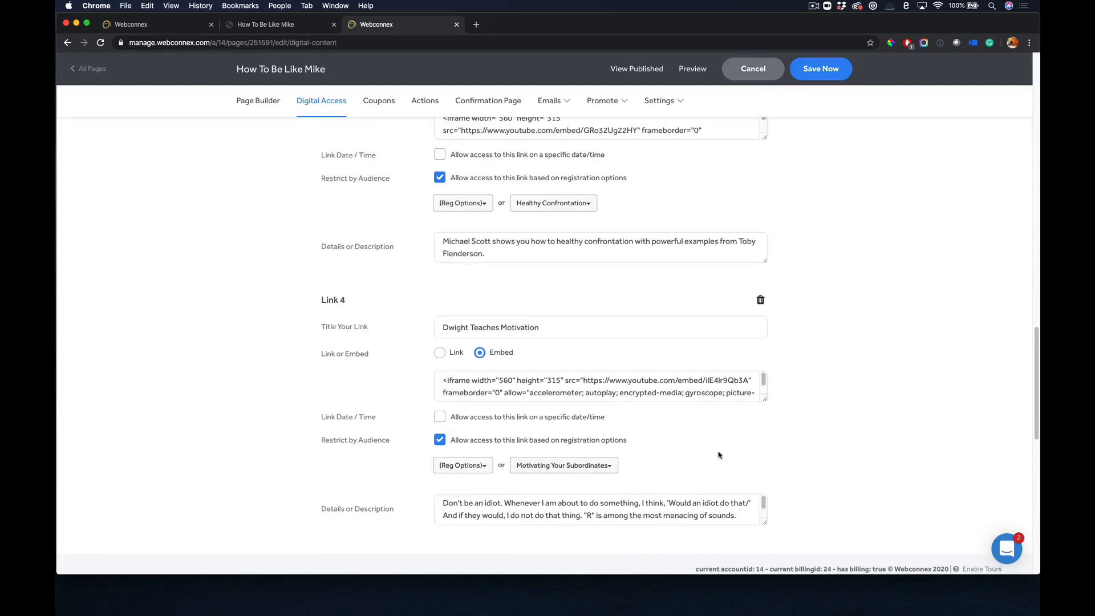
Restrict access to Link 2 by registration options, allowing only the How to Lead and Inspire session.
scroll(713, 459, up, 3)
scroll(719, 454, up, 8)
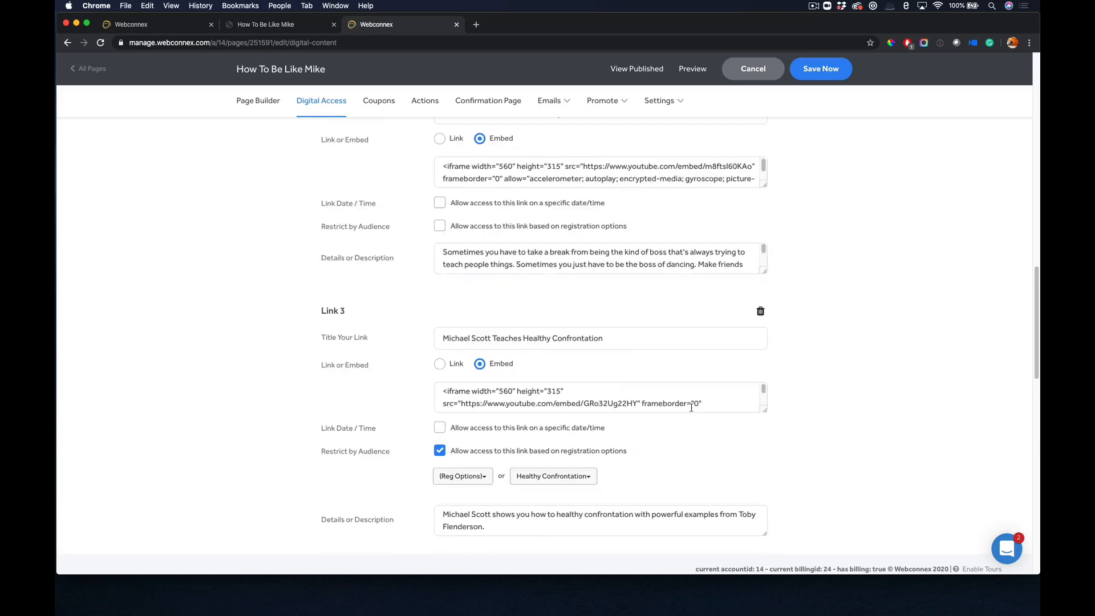
click(488, 227)
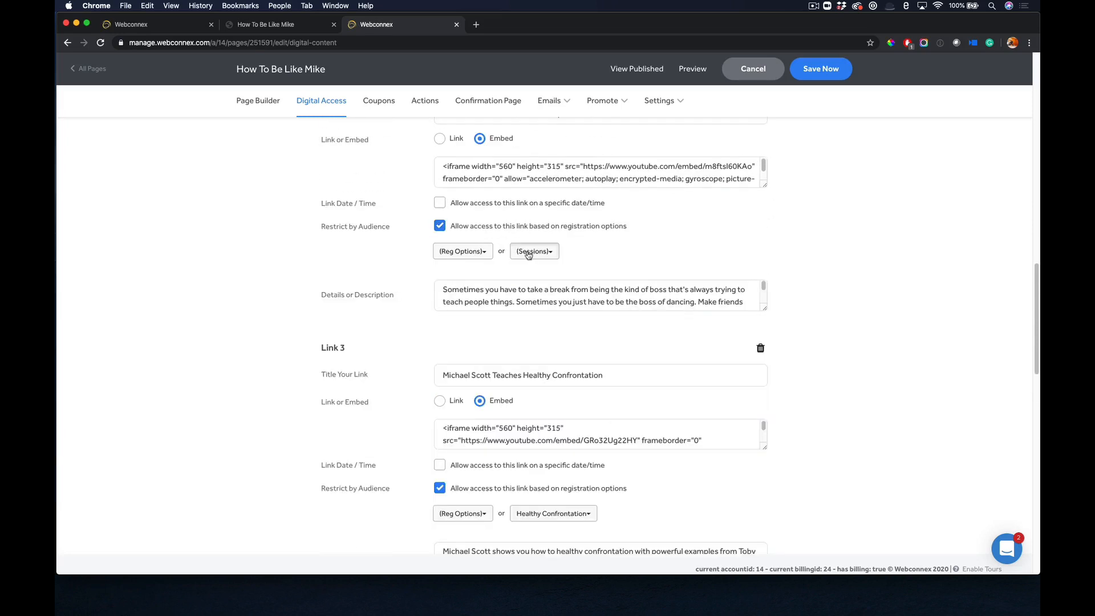
click(528, 252)
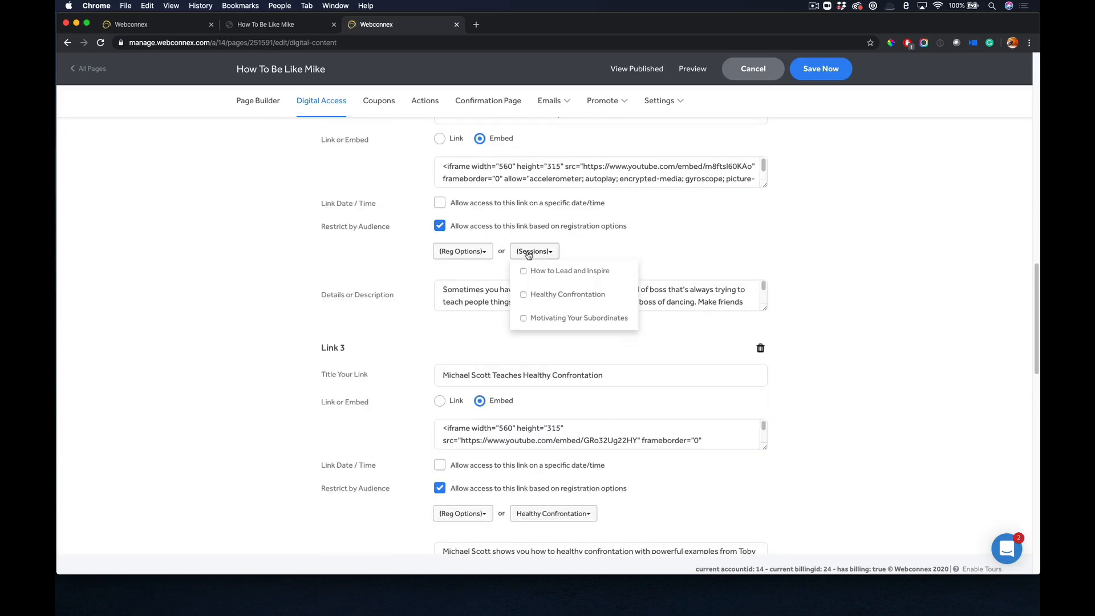
click(562, 274)
click(814, 278)
Try out the specific date/time access option on the main session link and switch it off again.
scroll(822, 271, up, 5)
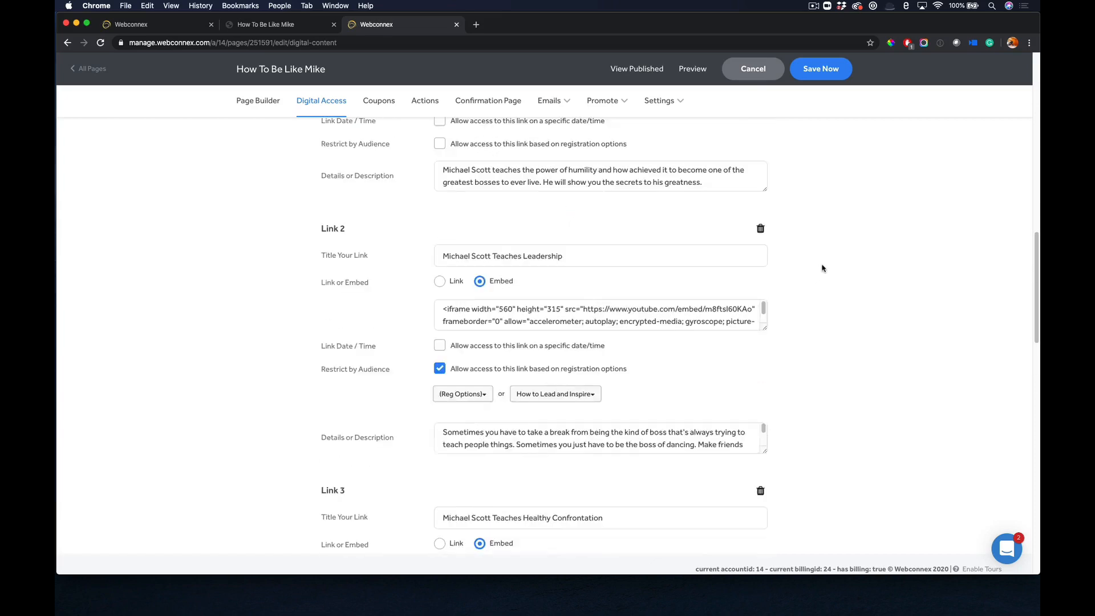
scroll(823, 276, up, 4)
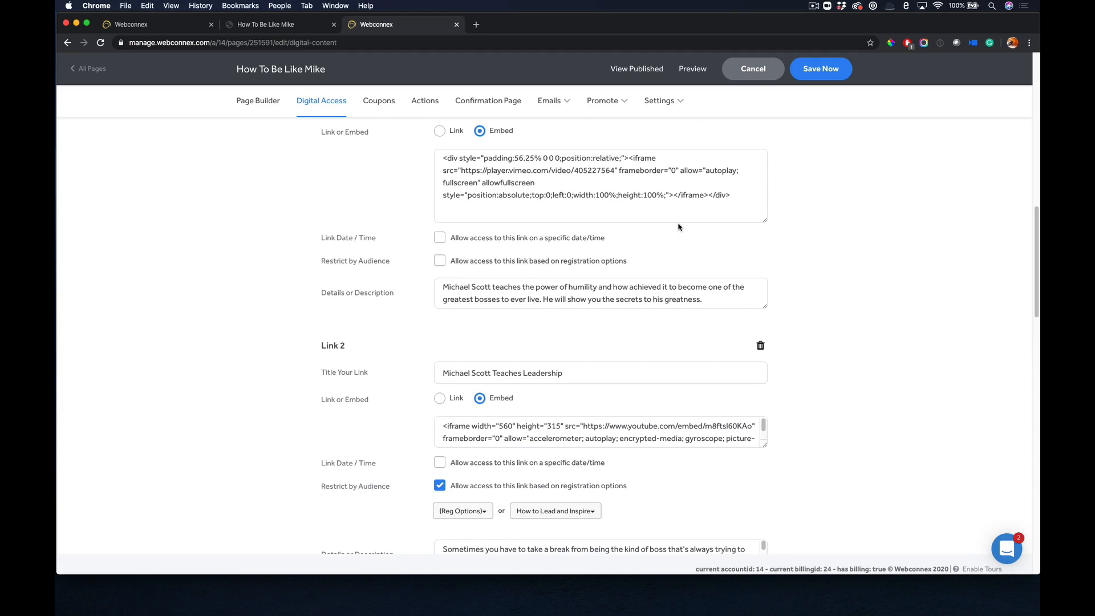
click(440, 238)
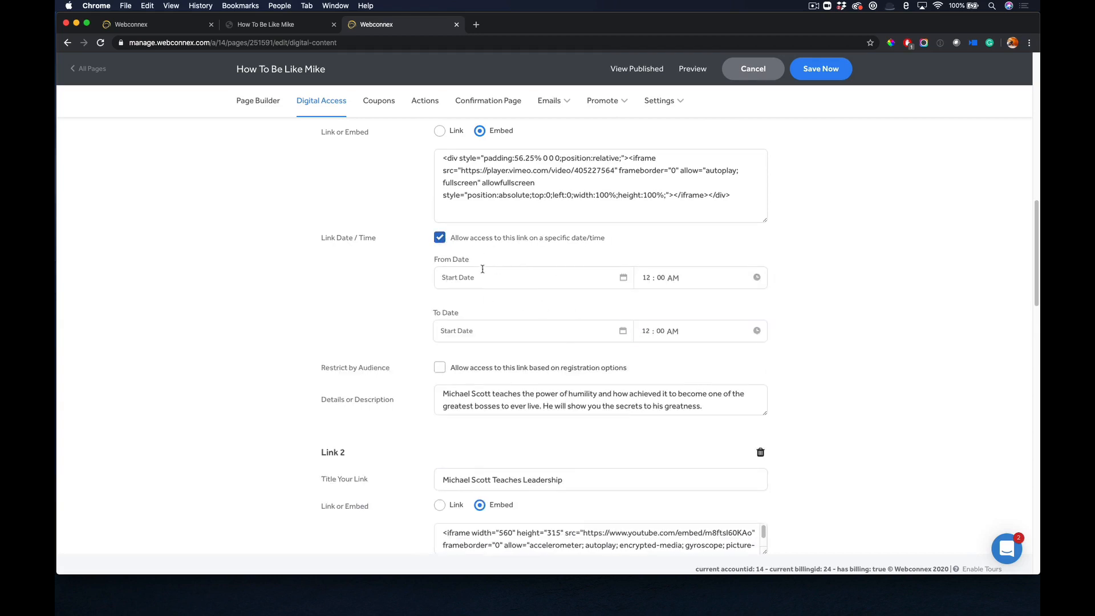
click(443, 240)
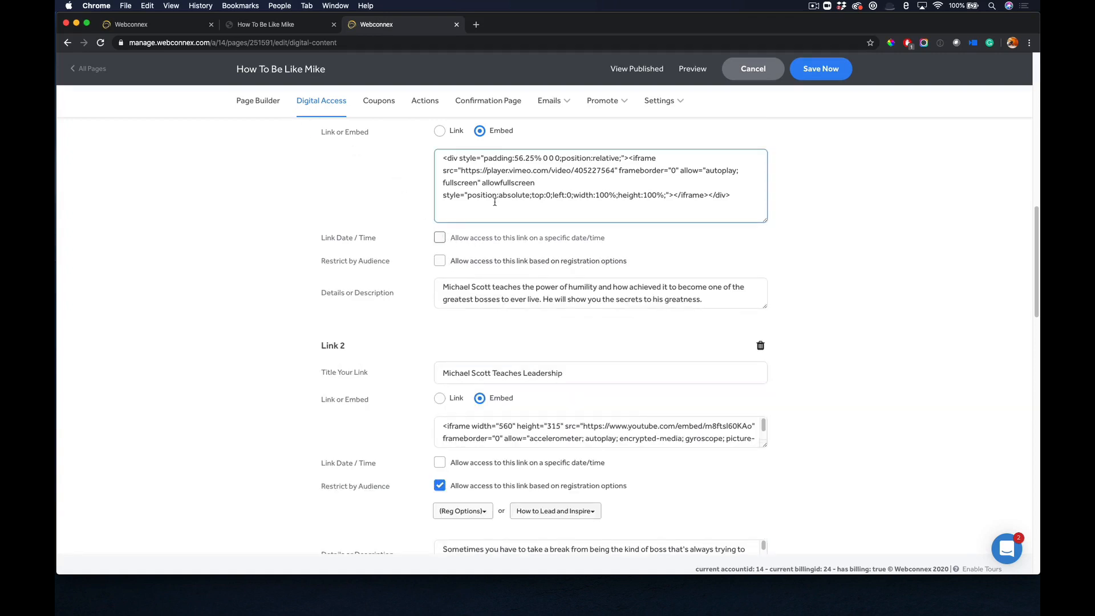
Save the digital access settings, preview the Digital Access Page and close the preview.
scroll(496, 202, up, 15)
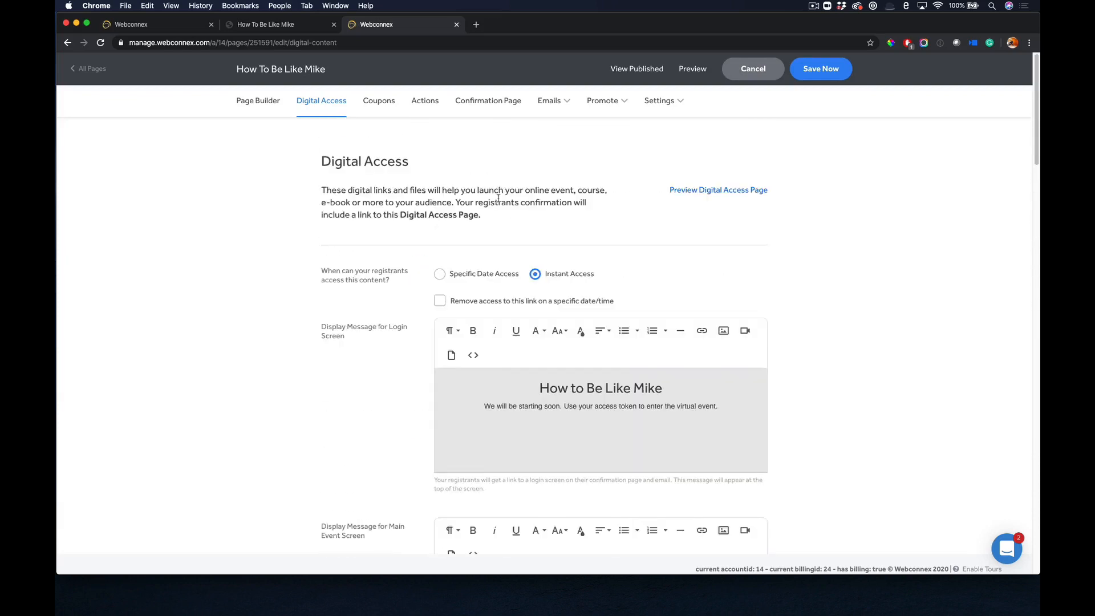
click(828, 78)
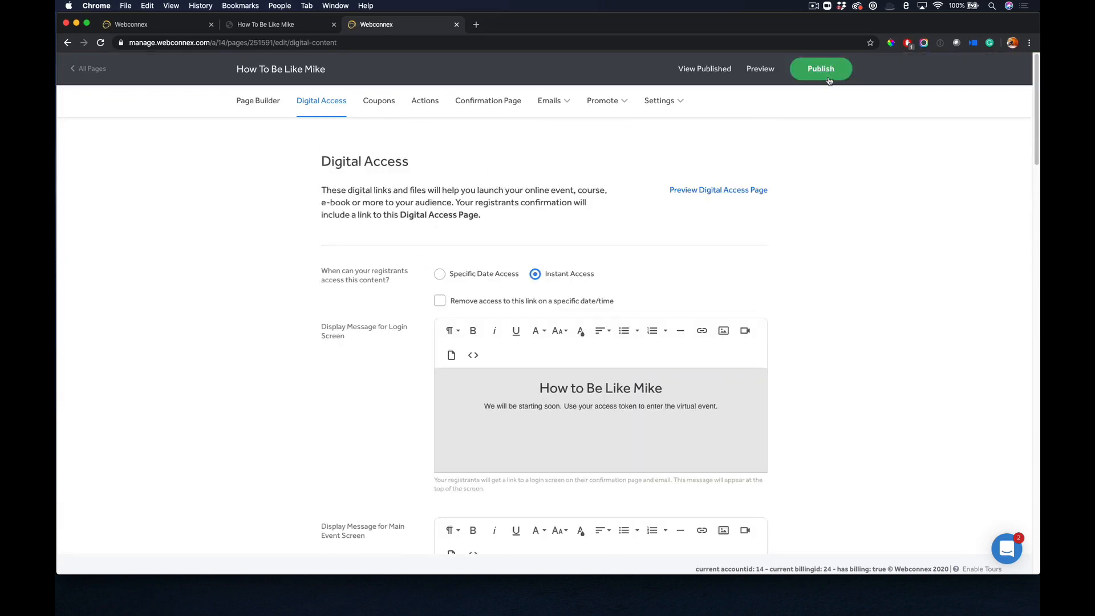
click(748, 190)
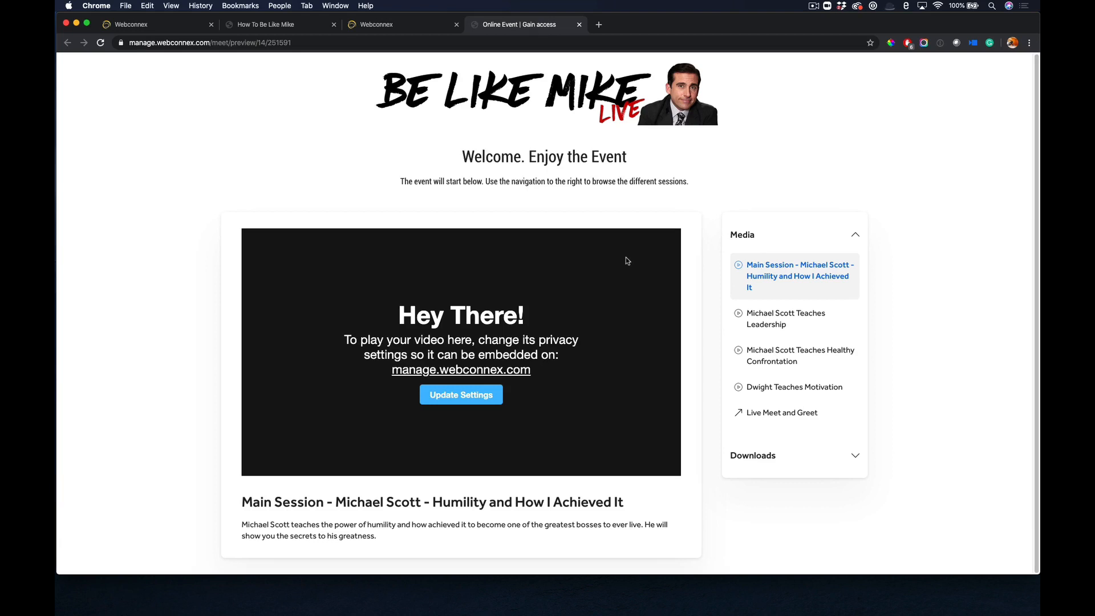
click(580, 24)
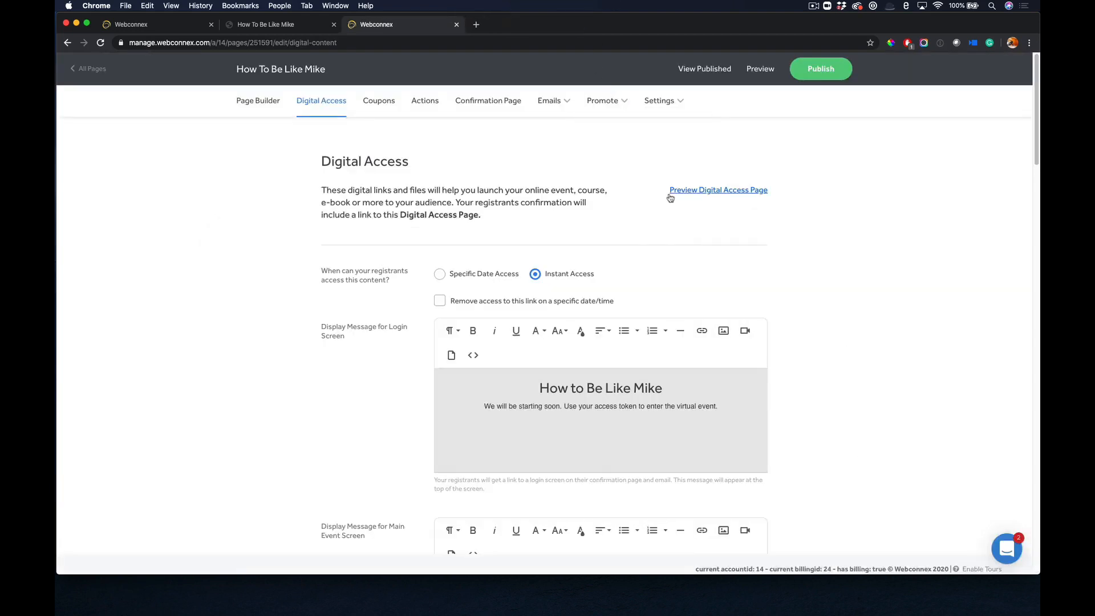
Publish How To Be Like Mike and view the published page down to the schedule and registration options.
click(820, 68)
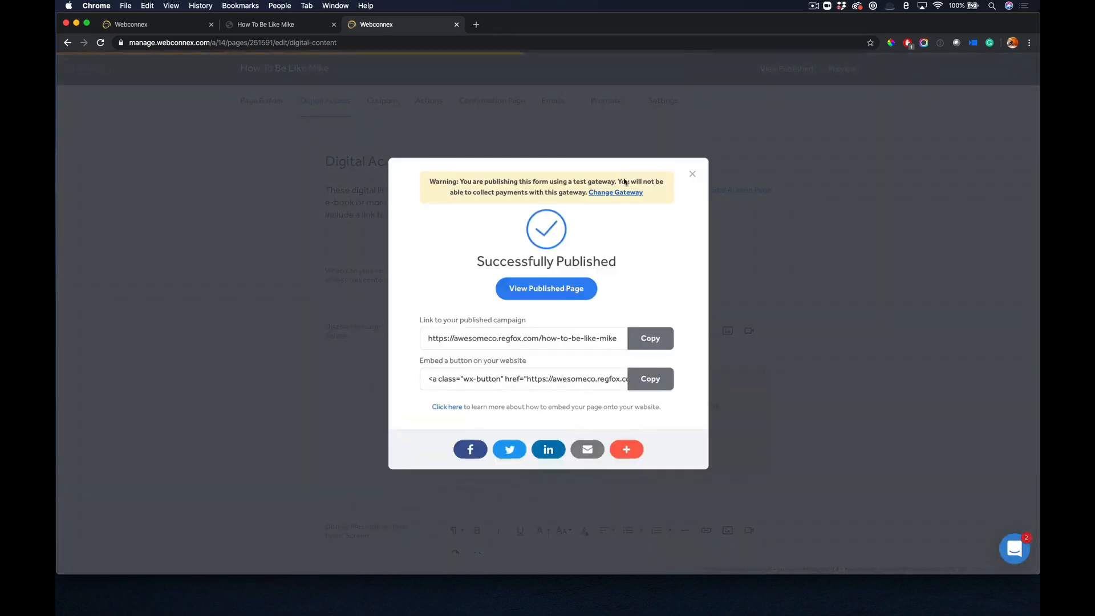
click(568, 287)
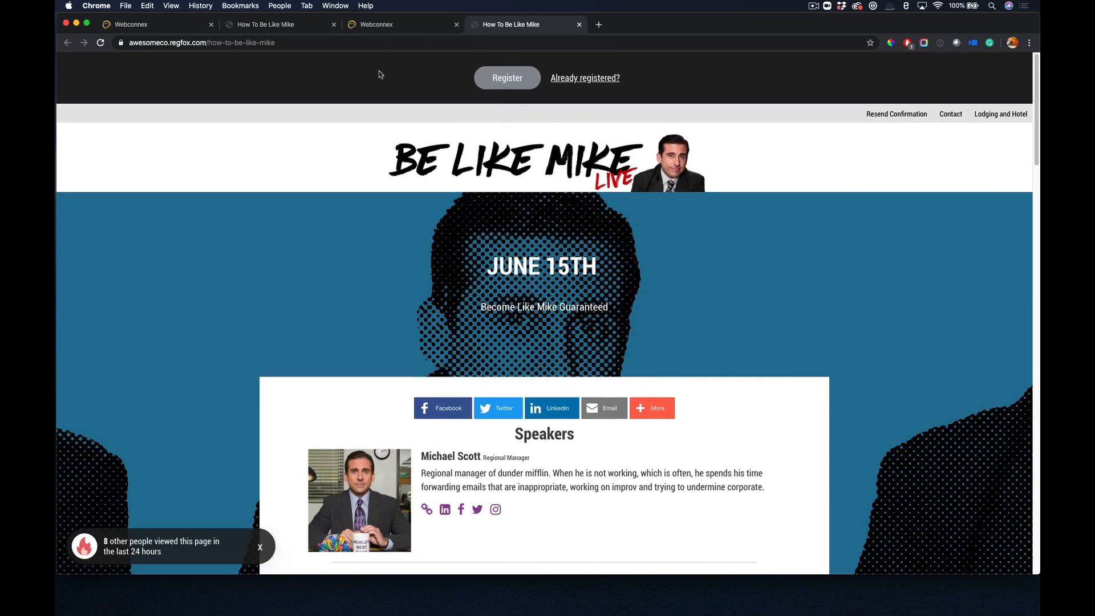
scroll(530, 216, down, 5)
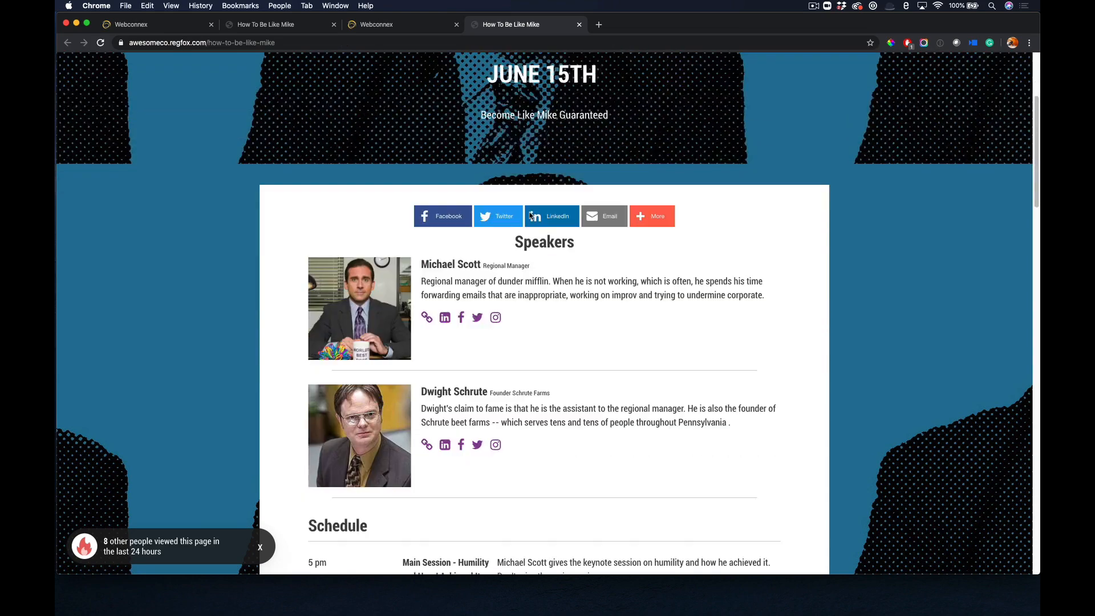
scroll(530, 217, down, 6)
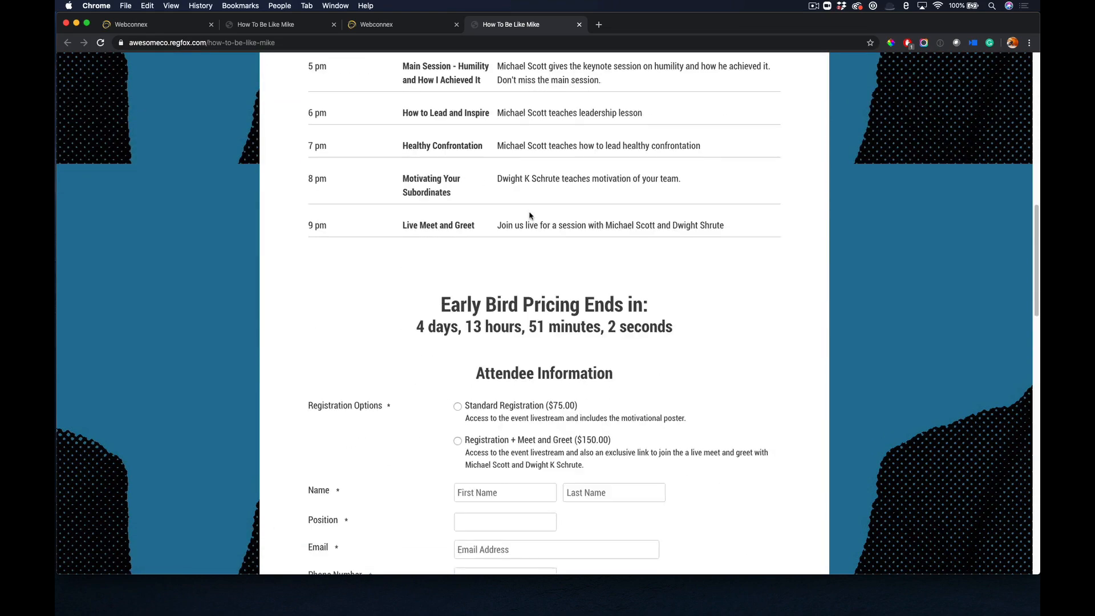
Choose the Registration + Meet and Greet ($150.00) option and enter the attendee's first and last name.
click(490, 441)
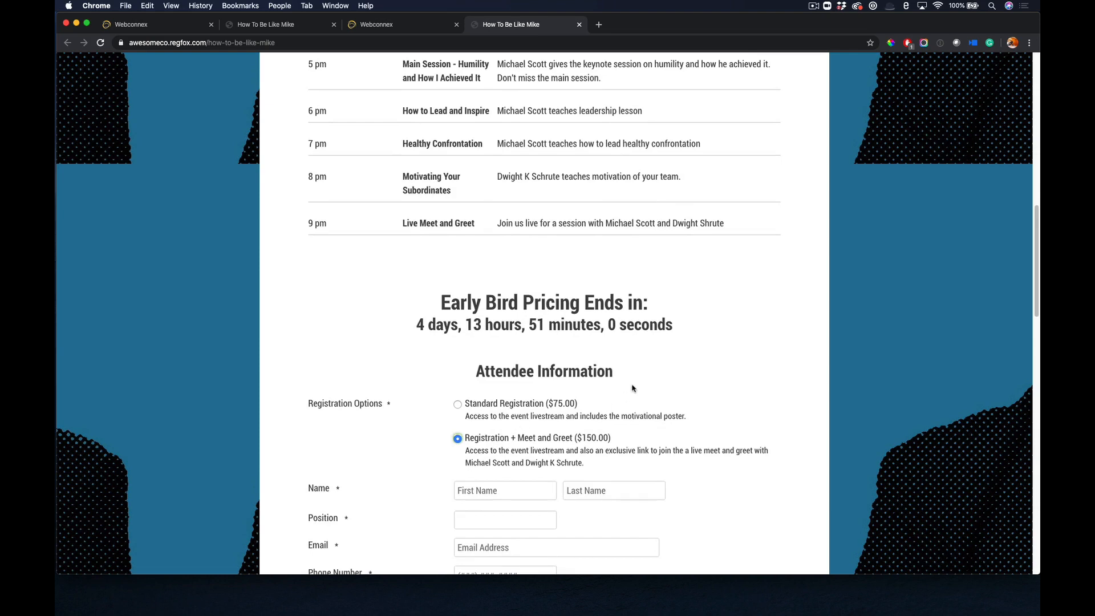
scroll(631, 386, down, 1)
scroll(614, 404, down, 1)
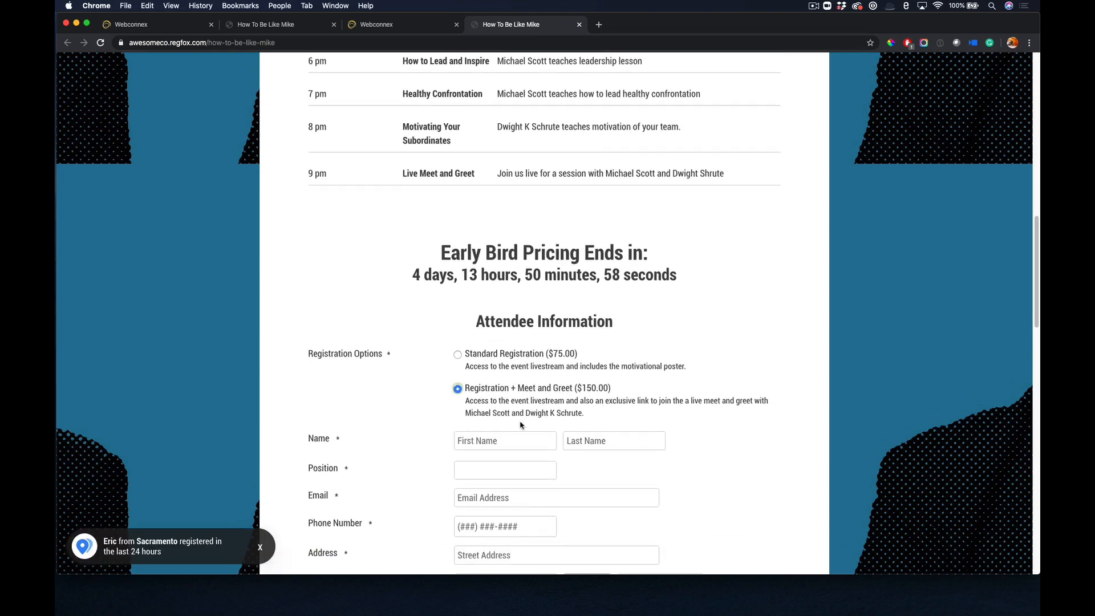
click(503, 443)
key(Tab)
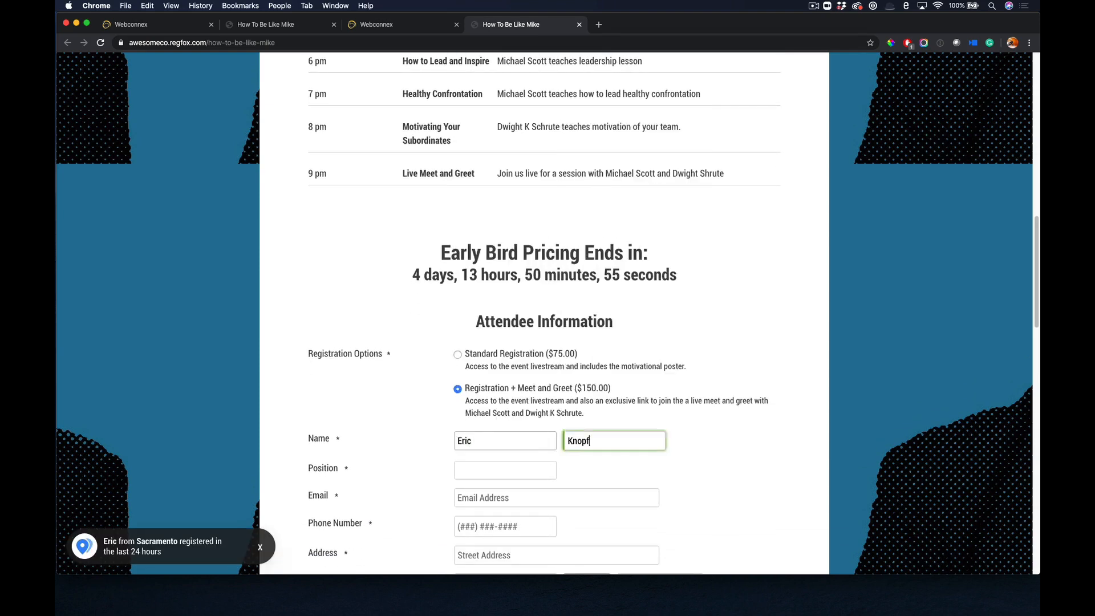
Set the attendee's position to Manager and fill in their e-mail address and phone number.
key(Tab)
text(Manager)
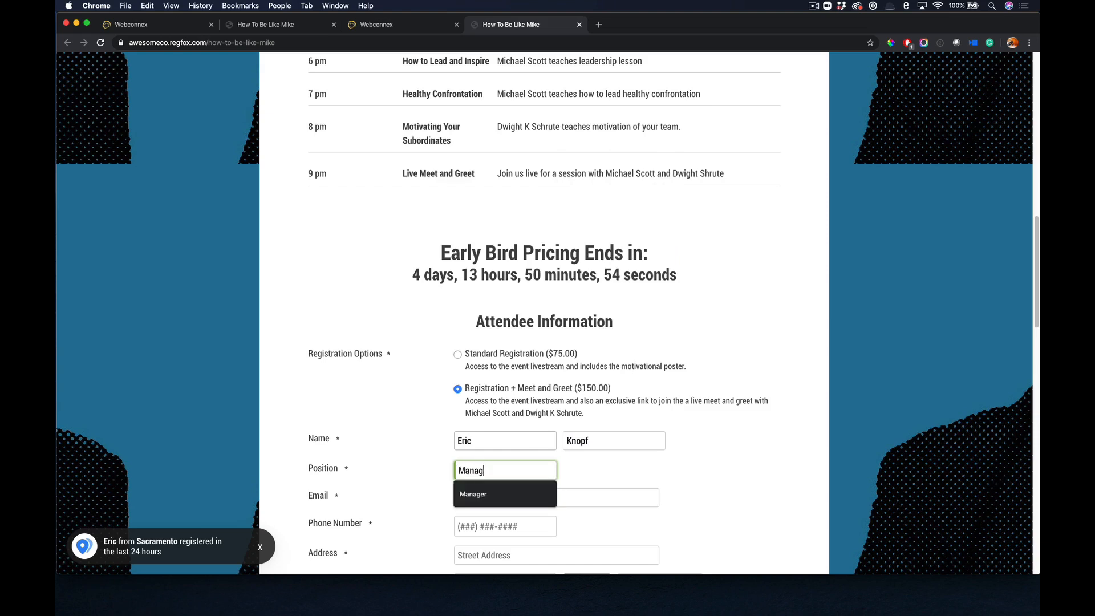
key(Tab)
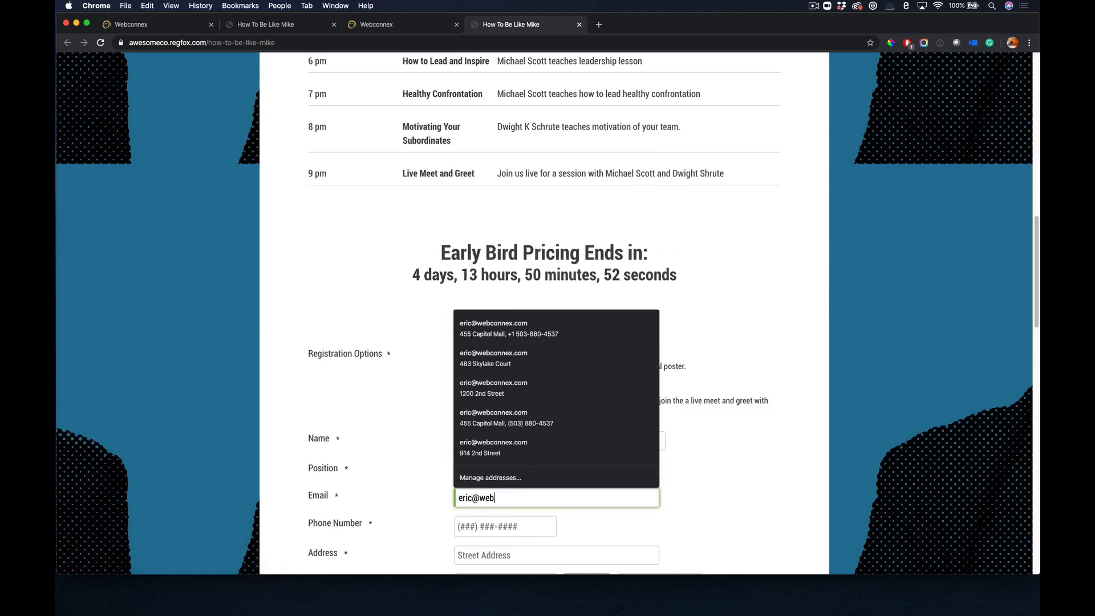
key(Tab)
text(121) 121-2121)
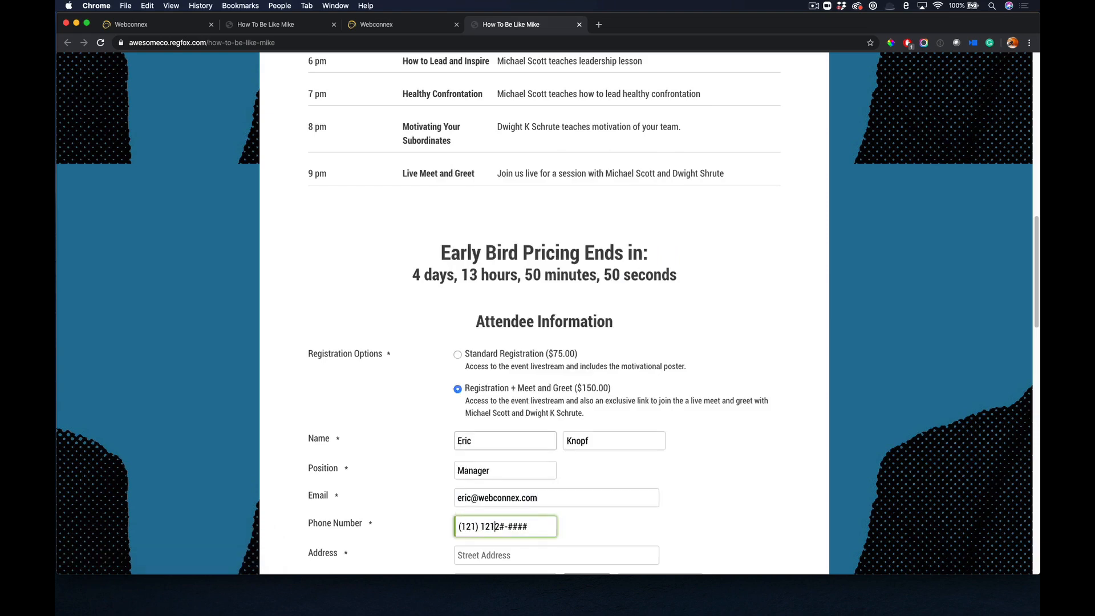
Fill in the attendee's full postal address, including street, city, state and ZIP code.
scroll(506, 408, down, 5)
click(506, 408)
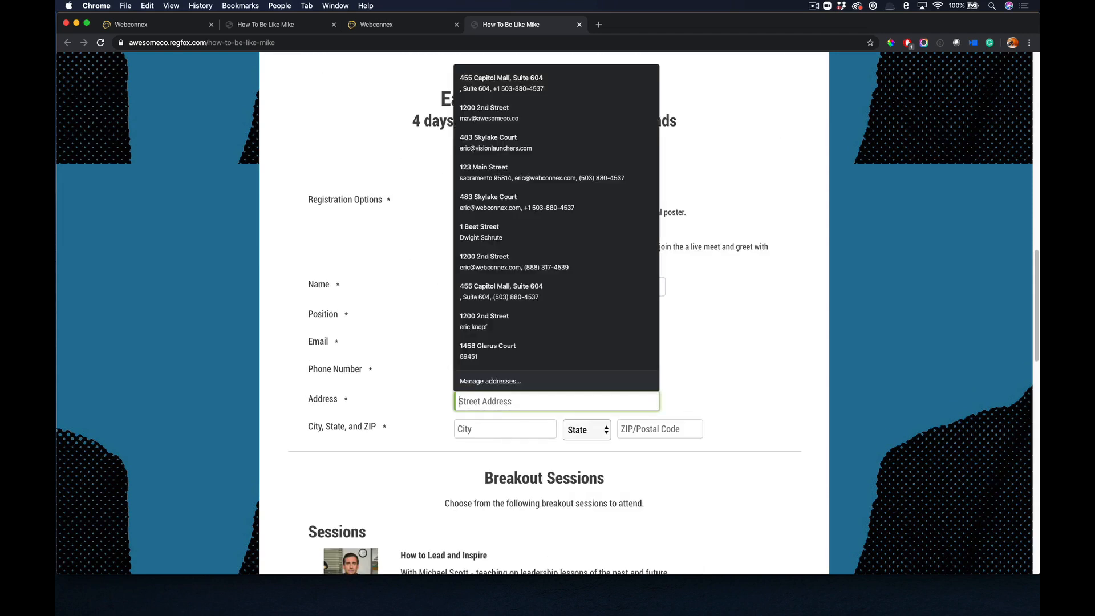
text(123 Main Street)
key(Tab)
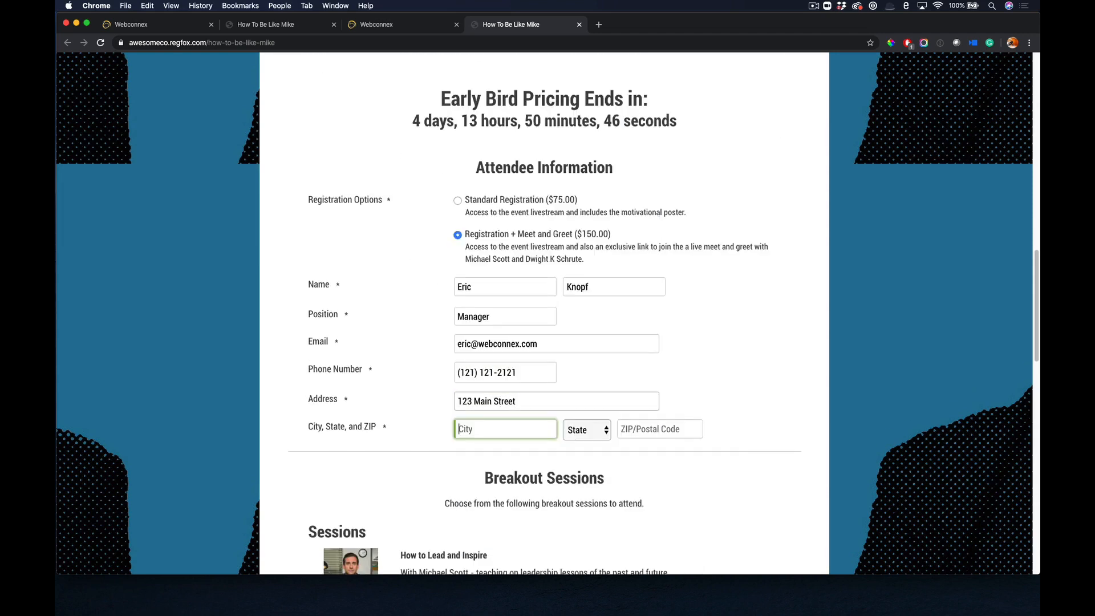
text(Anyto)
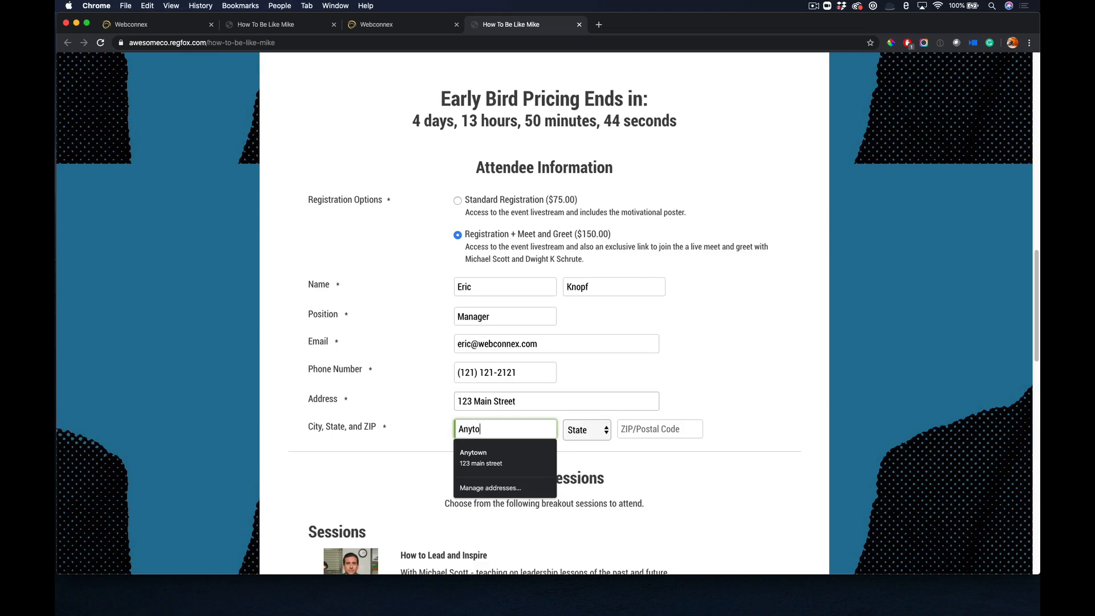
text(wn)
key(Tab)
key(c)
key(Tab)
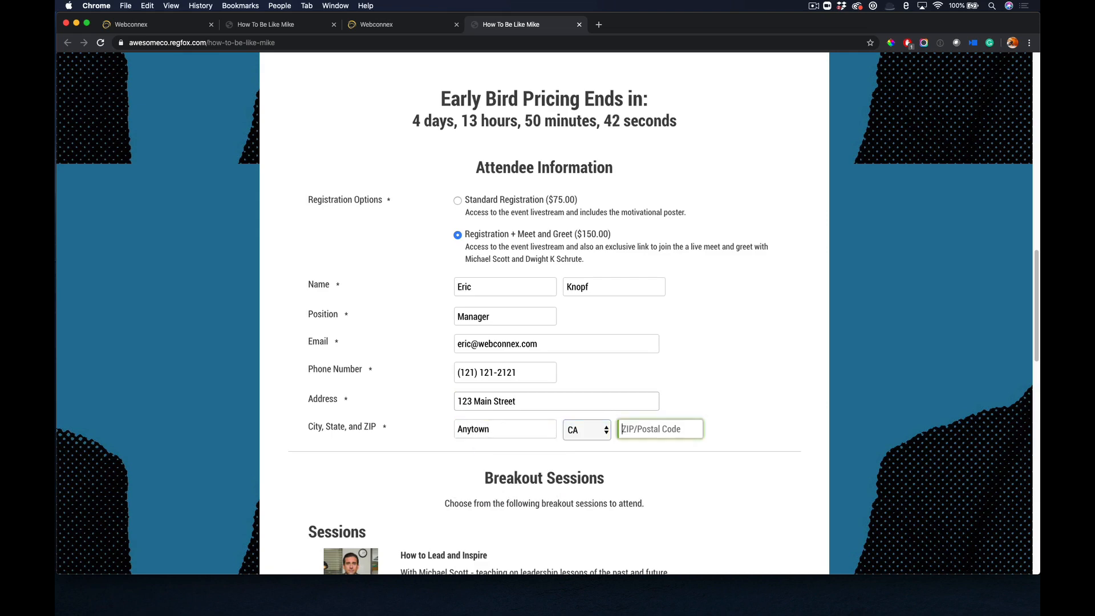
text(95814)
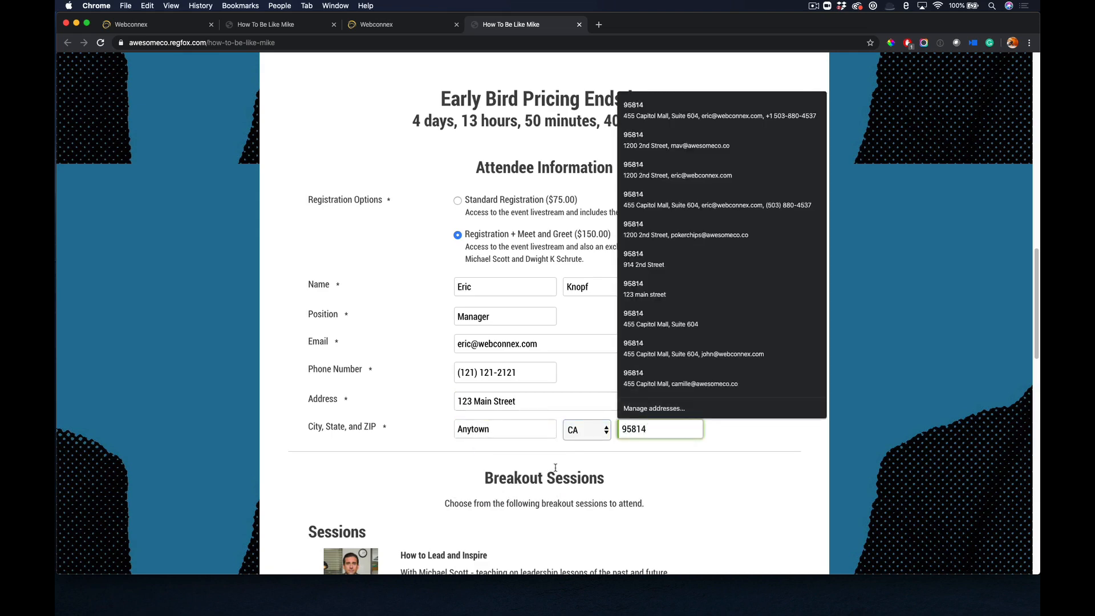
click(555, 468)
Sign the attendee up for the Healthy Confrontation and Motivating Your Subordinates breakout sessions, leaving How to Lead and Inspire unselected.
scroll(638, 490, down, 5)
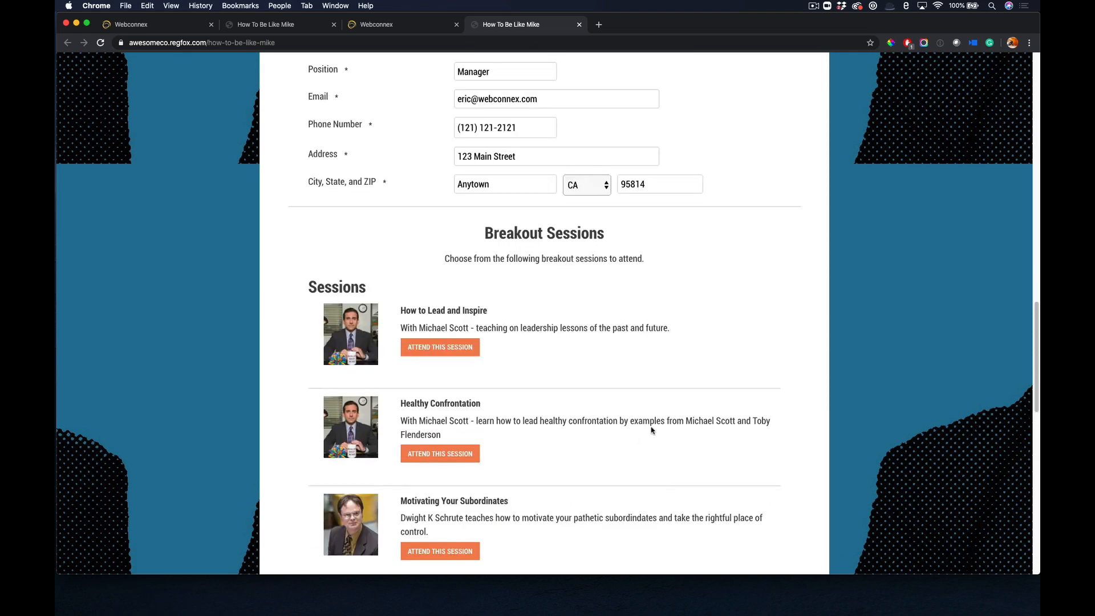
scroll(626, 410, down, 1)
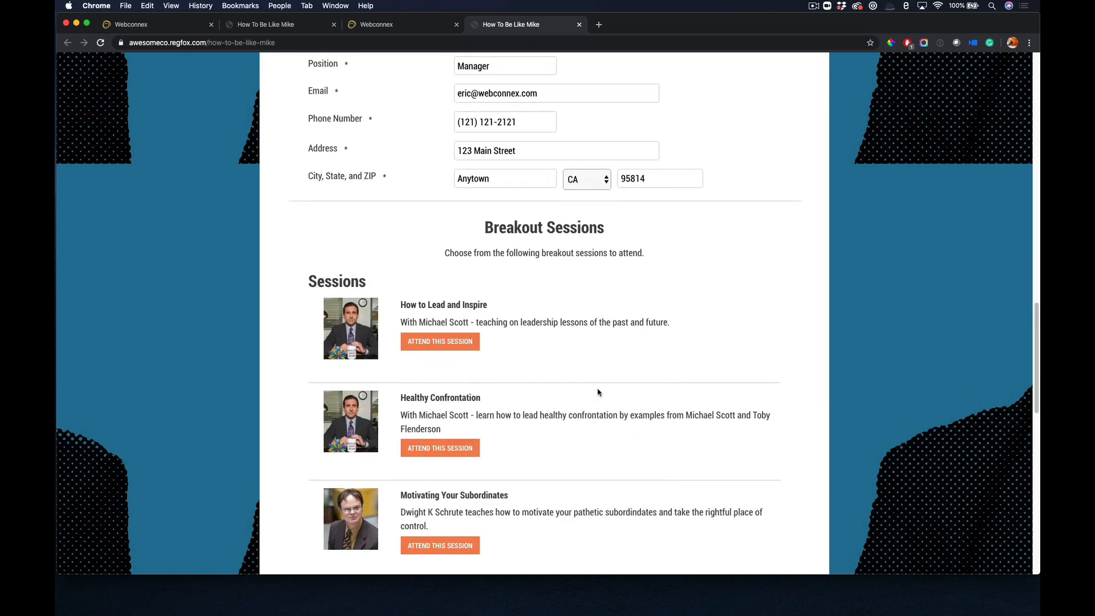
click(451, 342)
click(449, 448)
scroll(519, 411, down, 2)
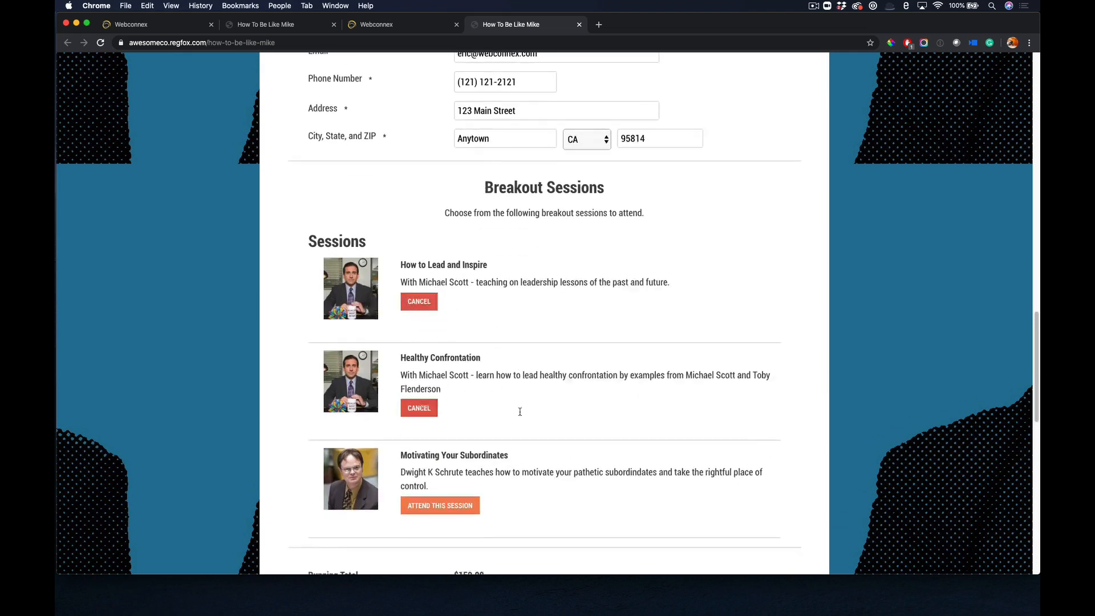
scroll(519, 412, down, 2)
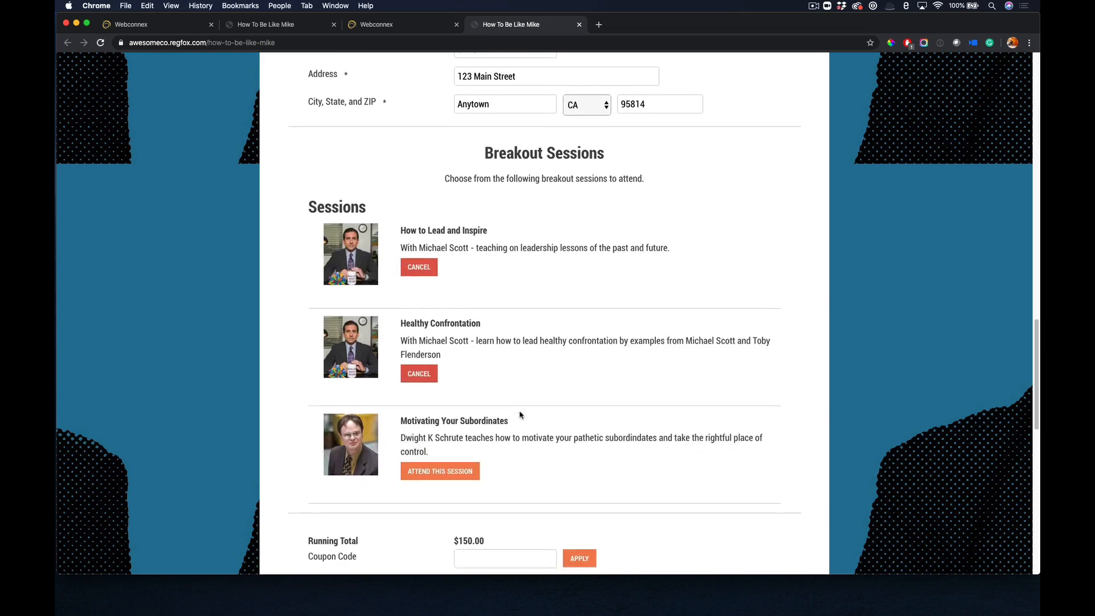
click(411, 268)
click(466, 469)
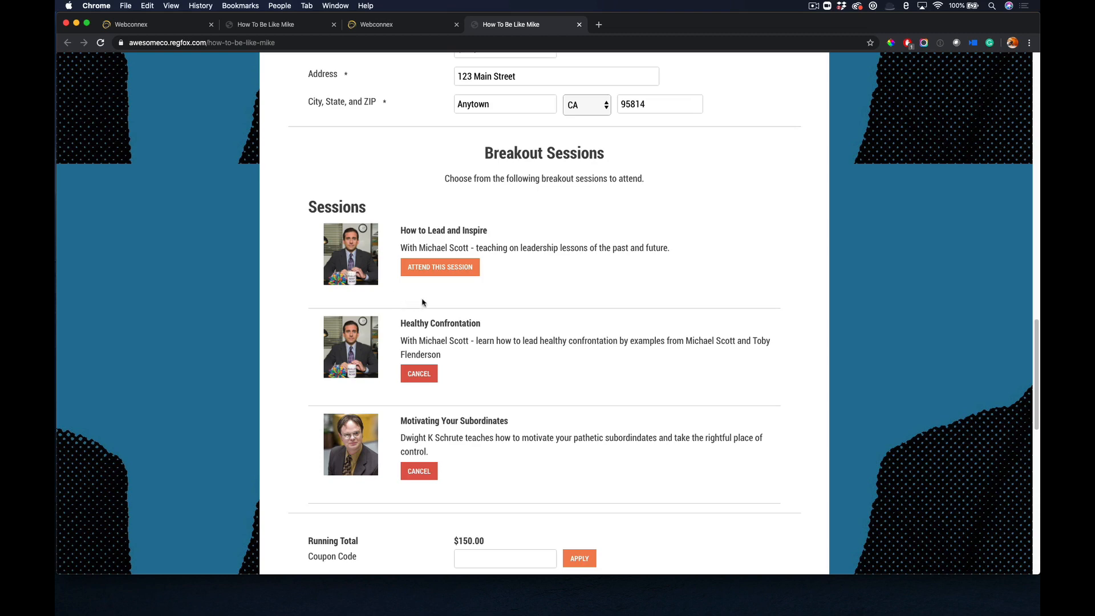
Copy the attendee's information into the billing section and enter the card number.
scroll(518, 304, down, 5)
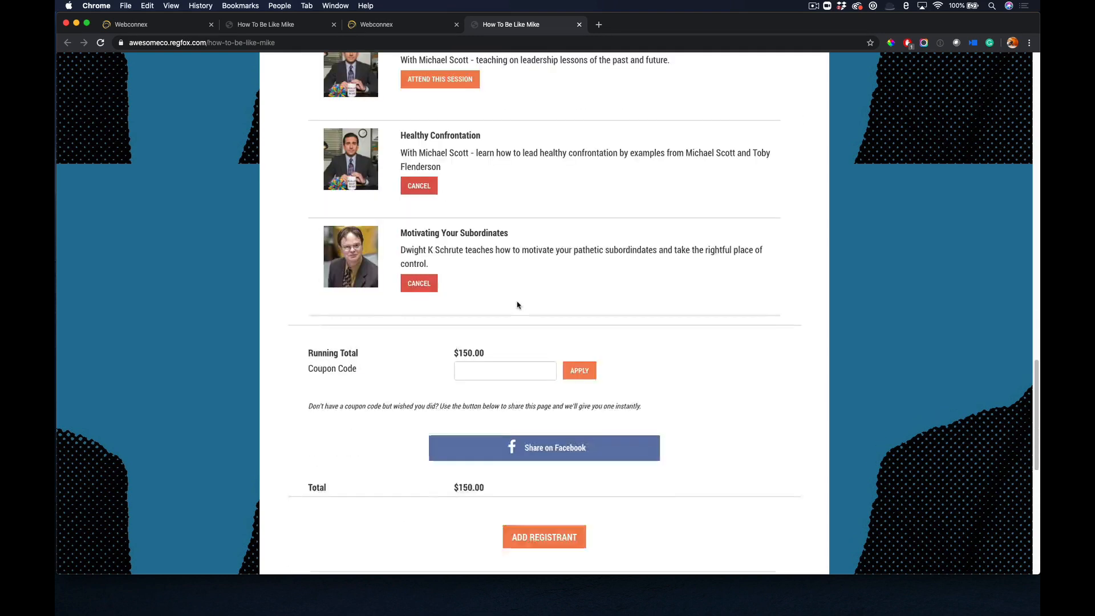
scroll(518, 304, down, 5)
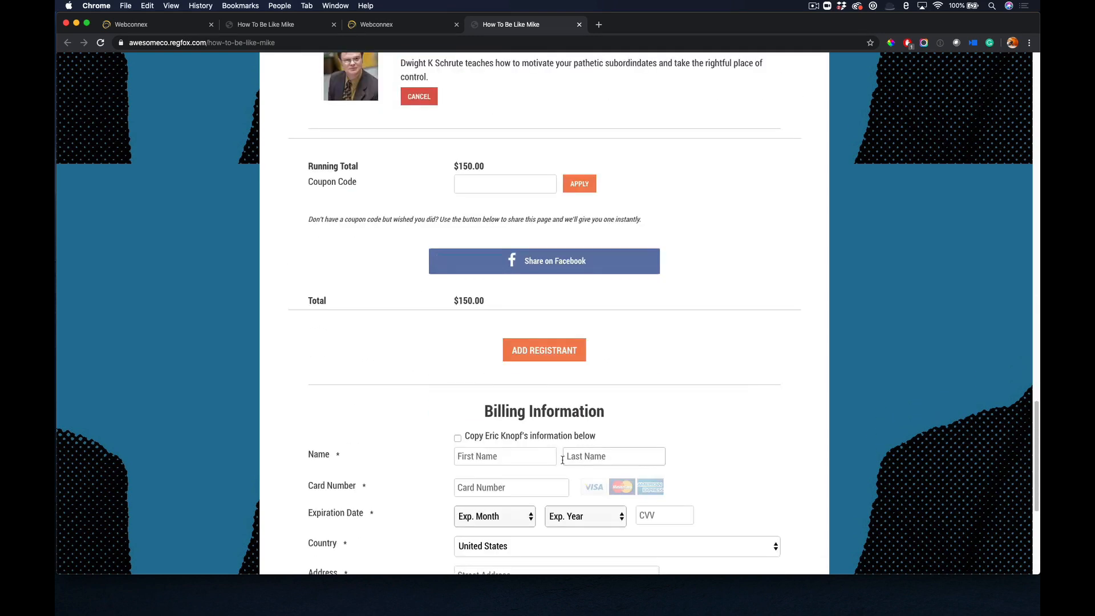
scroll(512, 370, down, 2)
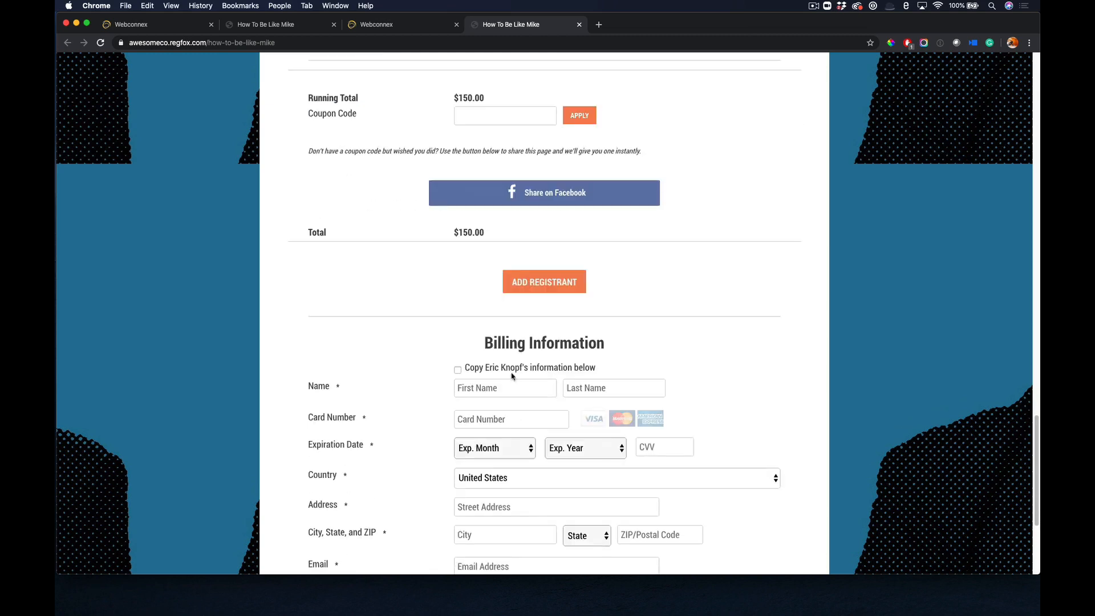
click(512, 371)
click(502, 426)
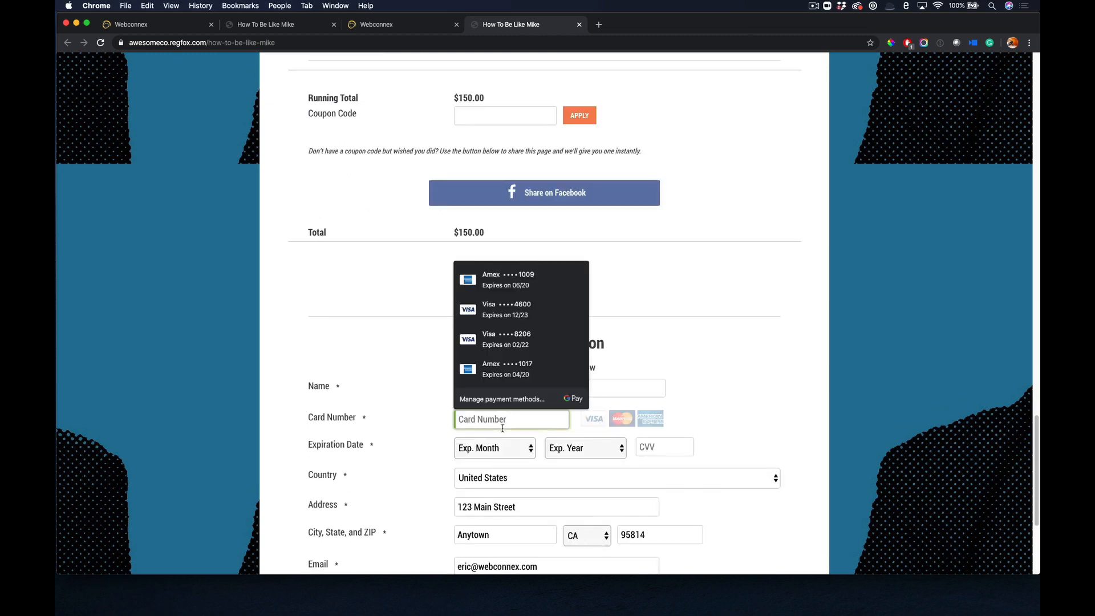
text(4111111111111111)
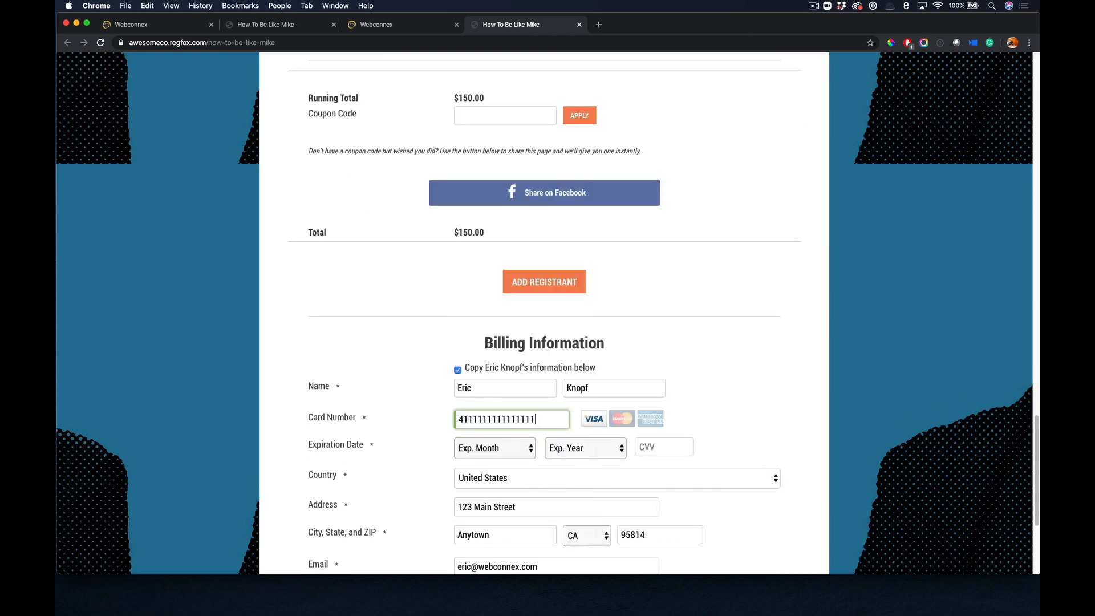
Set the card's expiration date to 03/2022, enter the CVV and submit the registration.
click(533, 448)
click(496, 485)
click(595, 450)
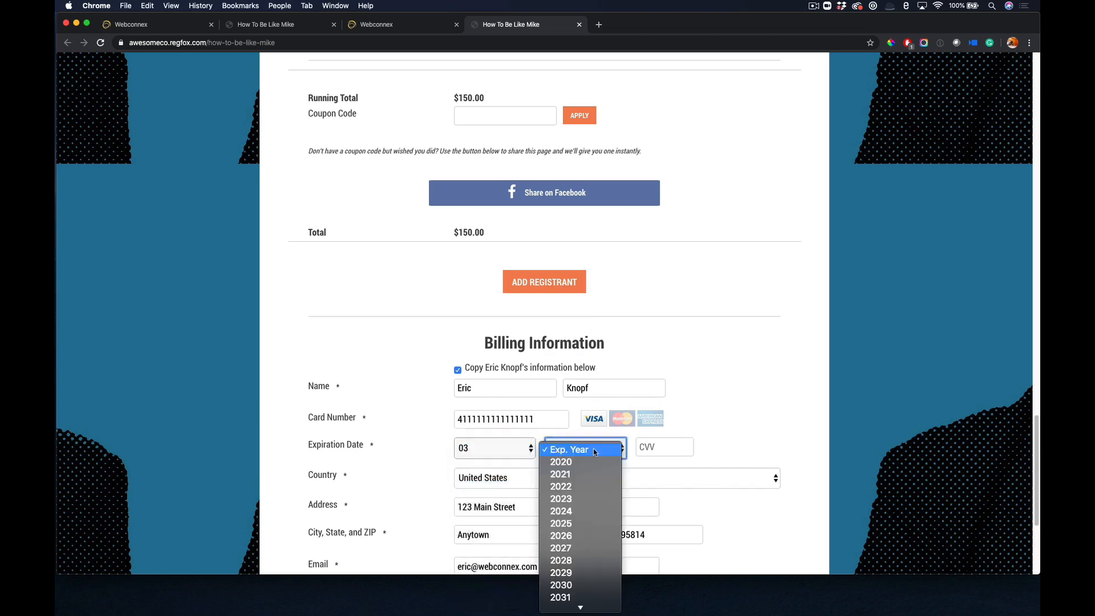
click(561, 486)
click(664, 446)
text(123)
scroll(753, 413, down, 3)
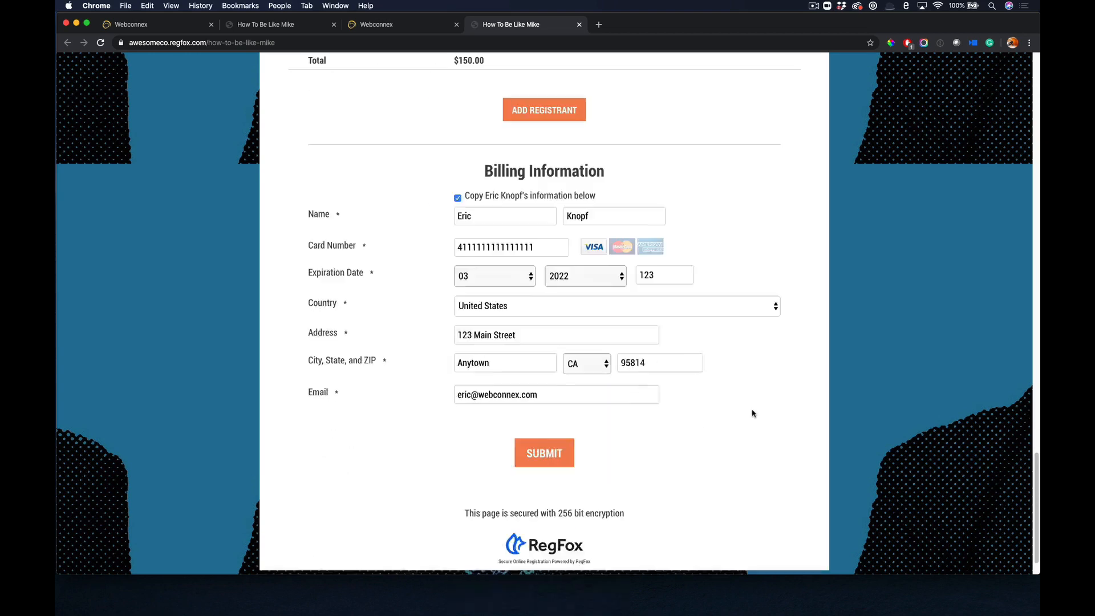
scroll(742, 415, down, 1)
click(538, 446)
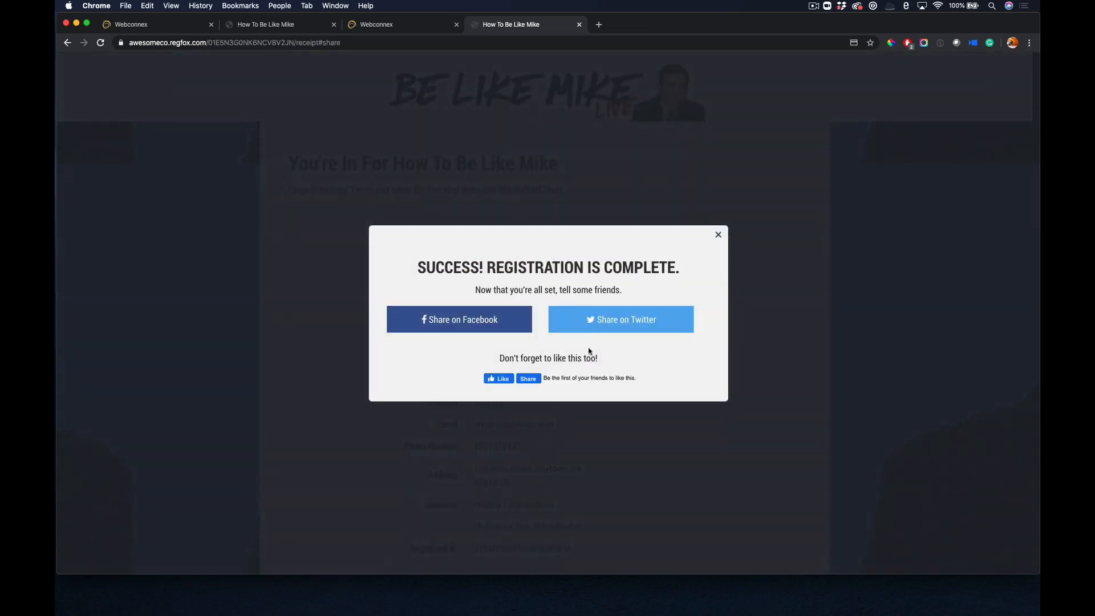
Dismiss the sharing prompt, highlight the access code on the digital pass and open the online event.
click(718, 235)
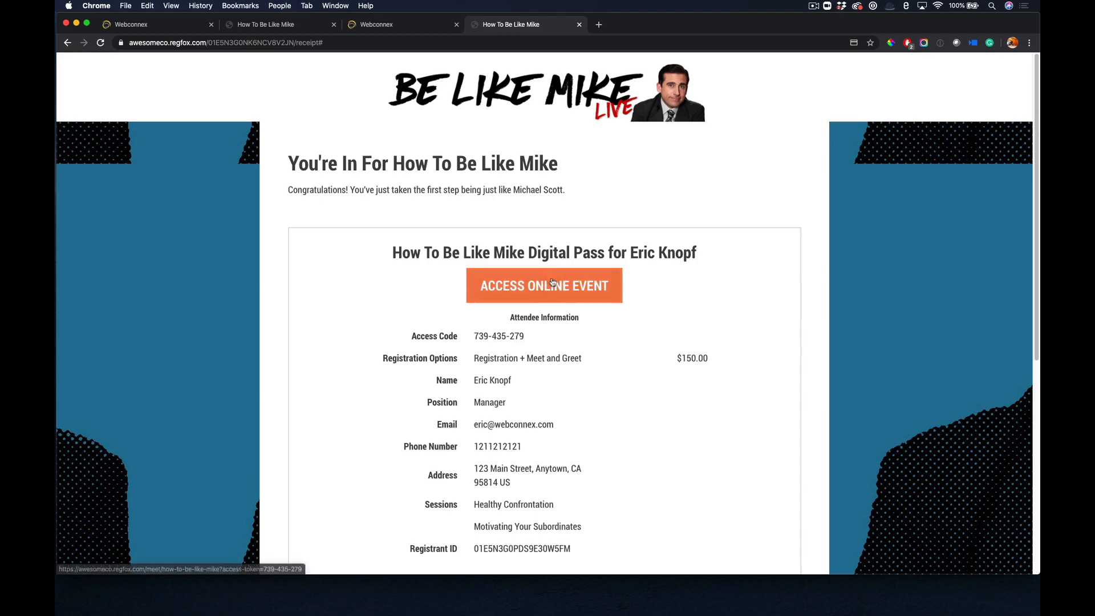
drag(526, 337, 477, 336)
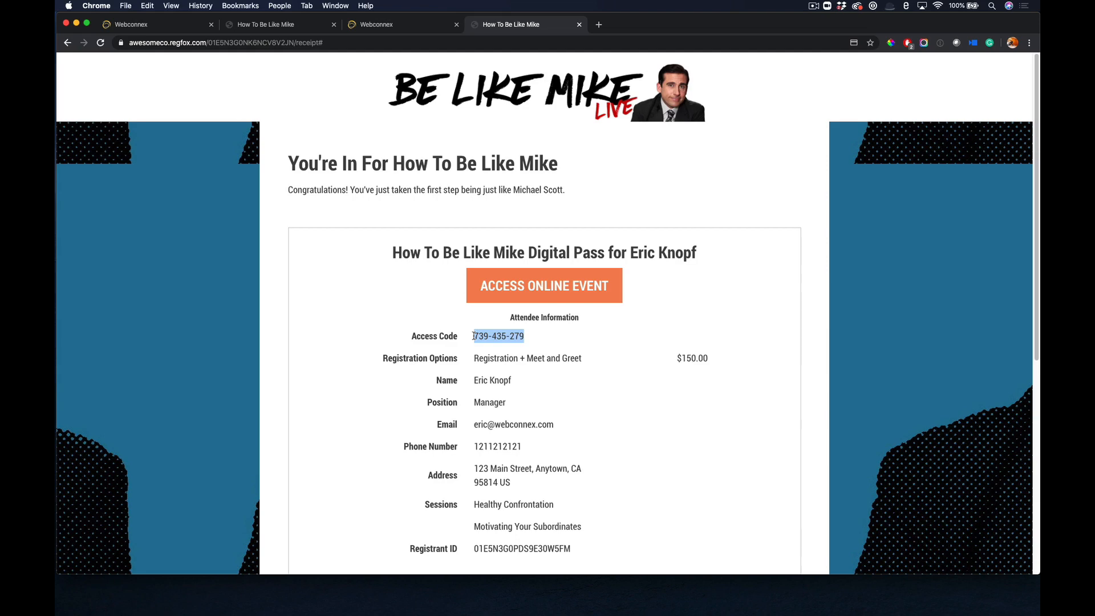
click(521, 294)
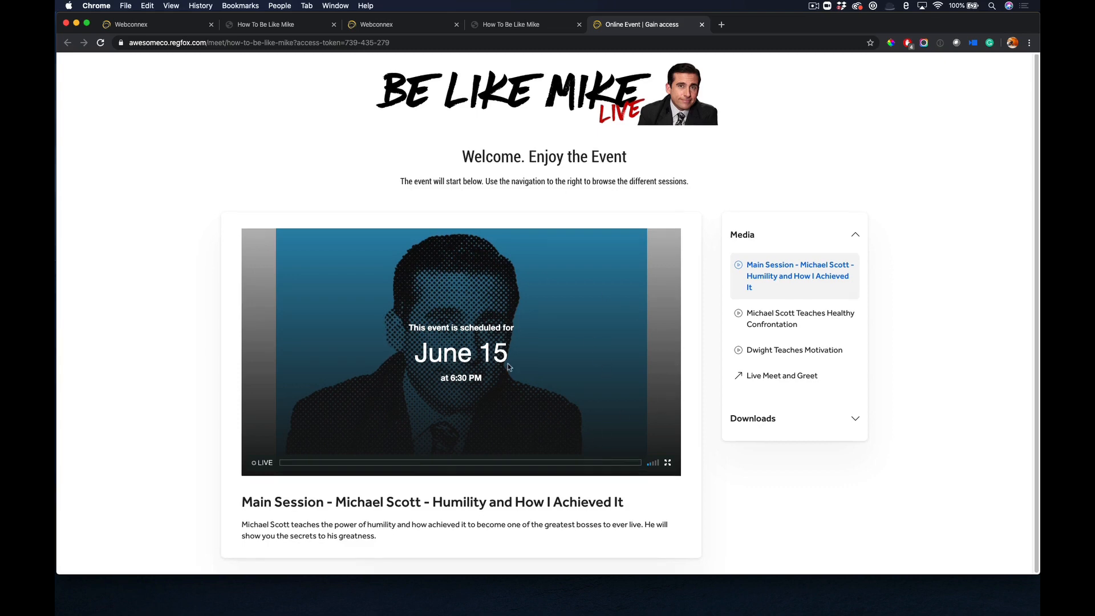
Briefly play the Michael Scott Teaches Healthy Confrontation video, pause it, and view the Dwight Teaches Motivation session.
click(783, 318)
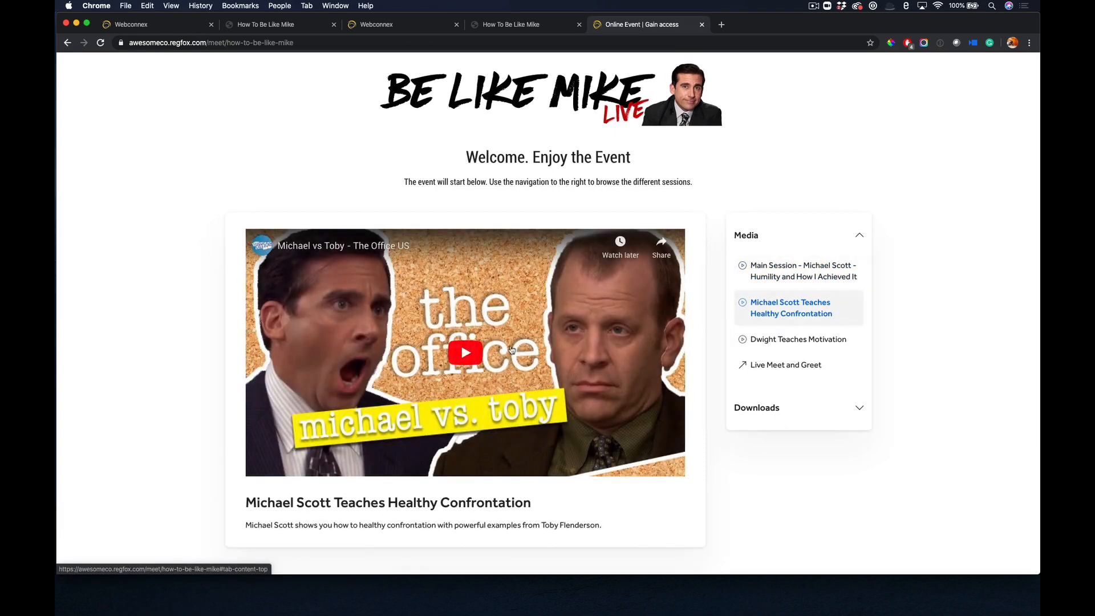
click(465, 352)
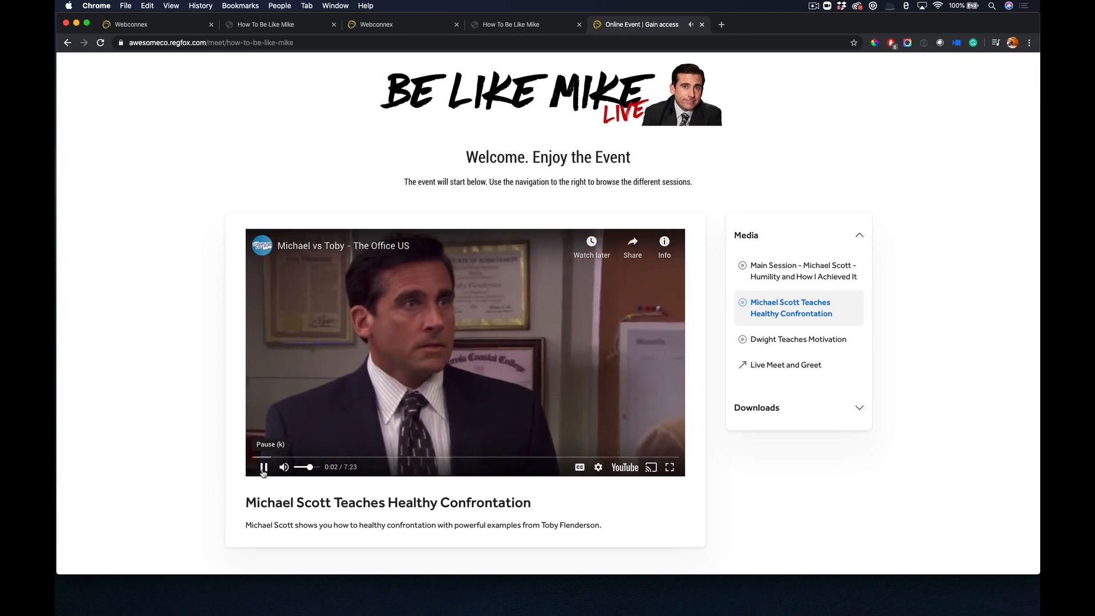
click(263, 468)
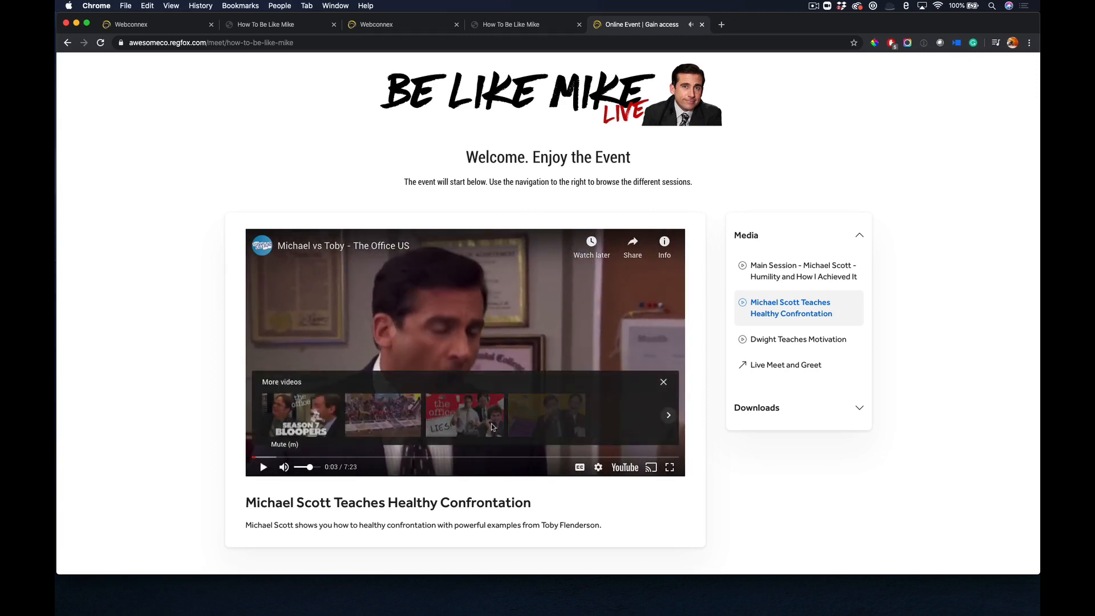
click(778, 343)
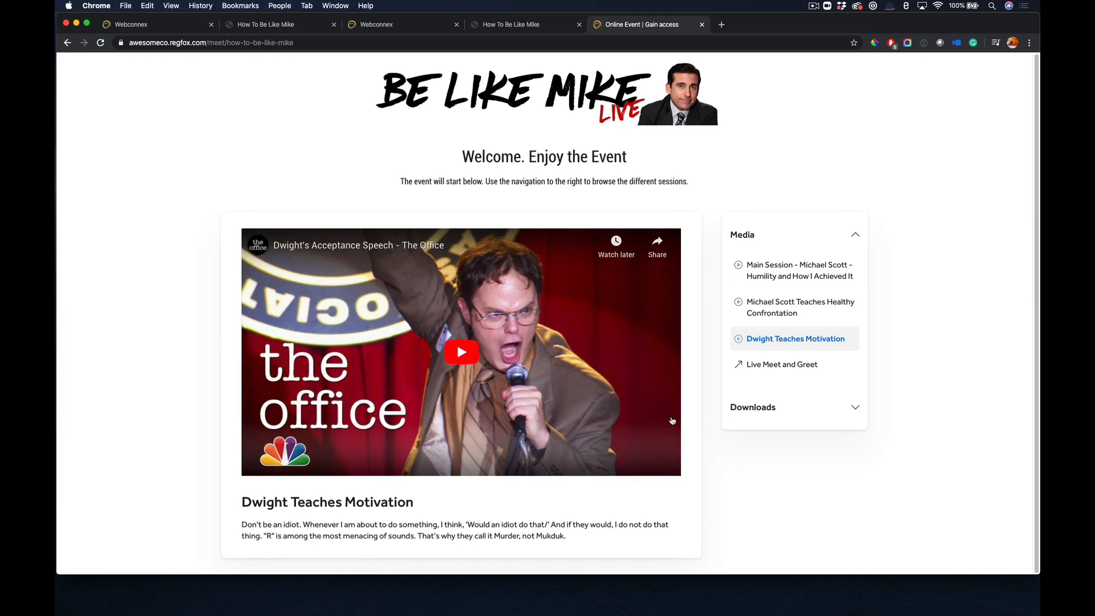
View the Motivational Poster from the event's downloads, return to the event page and view the Live Meet and Greet details.
click(777, 408)
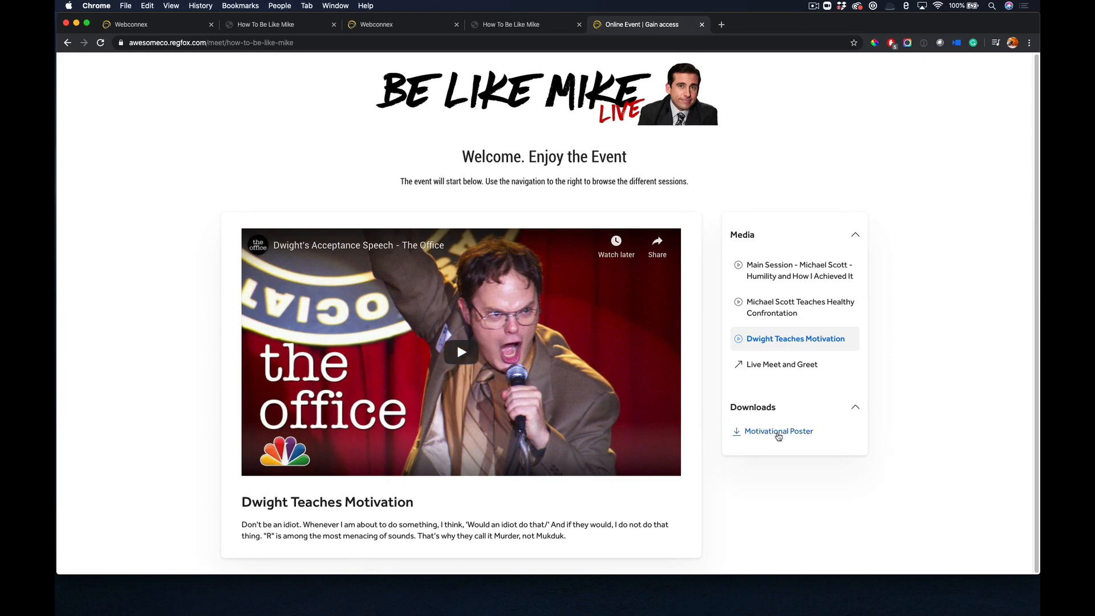
click(778, 432)
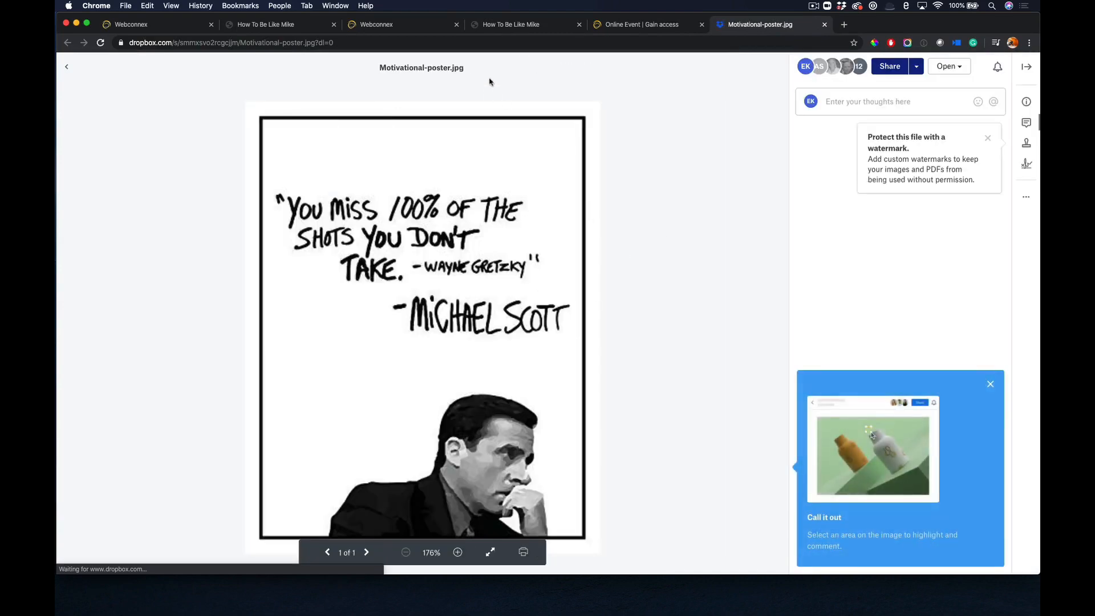
click(615, 26)
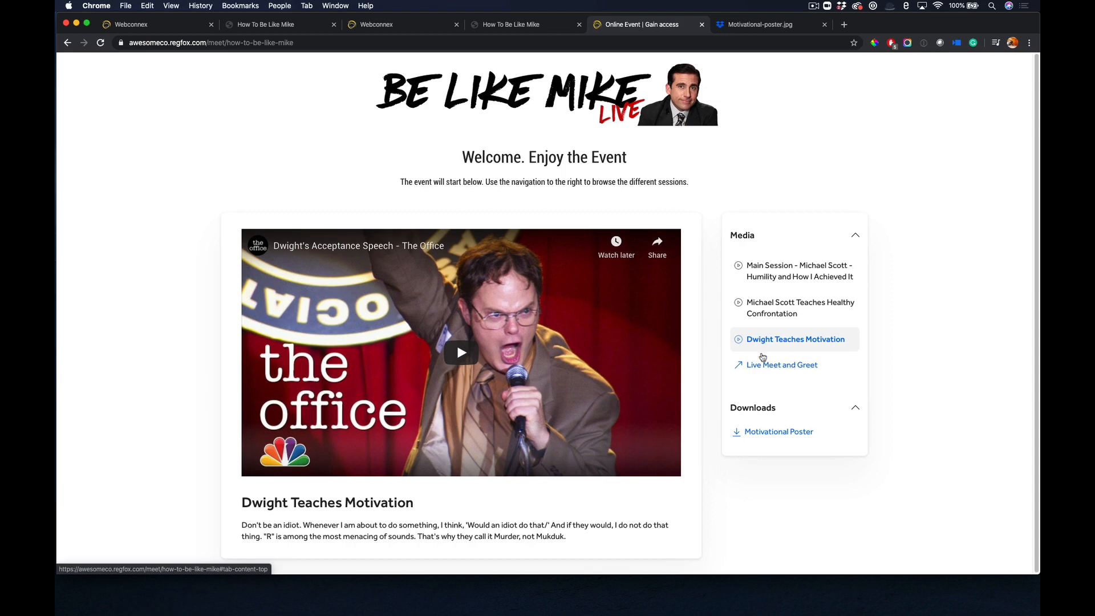
click(771, 368)
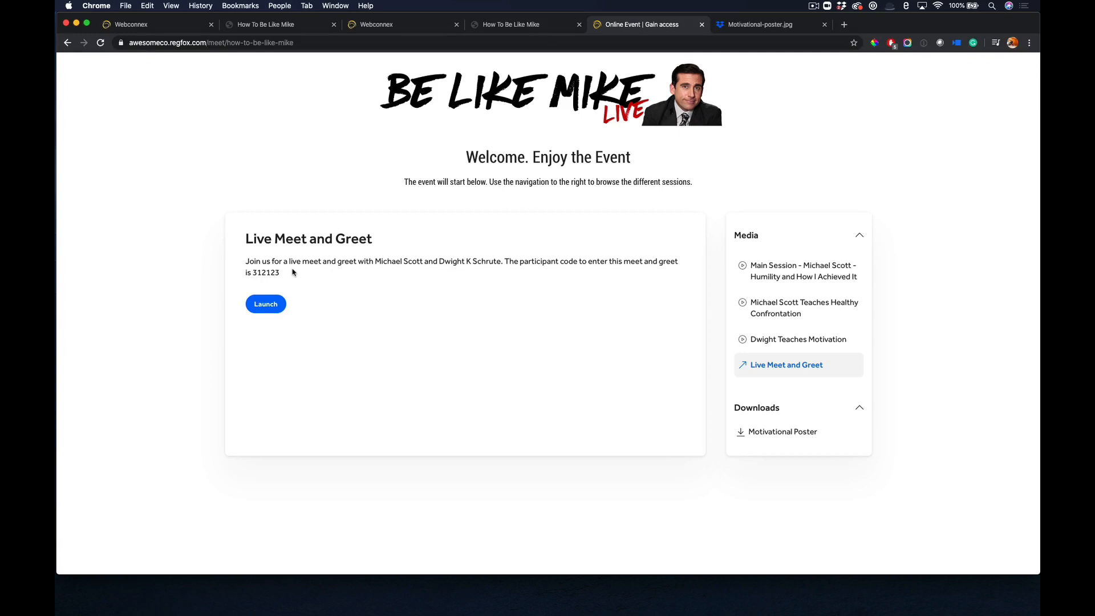
Highlight the Live Meet and Greet's participant code, and dismiss the publishing confirmation back in the event editor.
drag(290, 273, 253, 273)
click(434, 24)
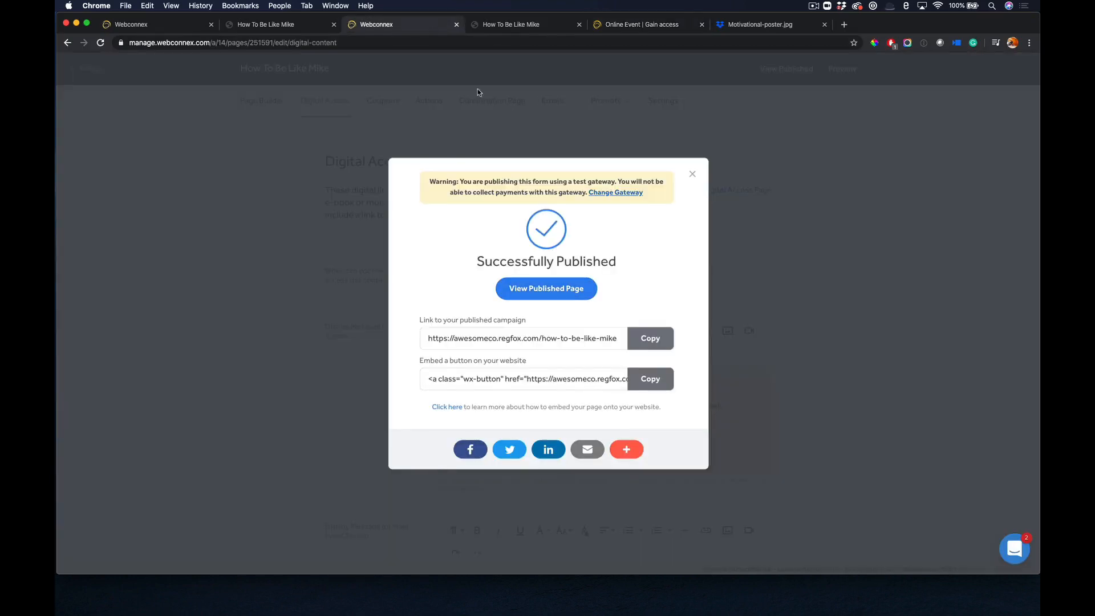
click(692, 174)
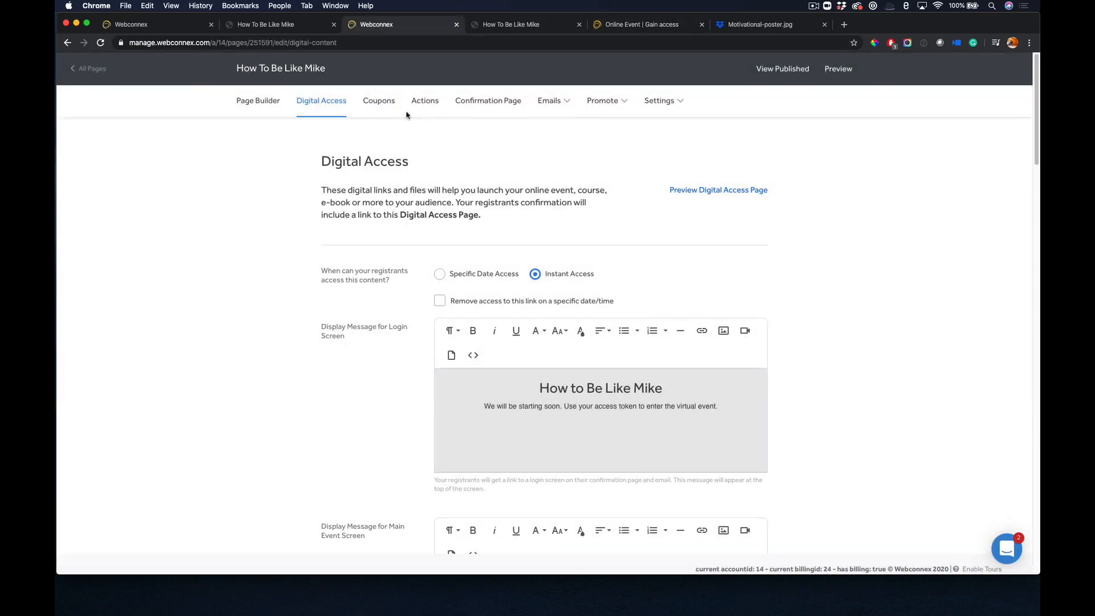
Leave the event editor and open the details of the 4/11/2020 How To Be Like Mike registration from the account's registrations.
click(92, 68)
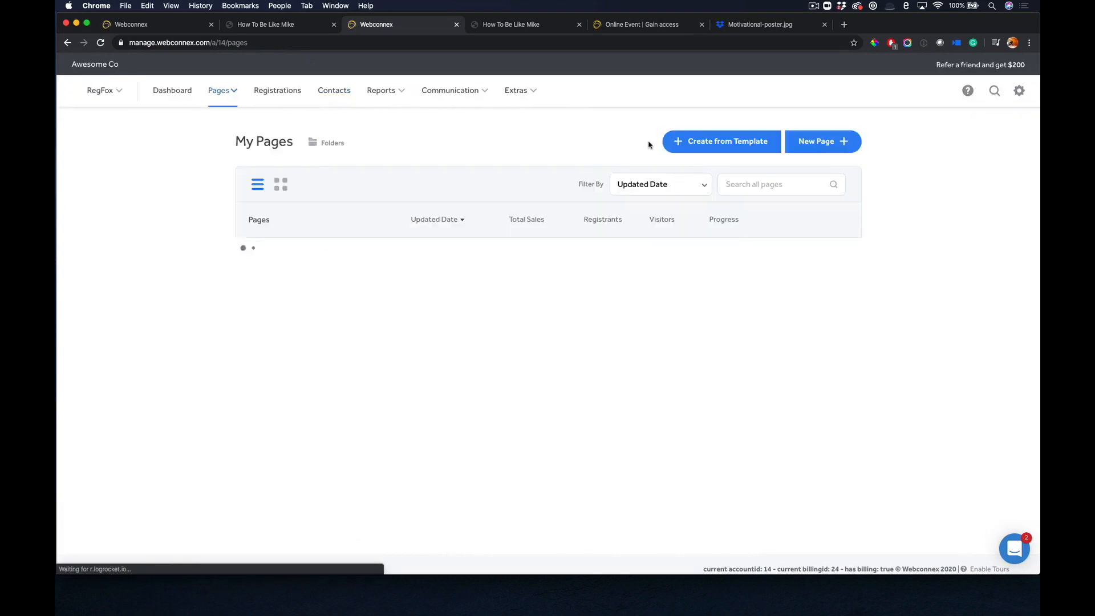
click(291, 93)
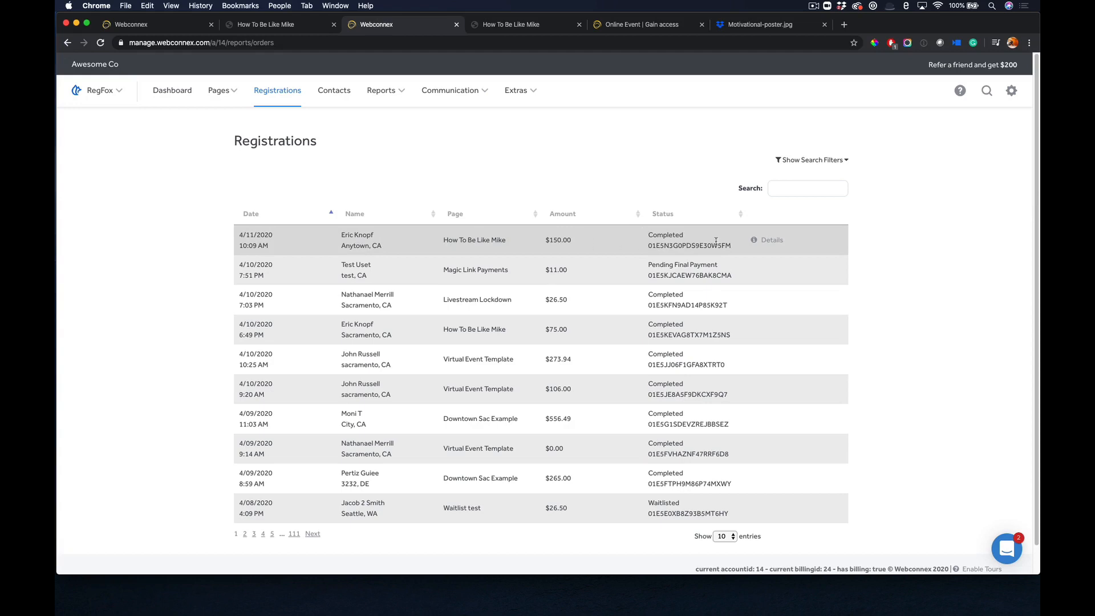
click(766, 240)
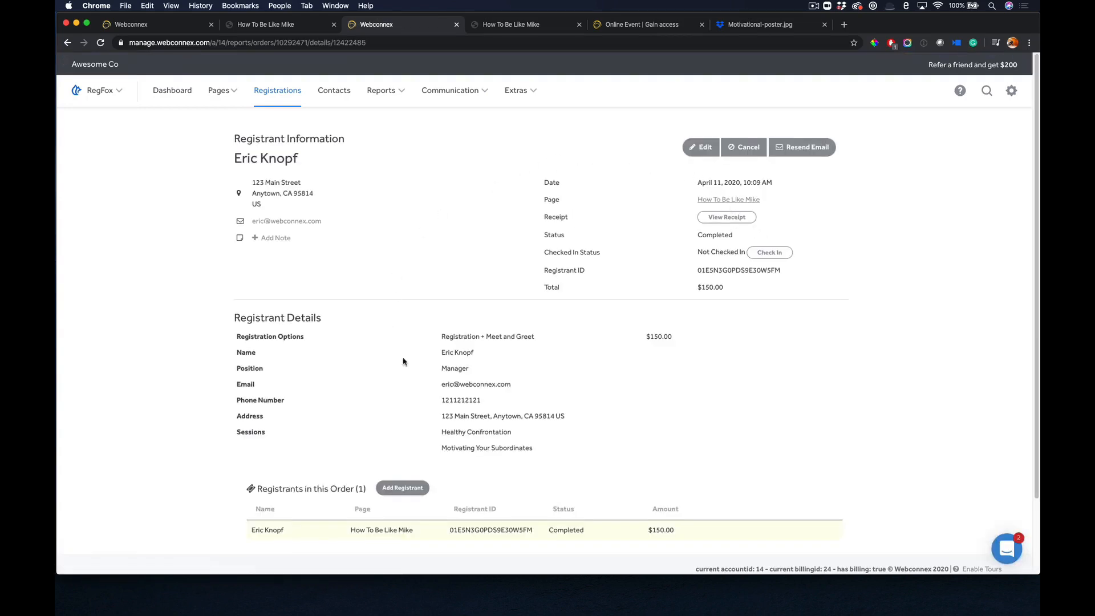
View the registrant's edit form and the cancellation and refund options, leaving both without making changes.
click(701, 150)
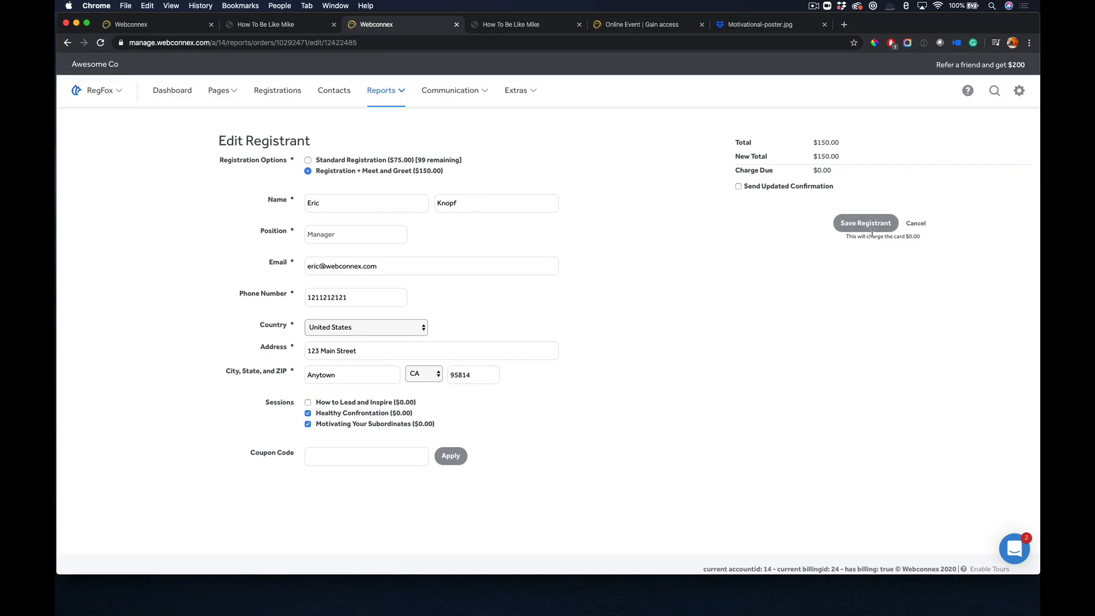
click(916, 224)
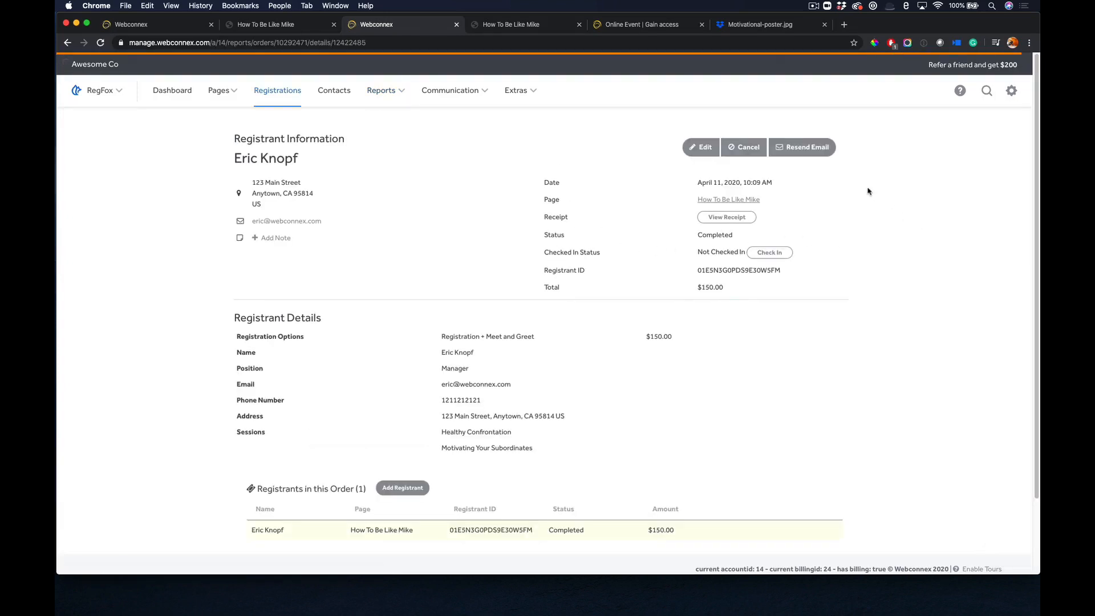
click(744, 147)
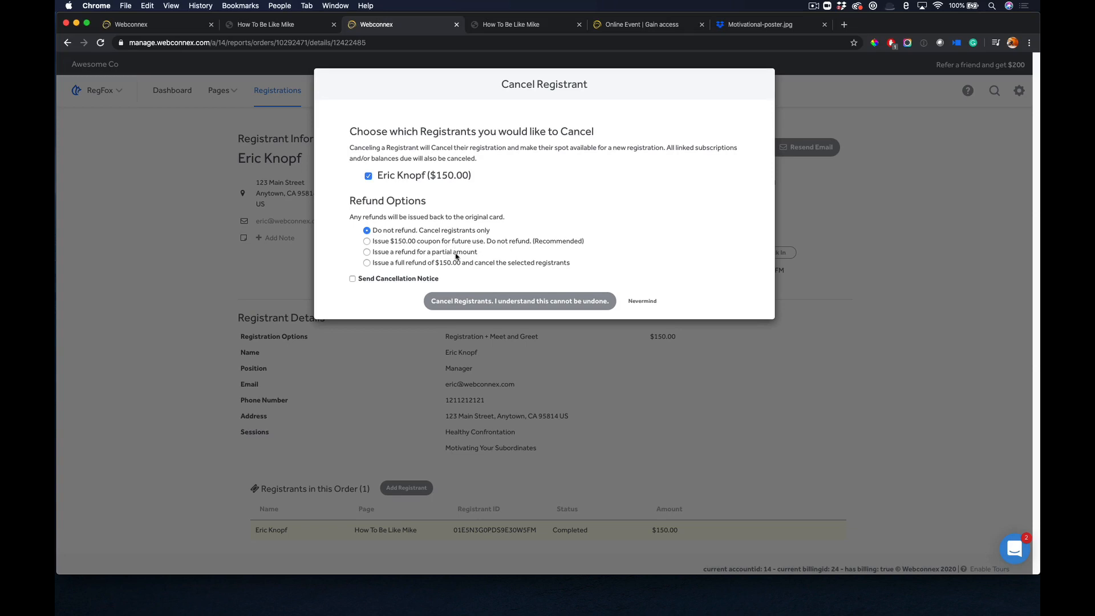
click(597, 410)
View the charge options for adding a Registration + Meet and Greet registrant to the order, and go to the dashboard without saving.
scroll(596, 410, down, 2)
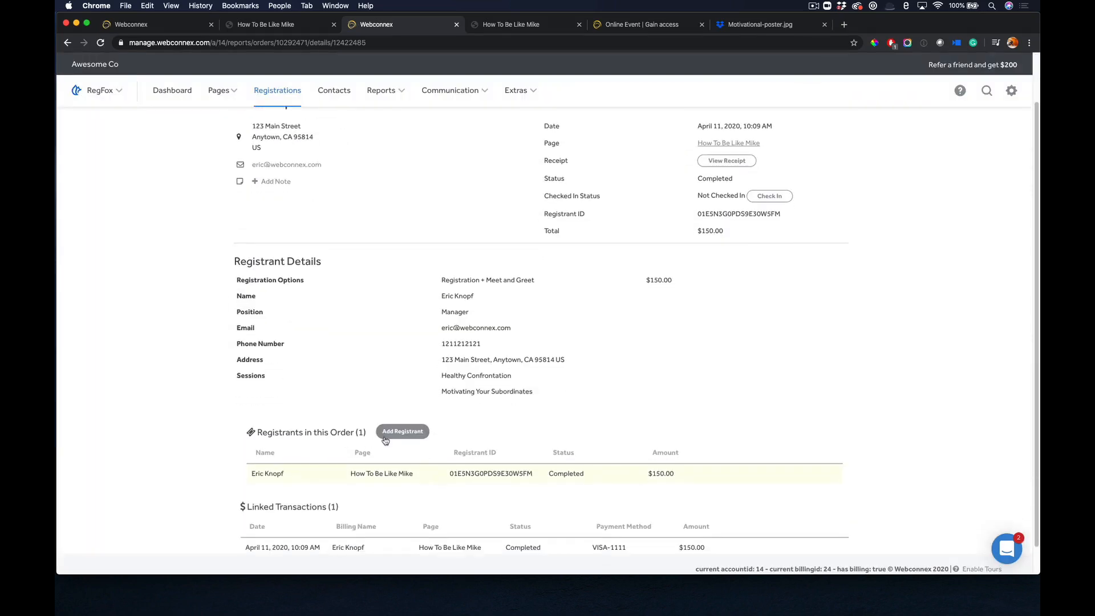
click(403, 431)
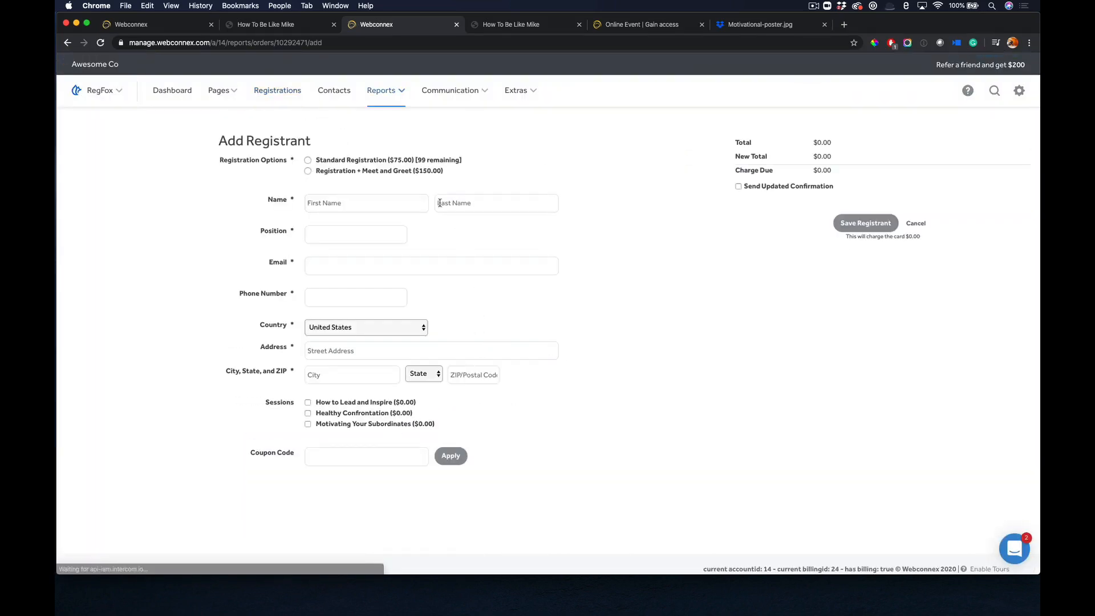
click(374, 169)
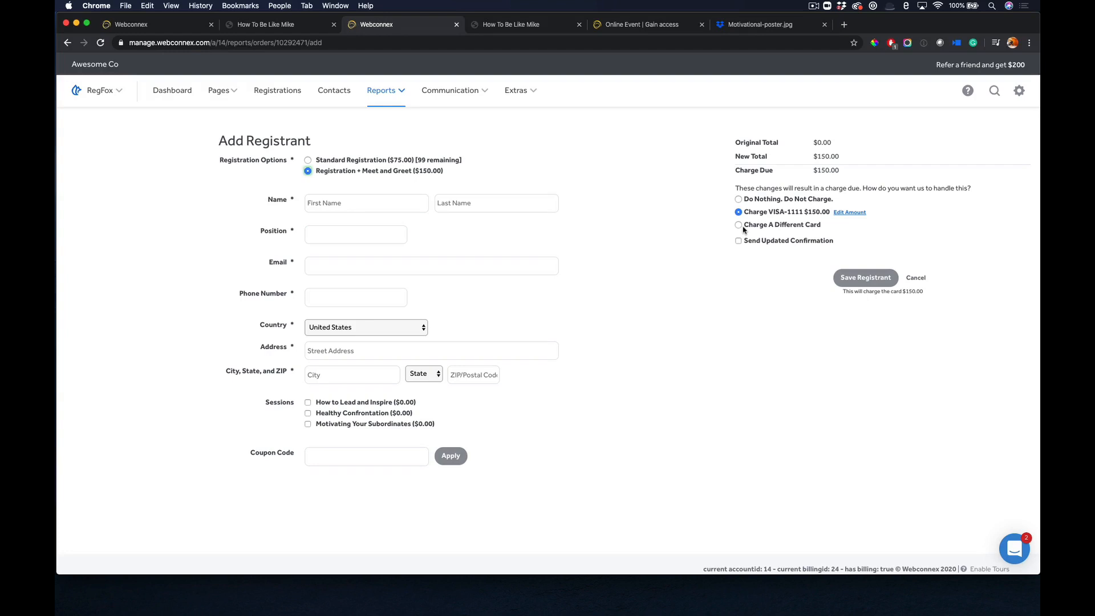
click(174, 91)
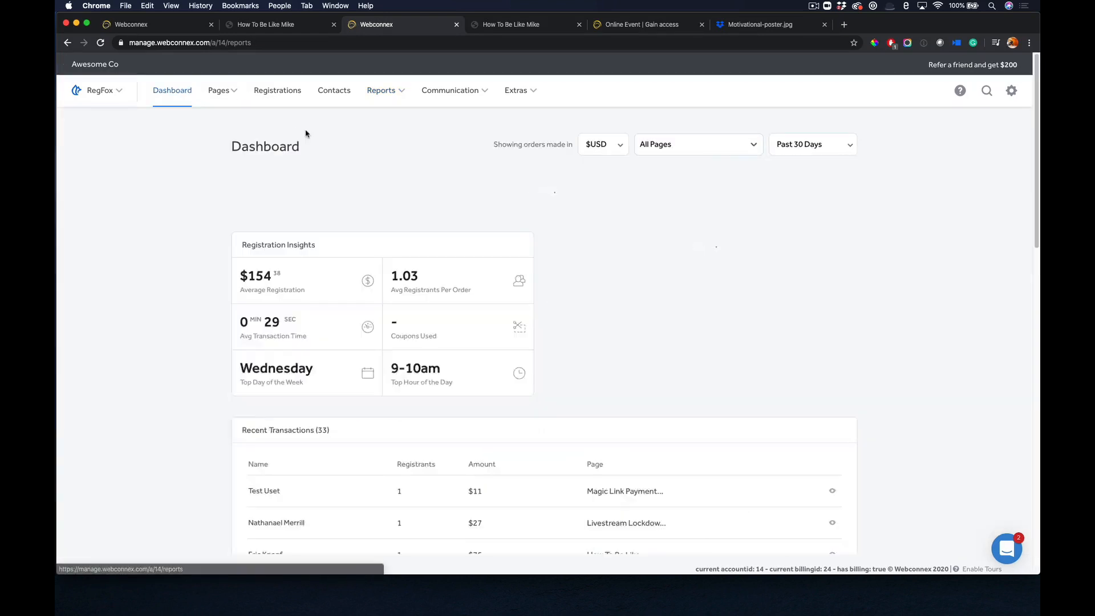